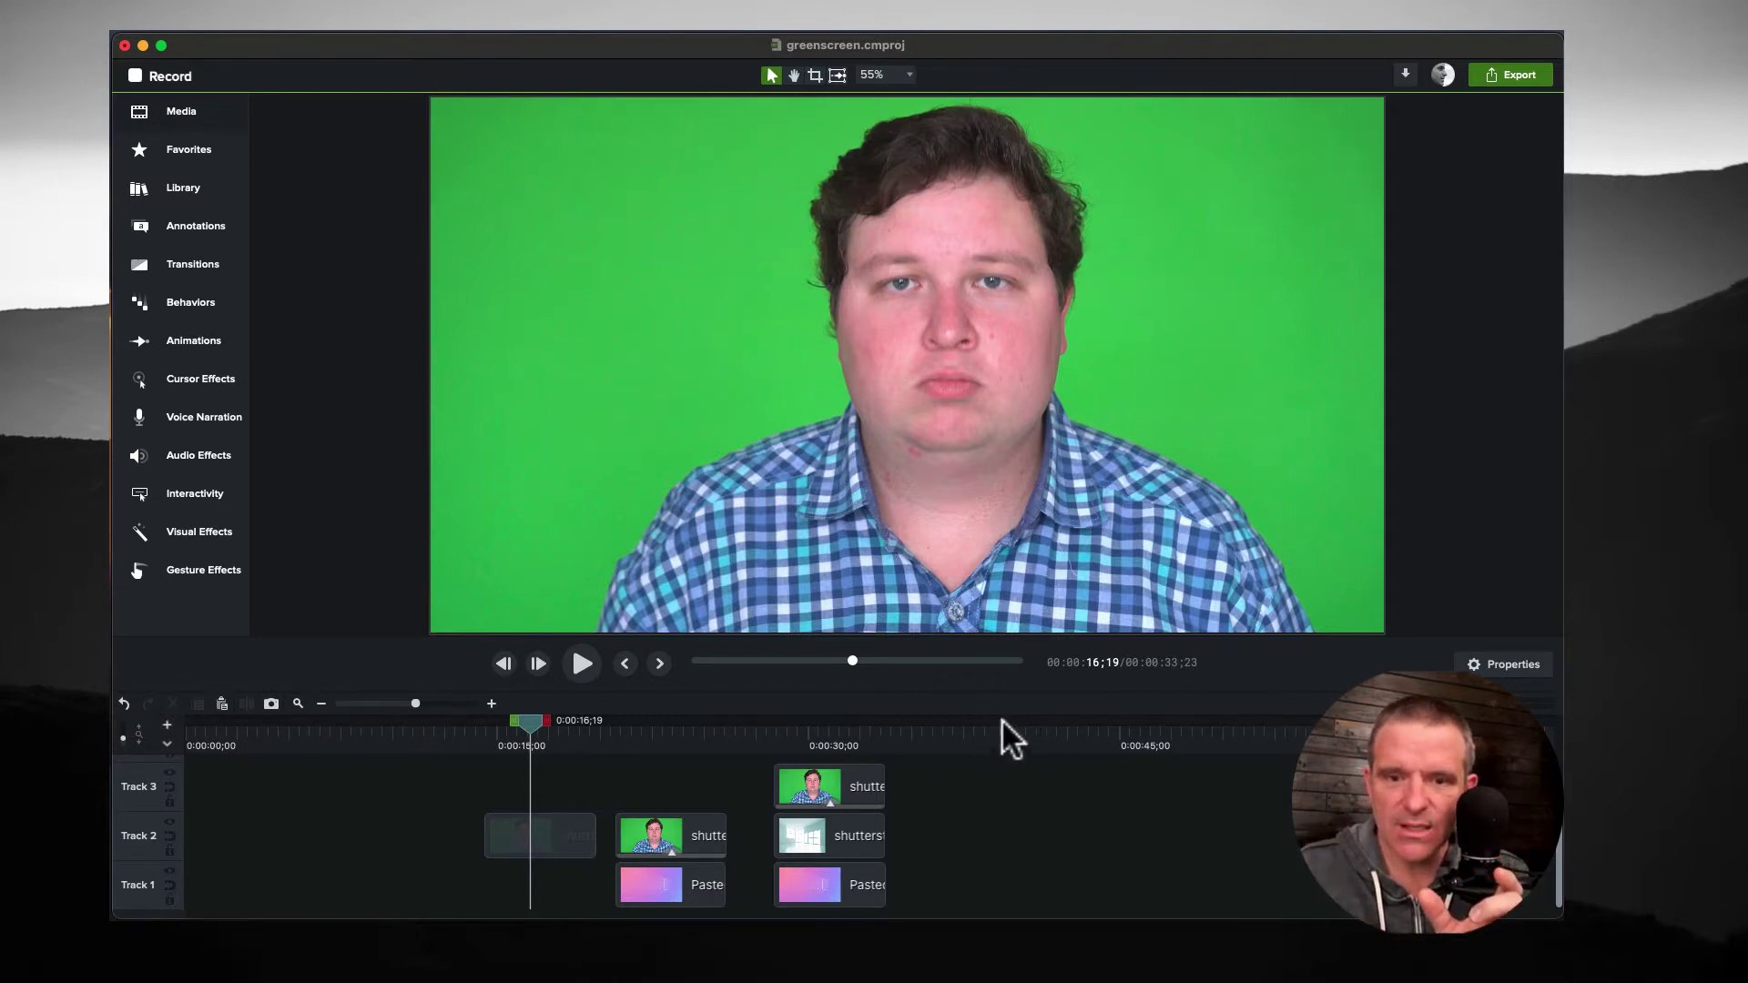
- Preview the composite around 0:23 and 0:30, then return to the green-screen clip near 0:15
{"action": "left_click", "coordinate": [670, 730]}
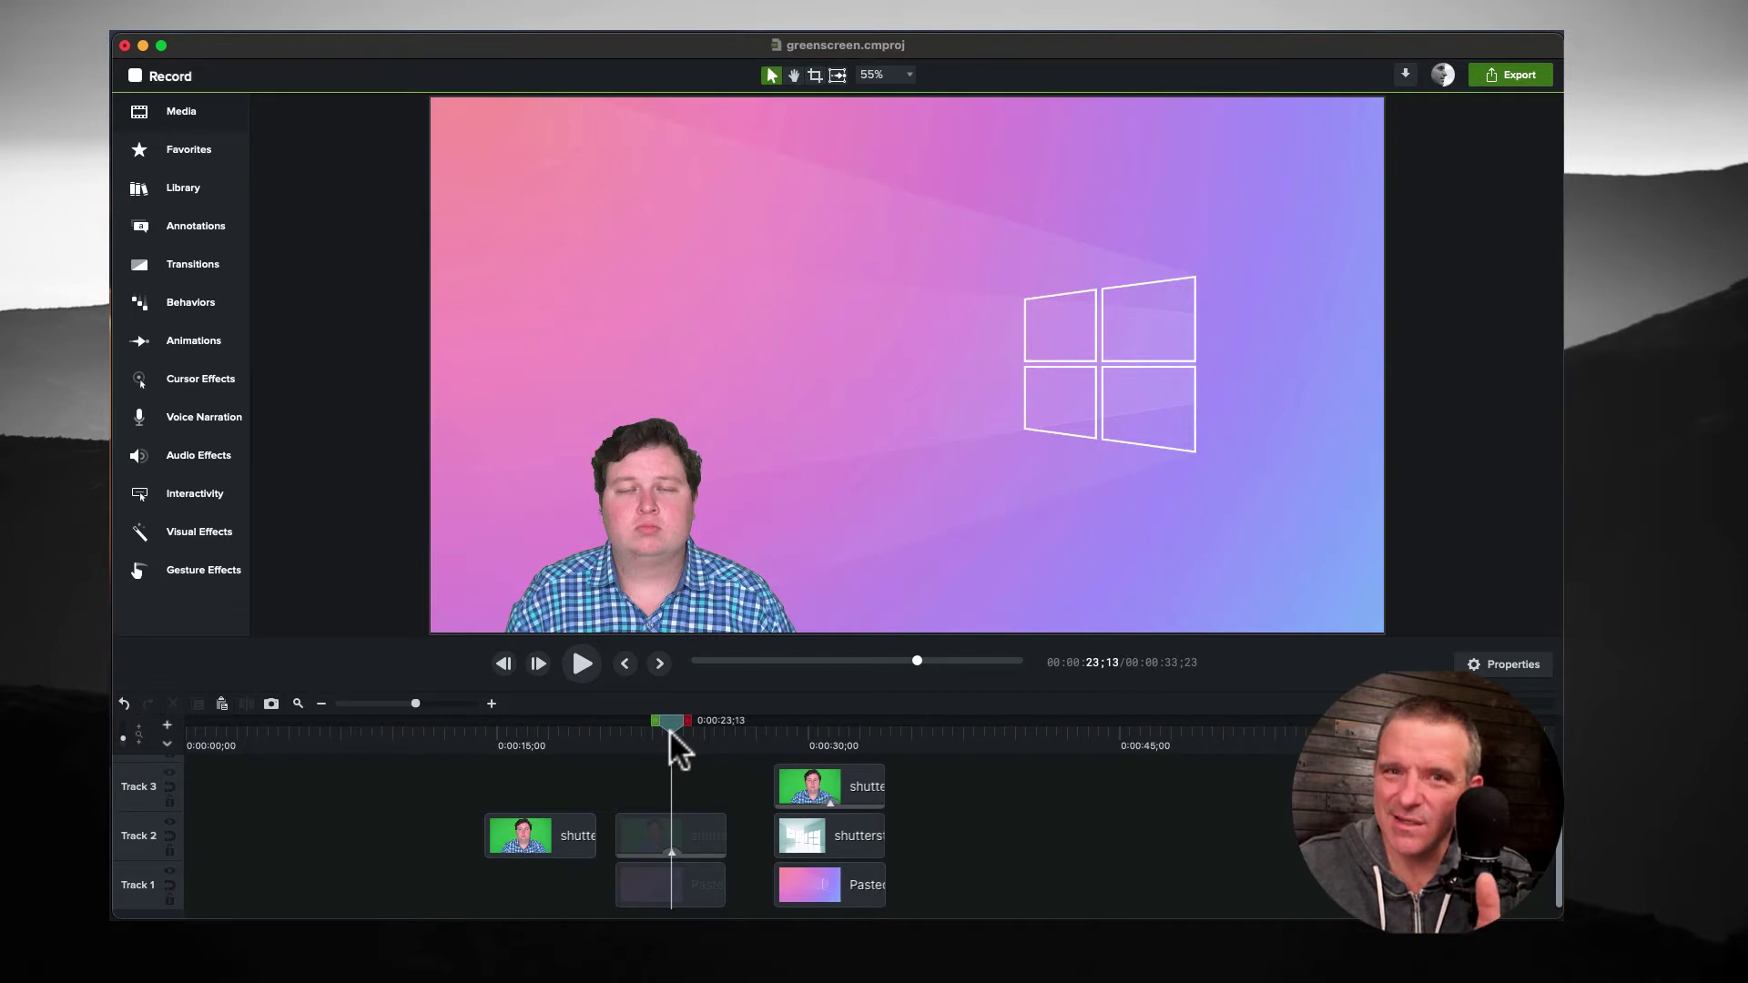
{"action": "left_click", "coordinate": [805, 723]}
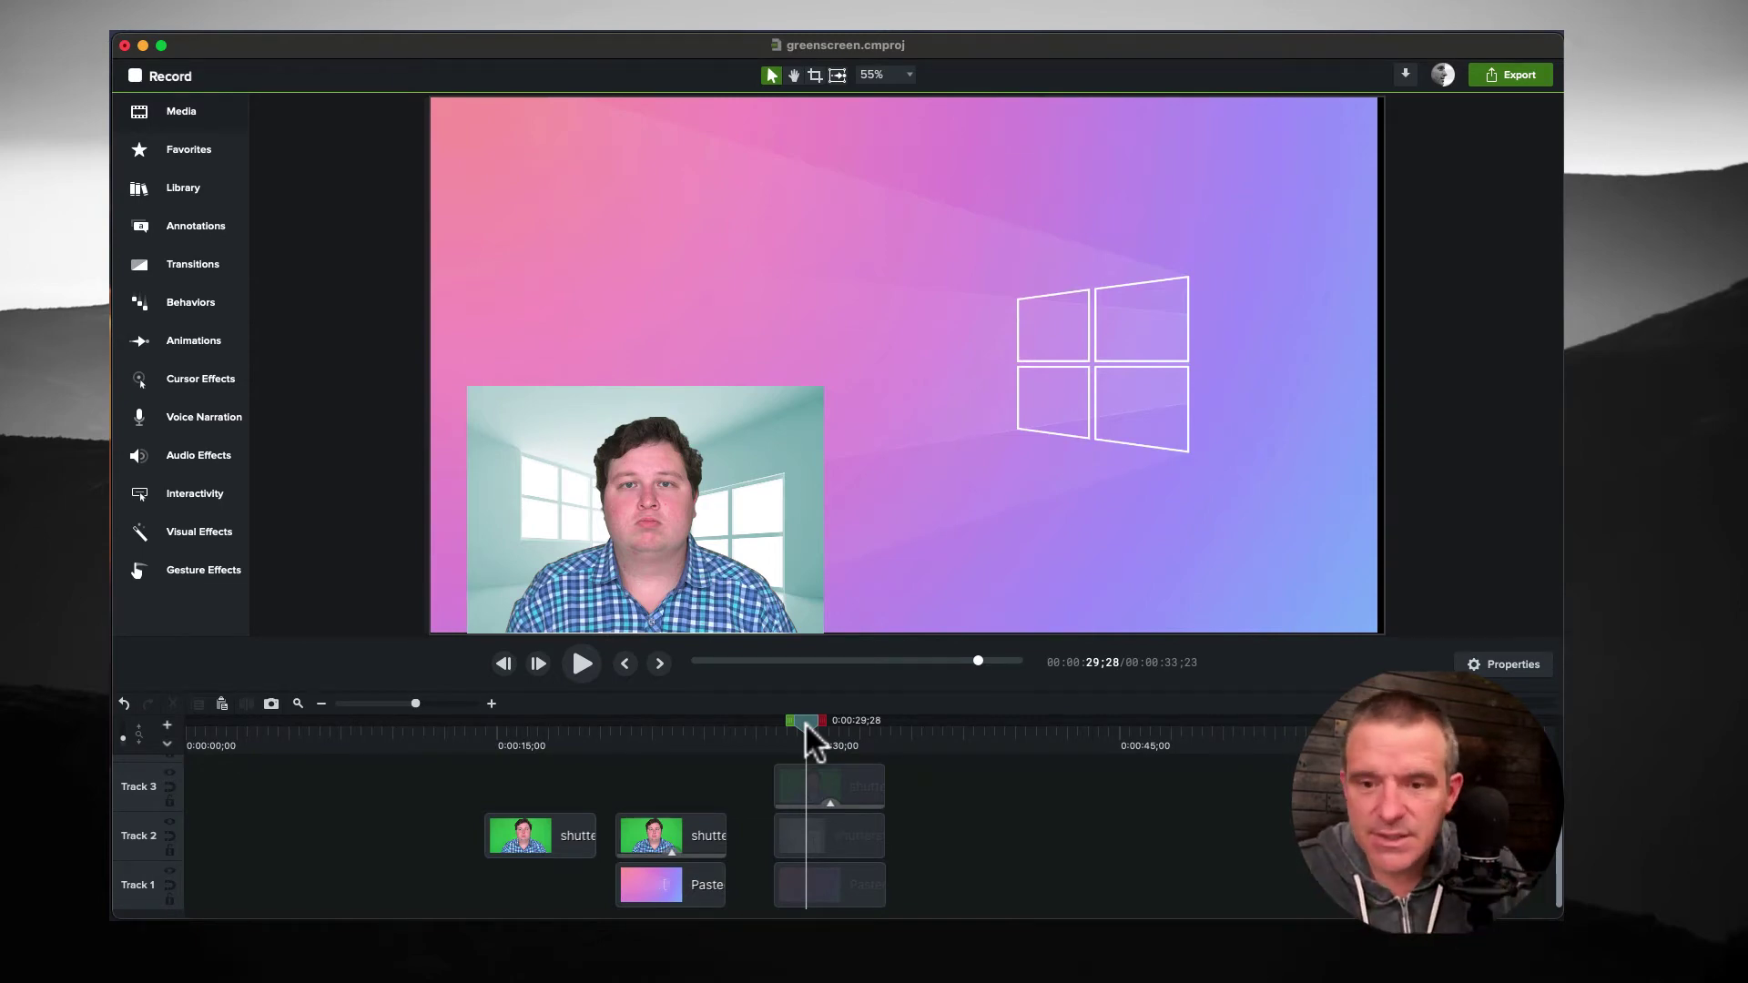
{"action": "left_click", "coordinate": [519, 746]}
- Drag the Track 2 green-screen clip earlier to about 0:11 and show the Visual Effects library
{"action": "left_click", "coordinate": [532, 839]}
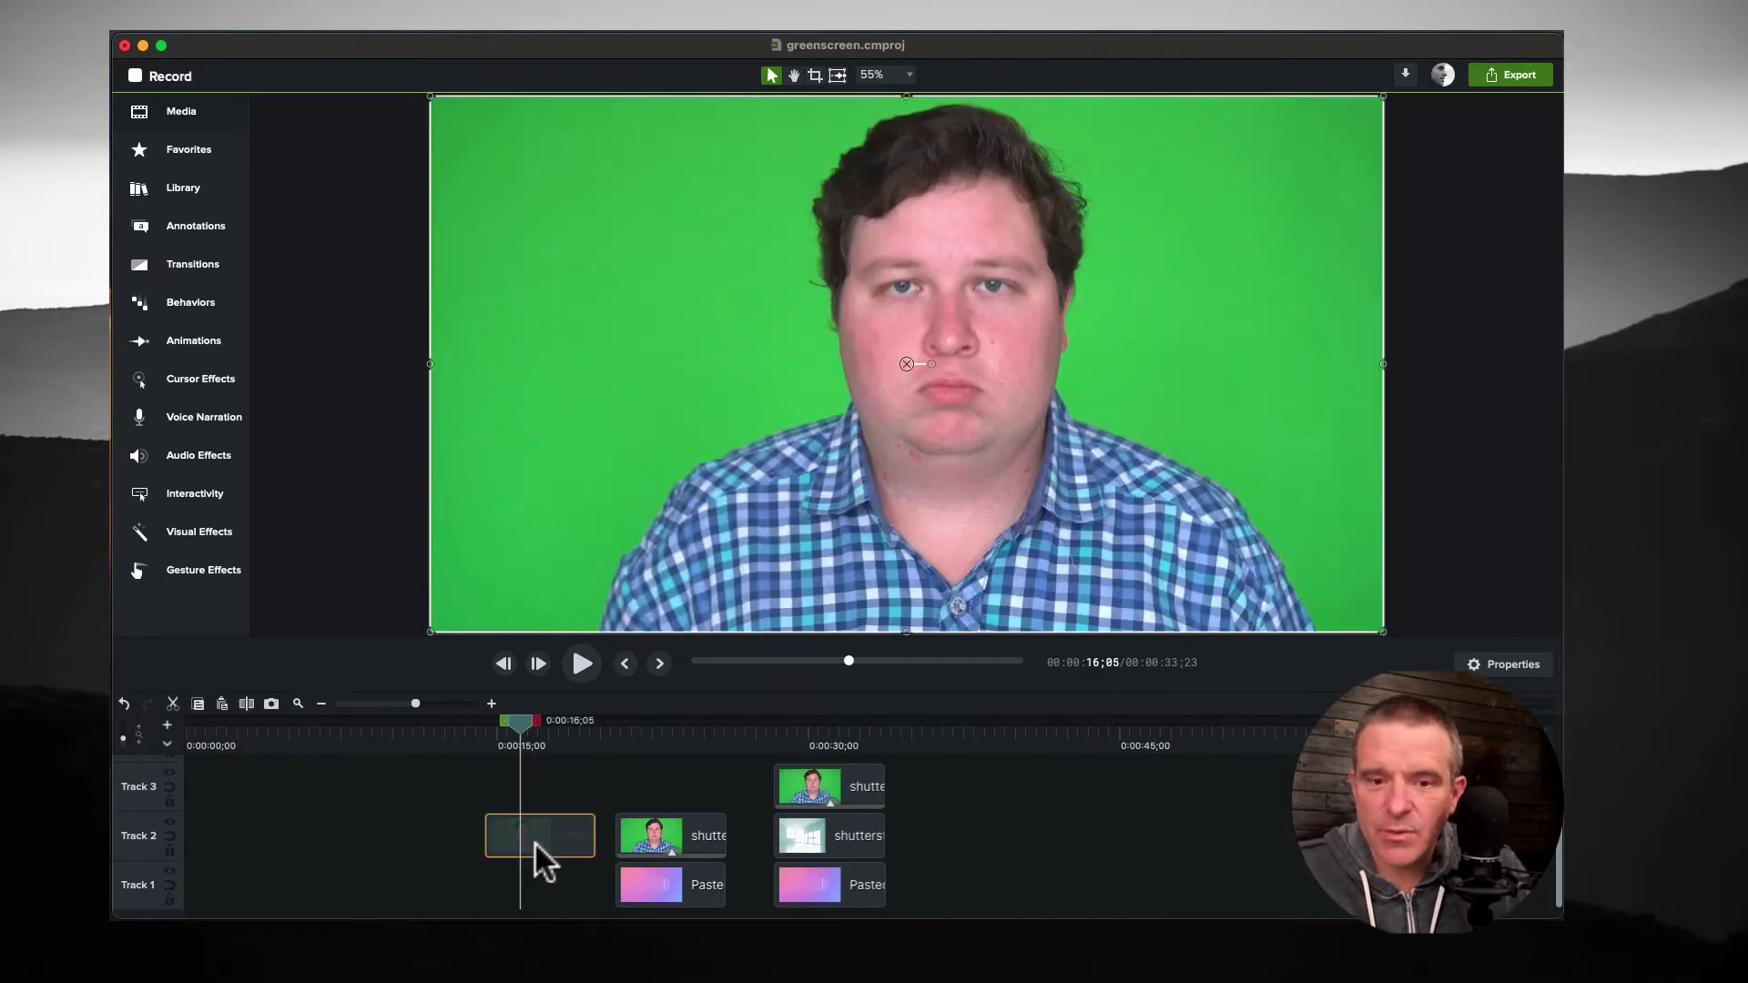
{"action": "left_click", "coordinate": [544, 736]}
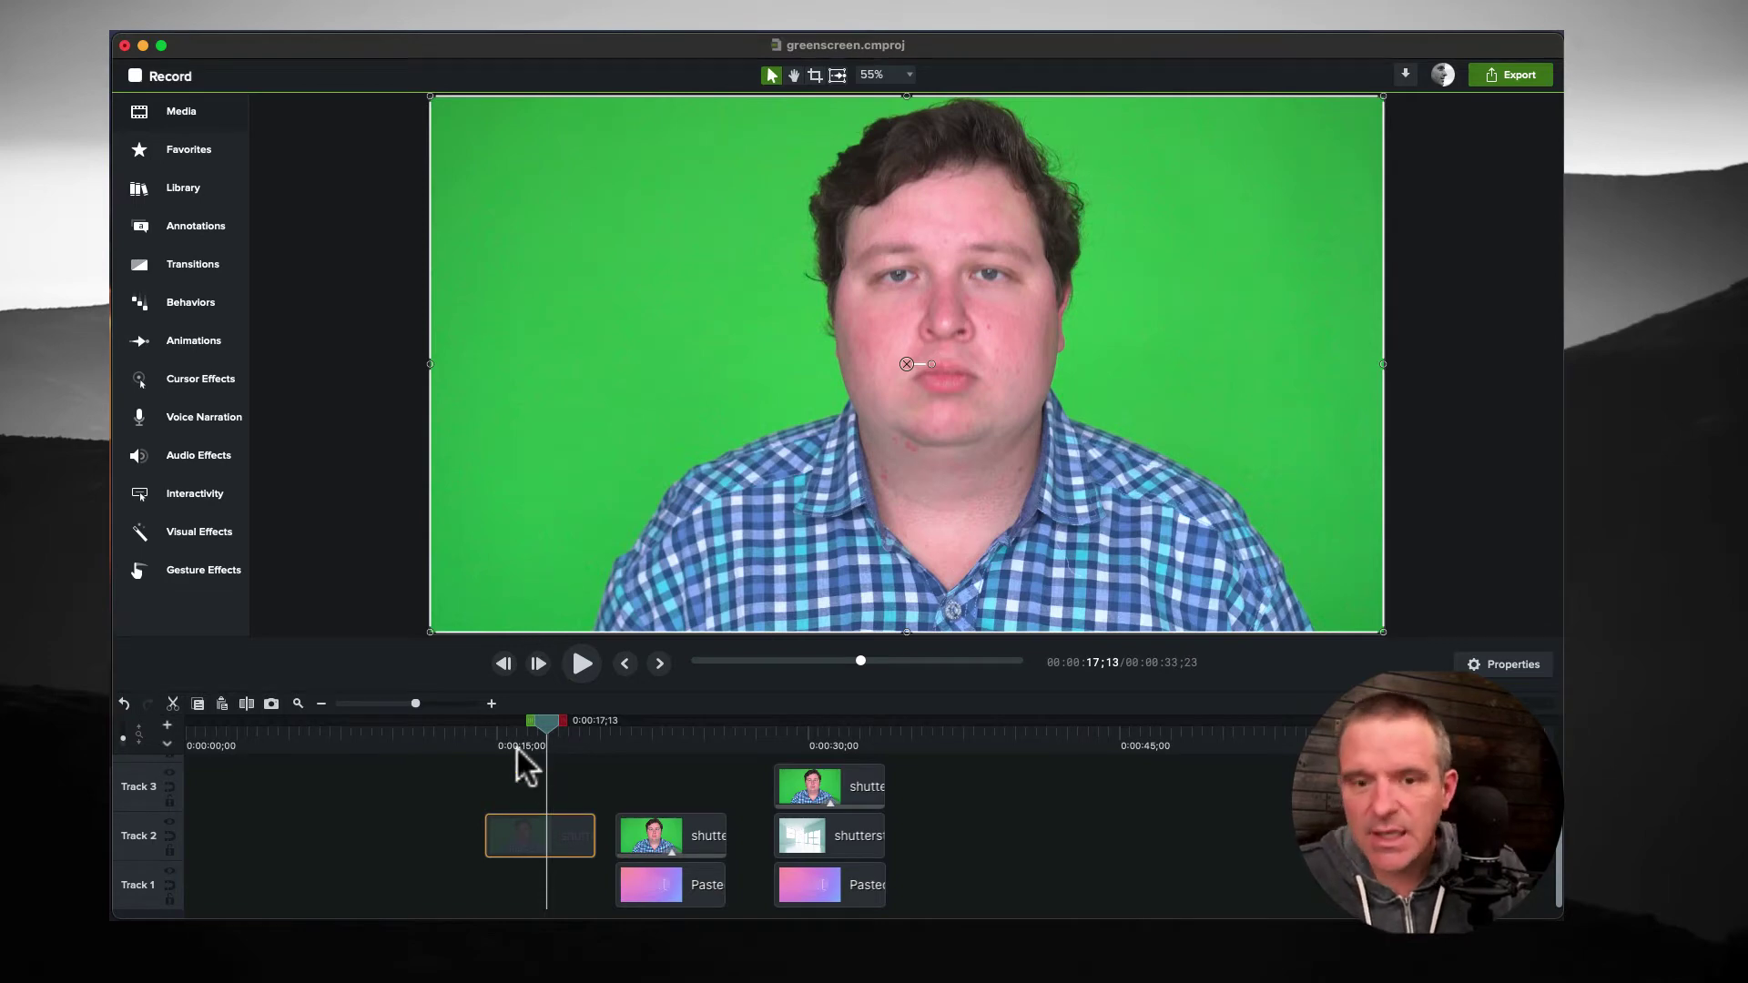
{"action": "left_click_drag", "start_coordinate": [539, 836], "coordinate": [414, 836]}
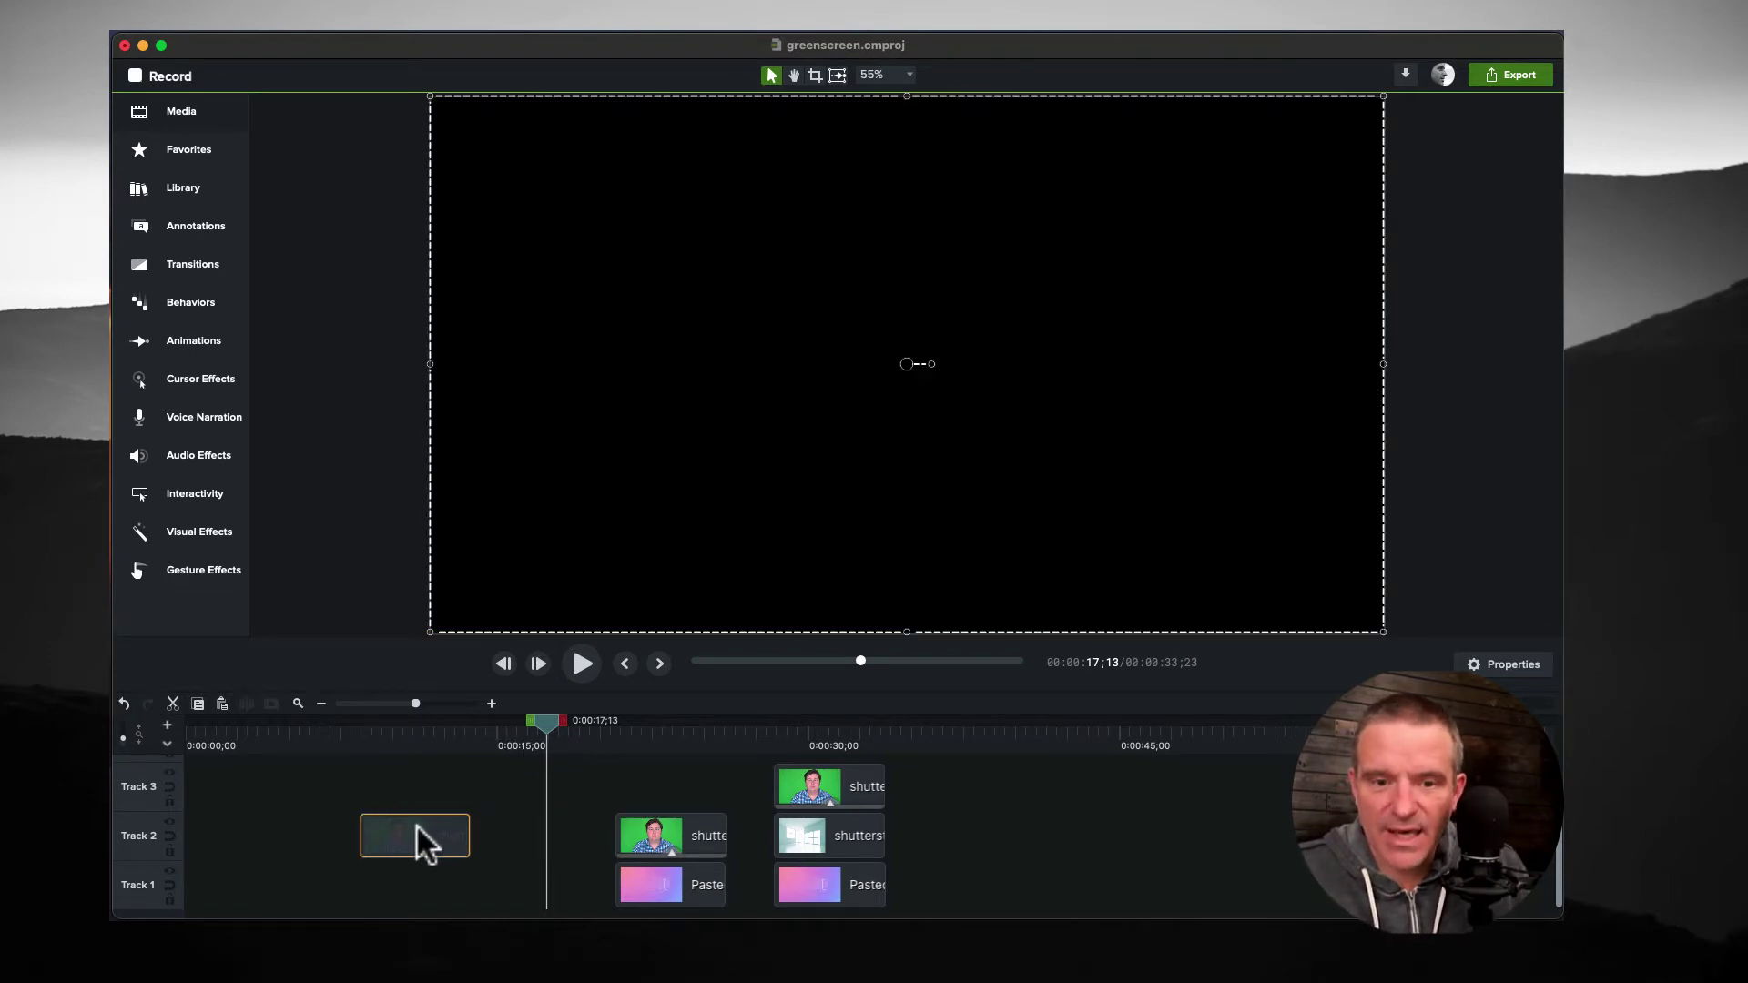
{"action": "left_click", "coordinate": [391, 733]}
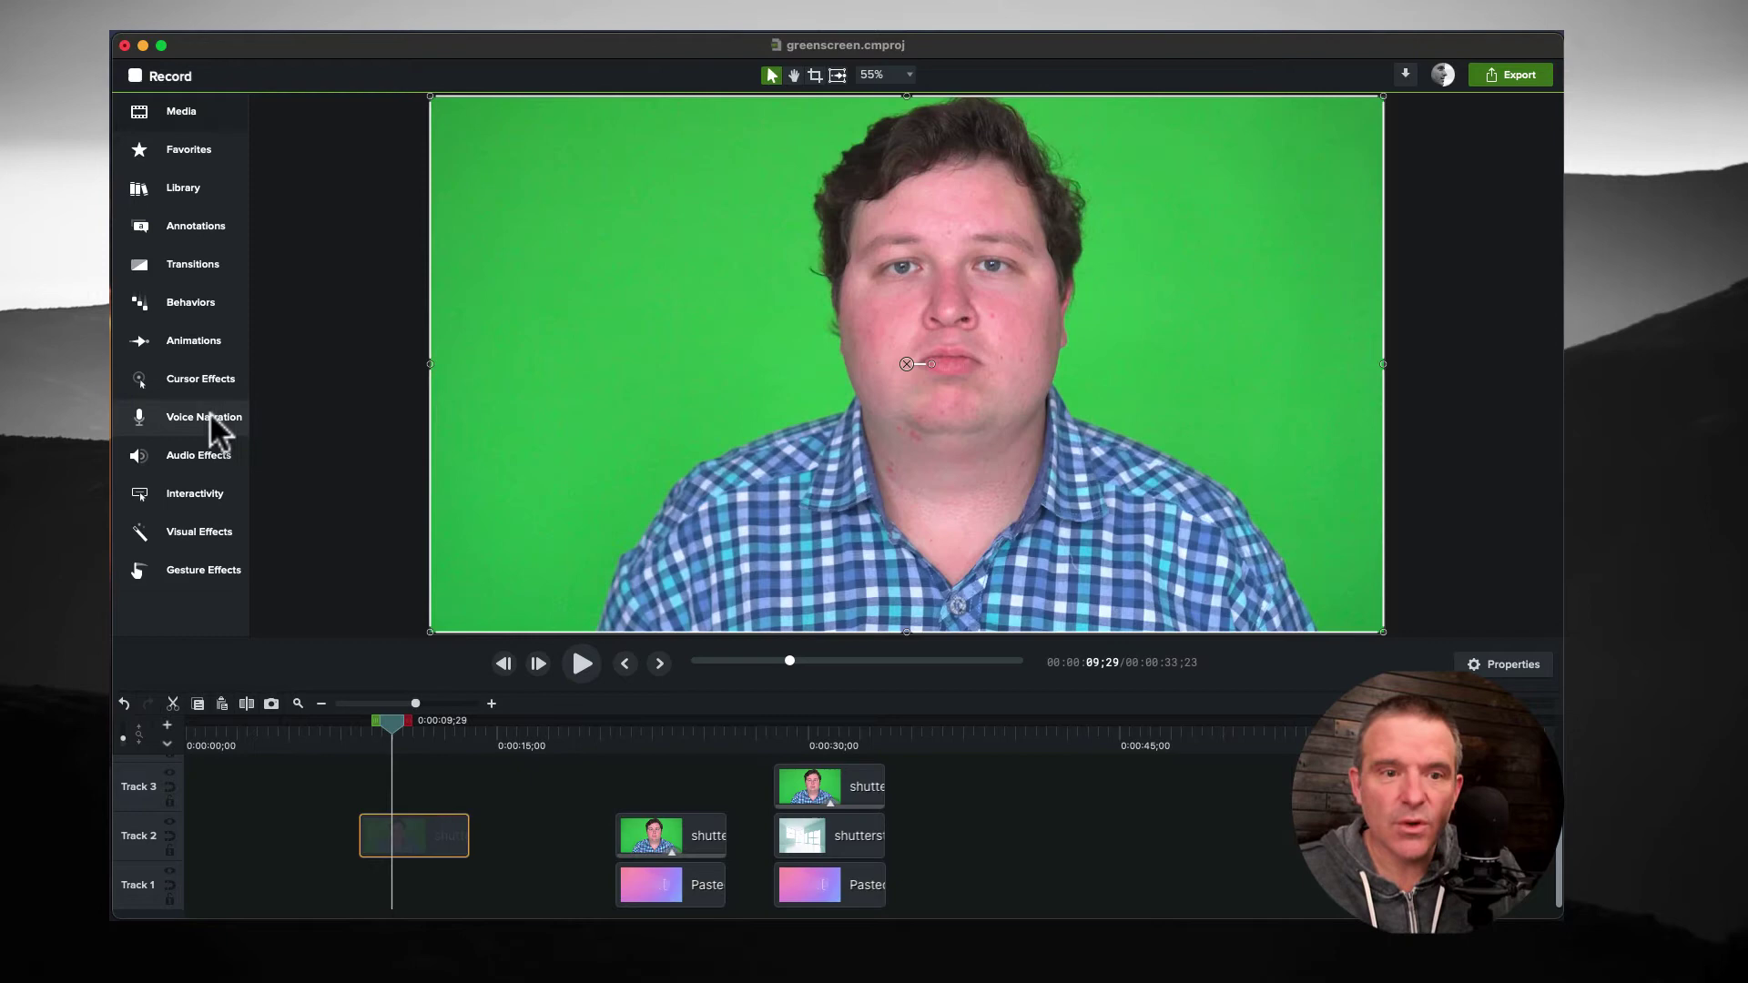
{"action": "left_click", "coordinate": [197, 531]}
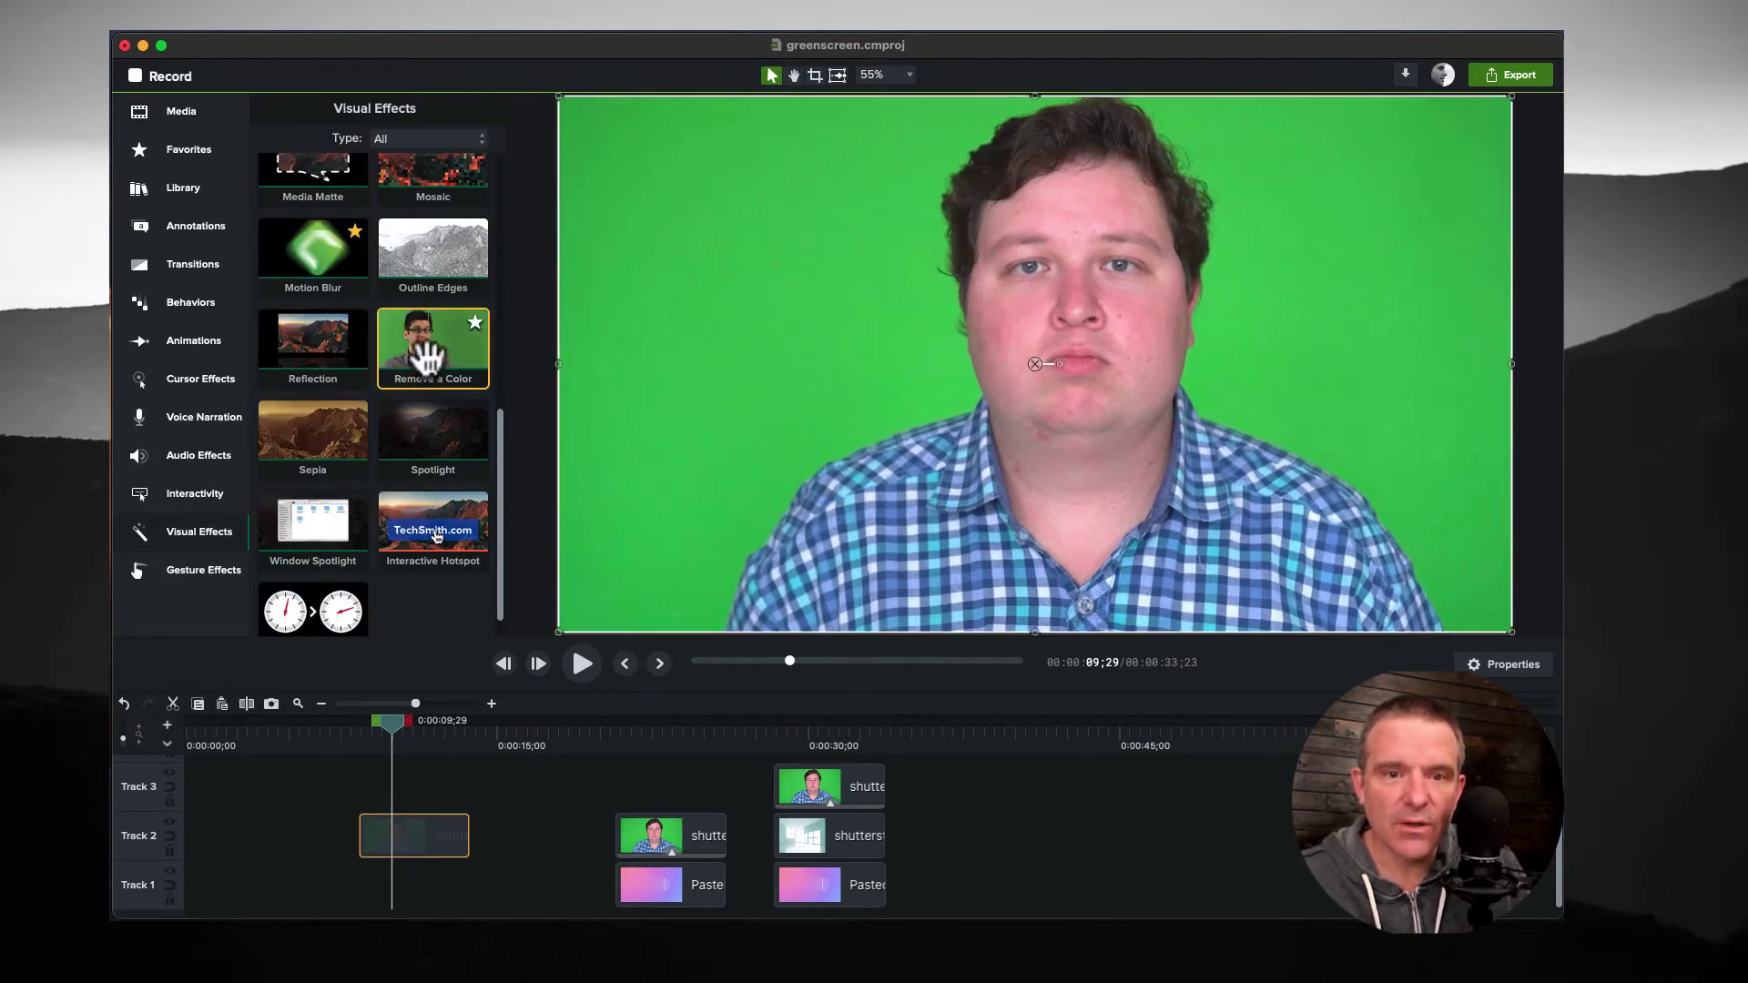
- Apply Remove a Color, sample the green backdrop, and set Tolerance 11%, Softness 24%, Defringe -10%
{"action": "left_click_drag", "start_coordinate": [426, 353], "coordinate": [402, 833]}
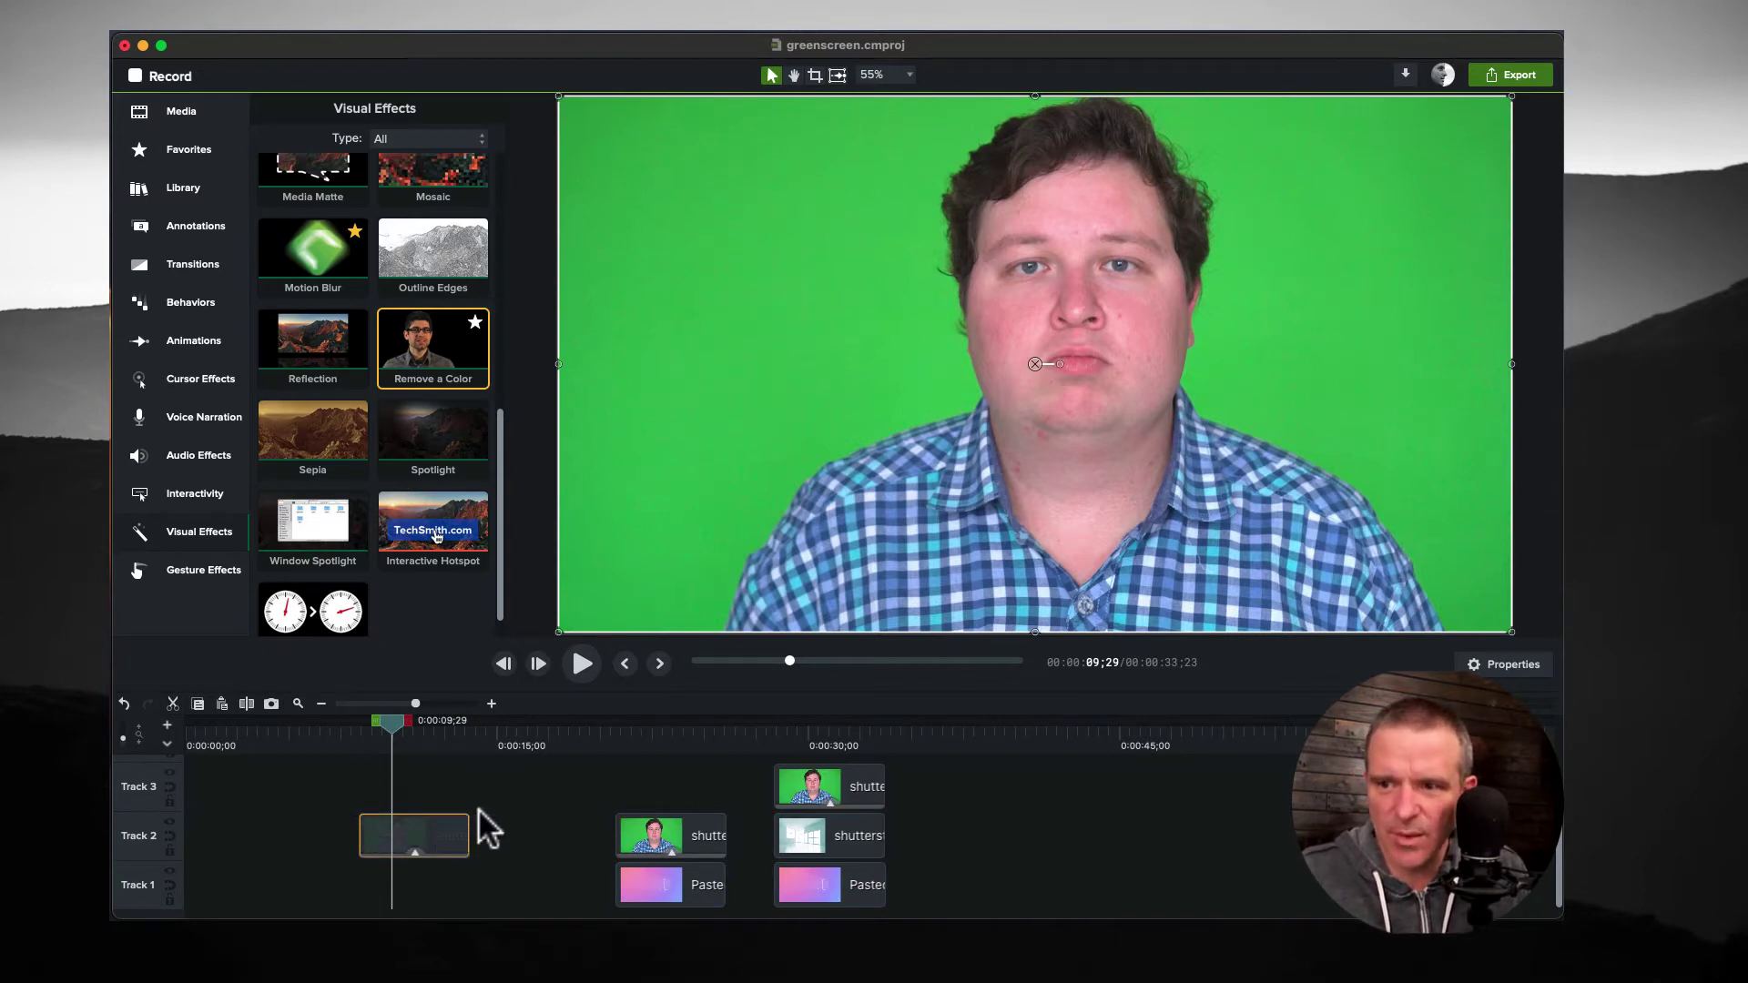
{"action": "left_click", "coordinate": [1516, 666]}
{"action": "left_click", "coordinate": [1516, 529]}
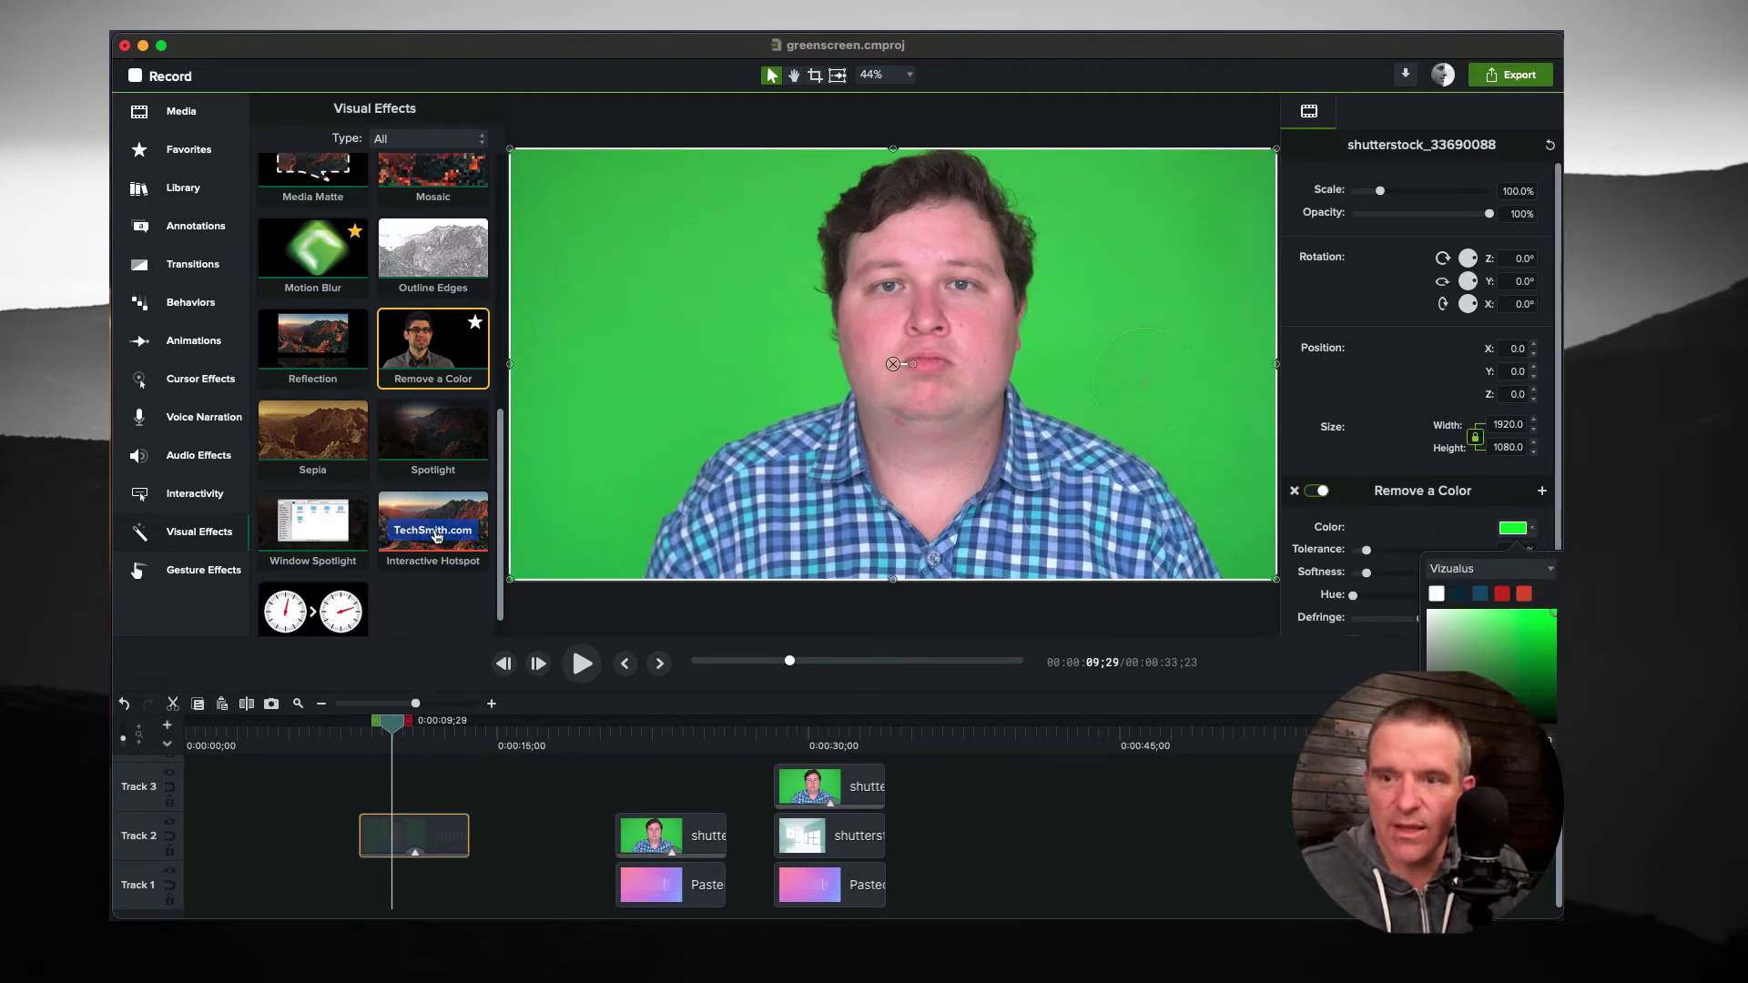
{"action": "left_click", "coordinate": [1089, 363]}
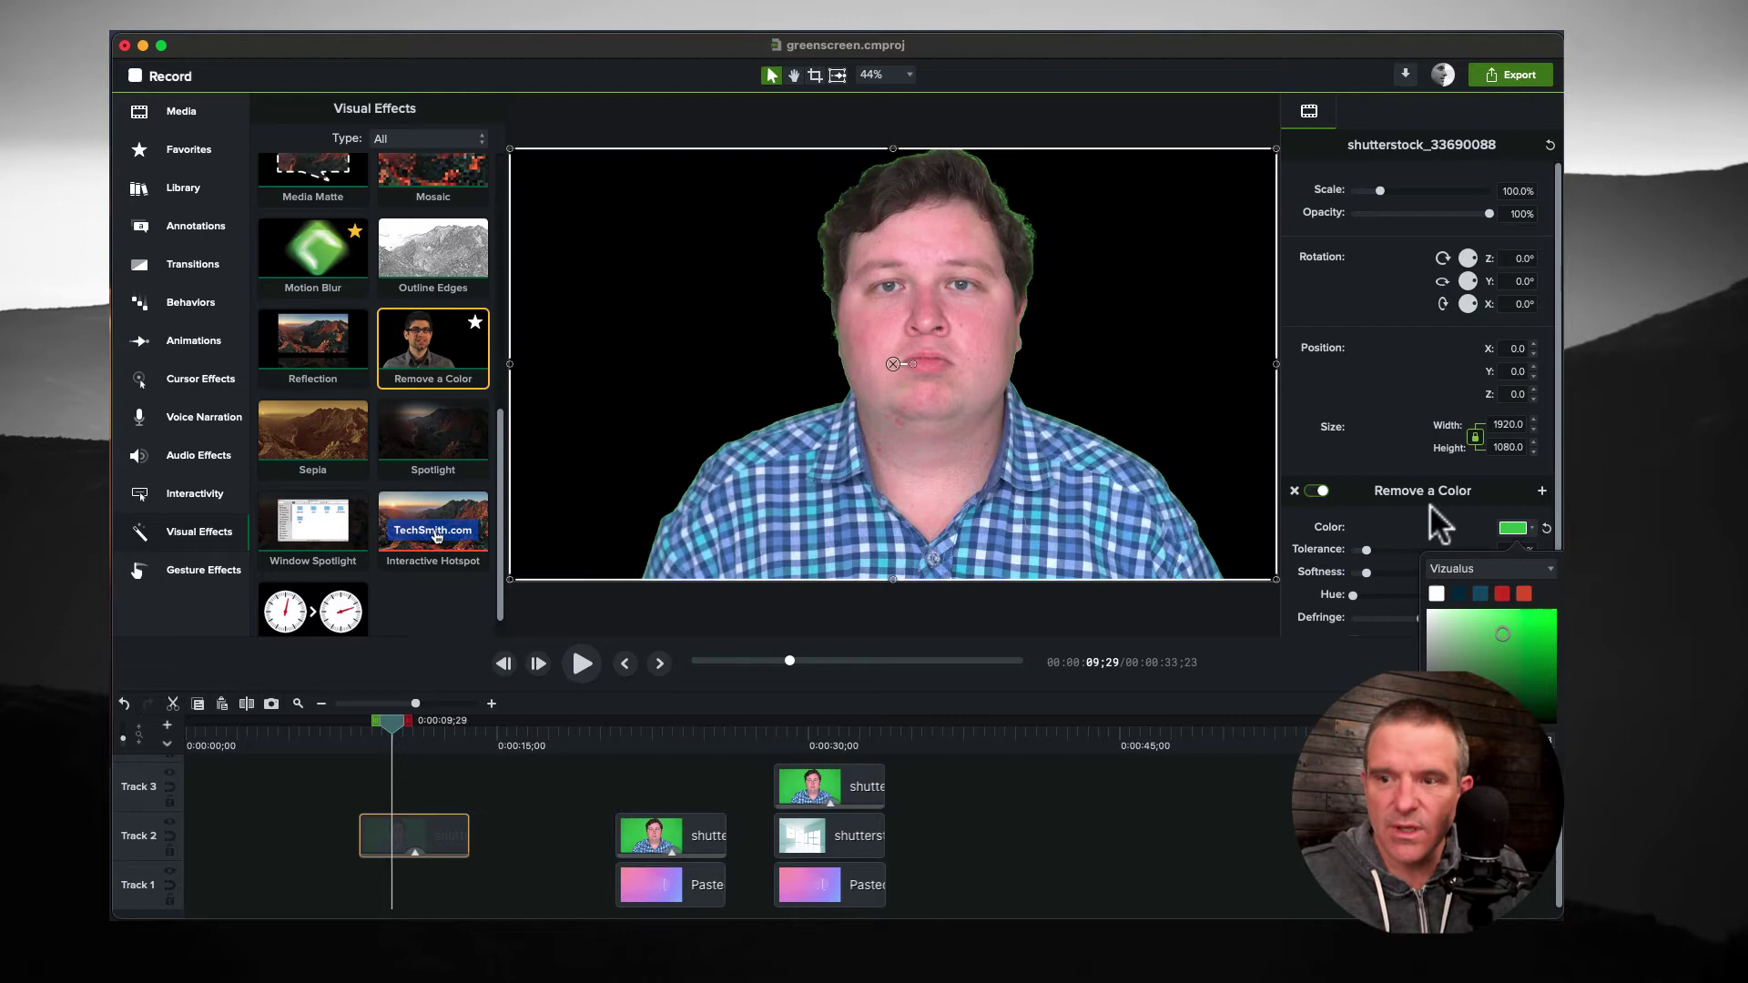
{"action": "left_click", "coordinate": [1456, 528]}
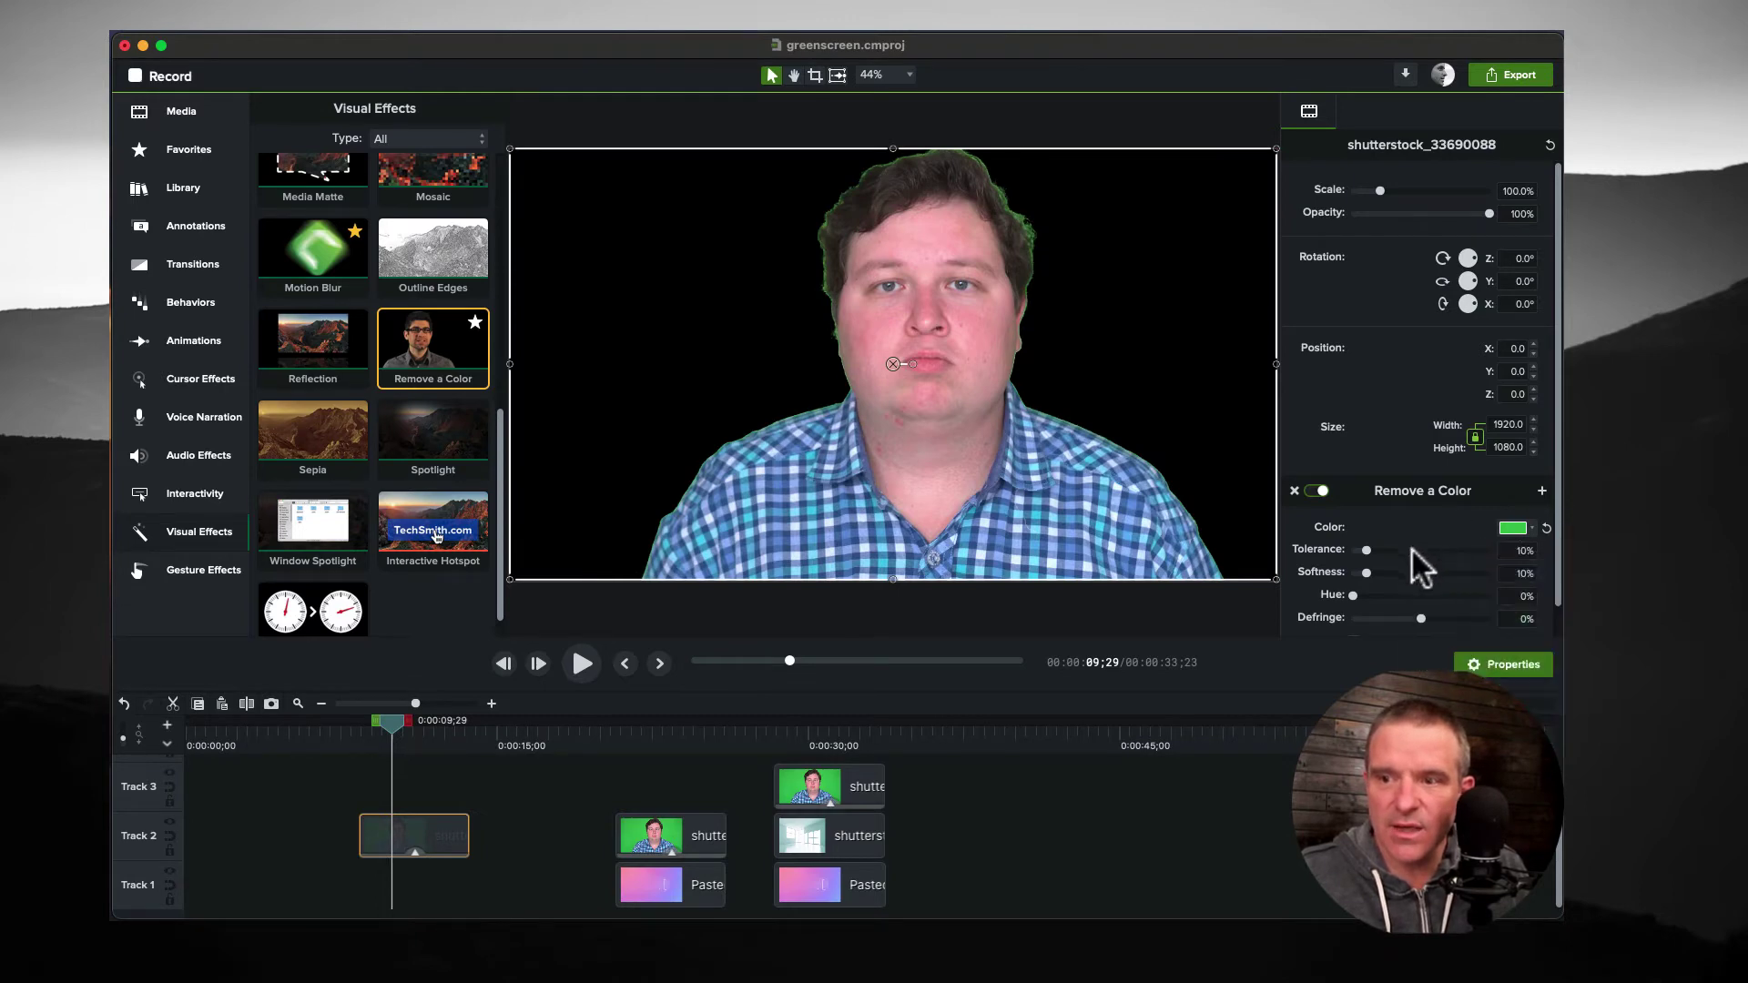
{"action": "left_click_drag", "start_coordinate": [1368, 550], "coordinate": [1414, 618]}
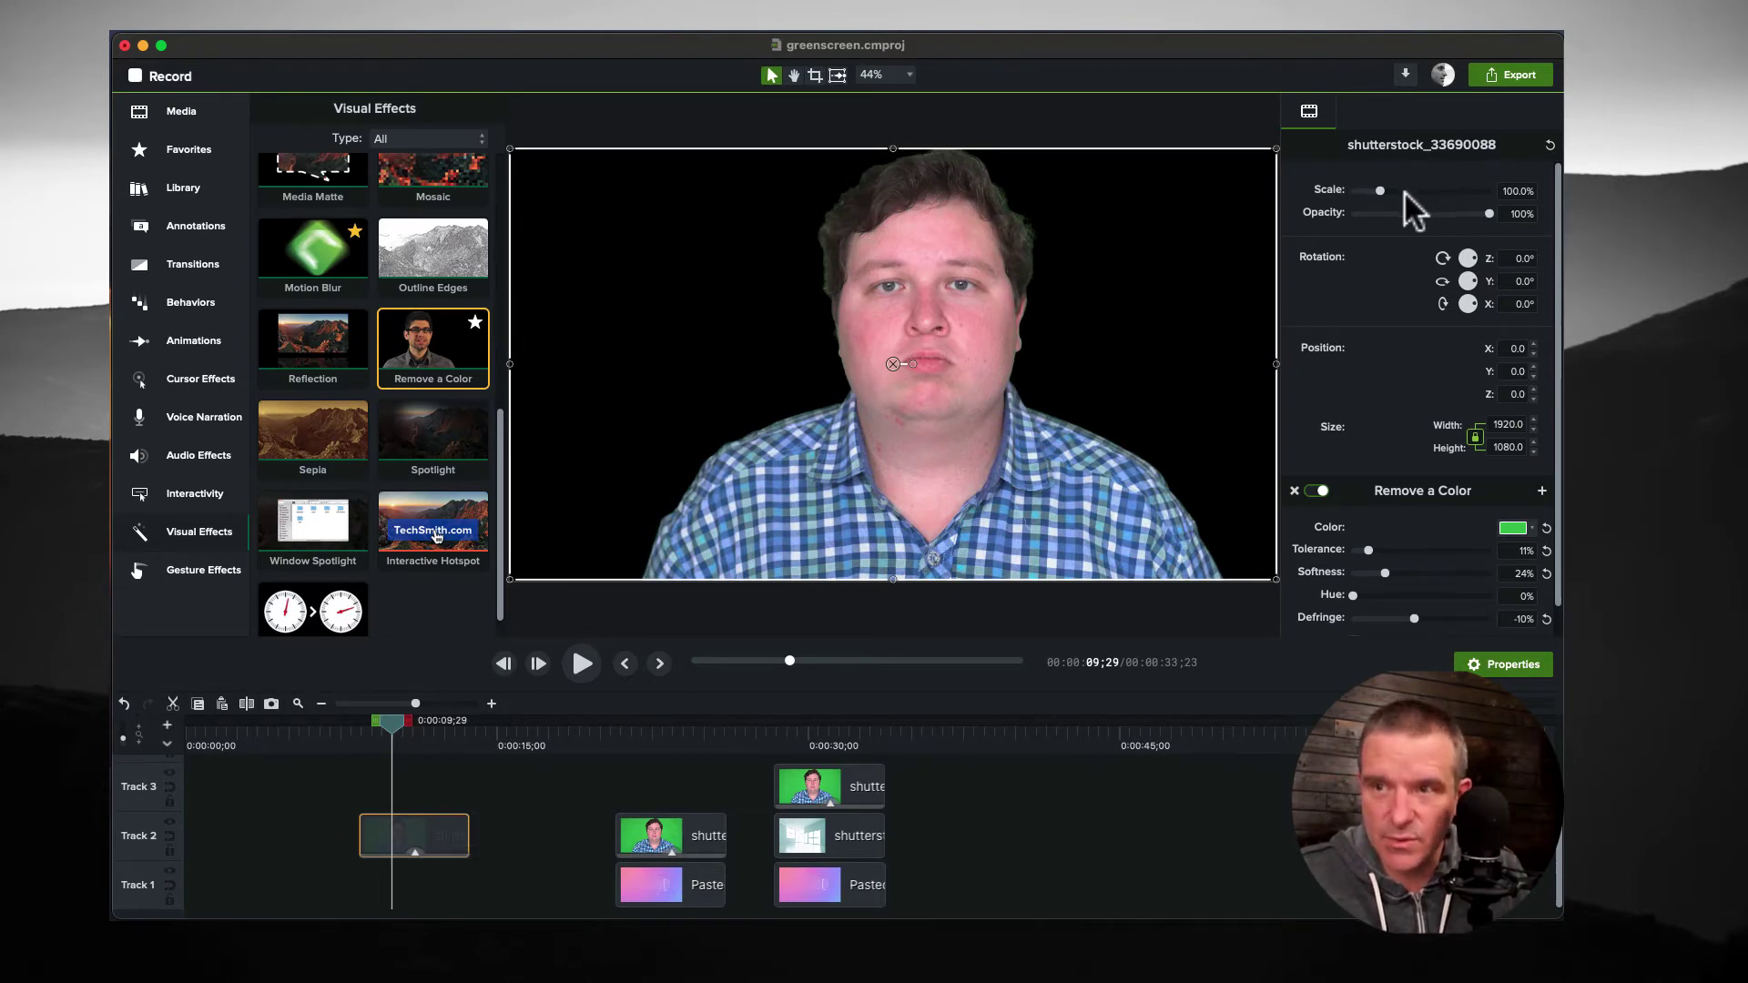
- Scale the keyed presenter to 31.8%, place him bottom left, and align the Pasted Image beneath
{"action": "left_click_drag", "start_coordinate": [1380, 189], "coordinate": [1358, 189]}
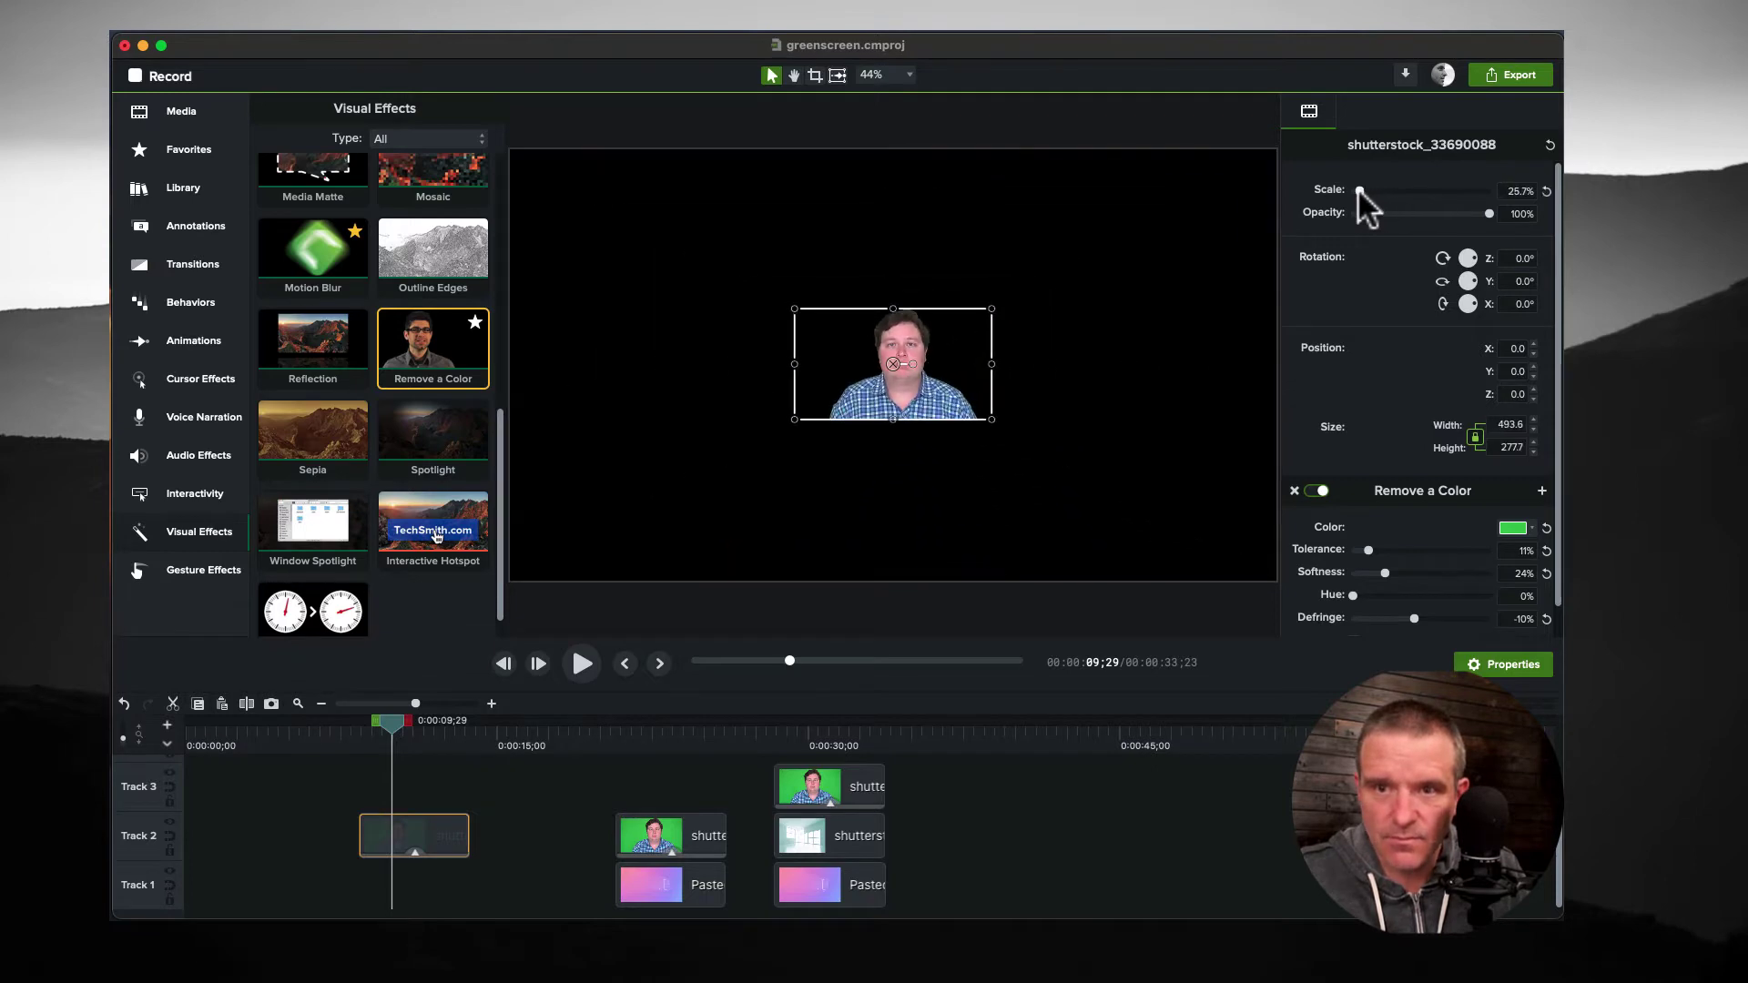
{"action": "left_click_drag", "start_coordinate": [893, 358], "coordinate": [634, 513]}
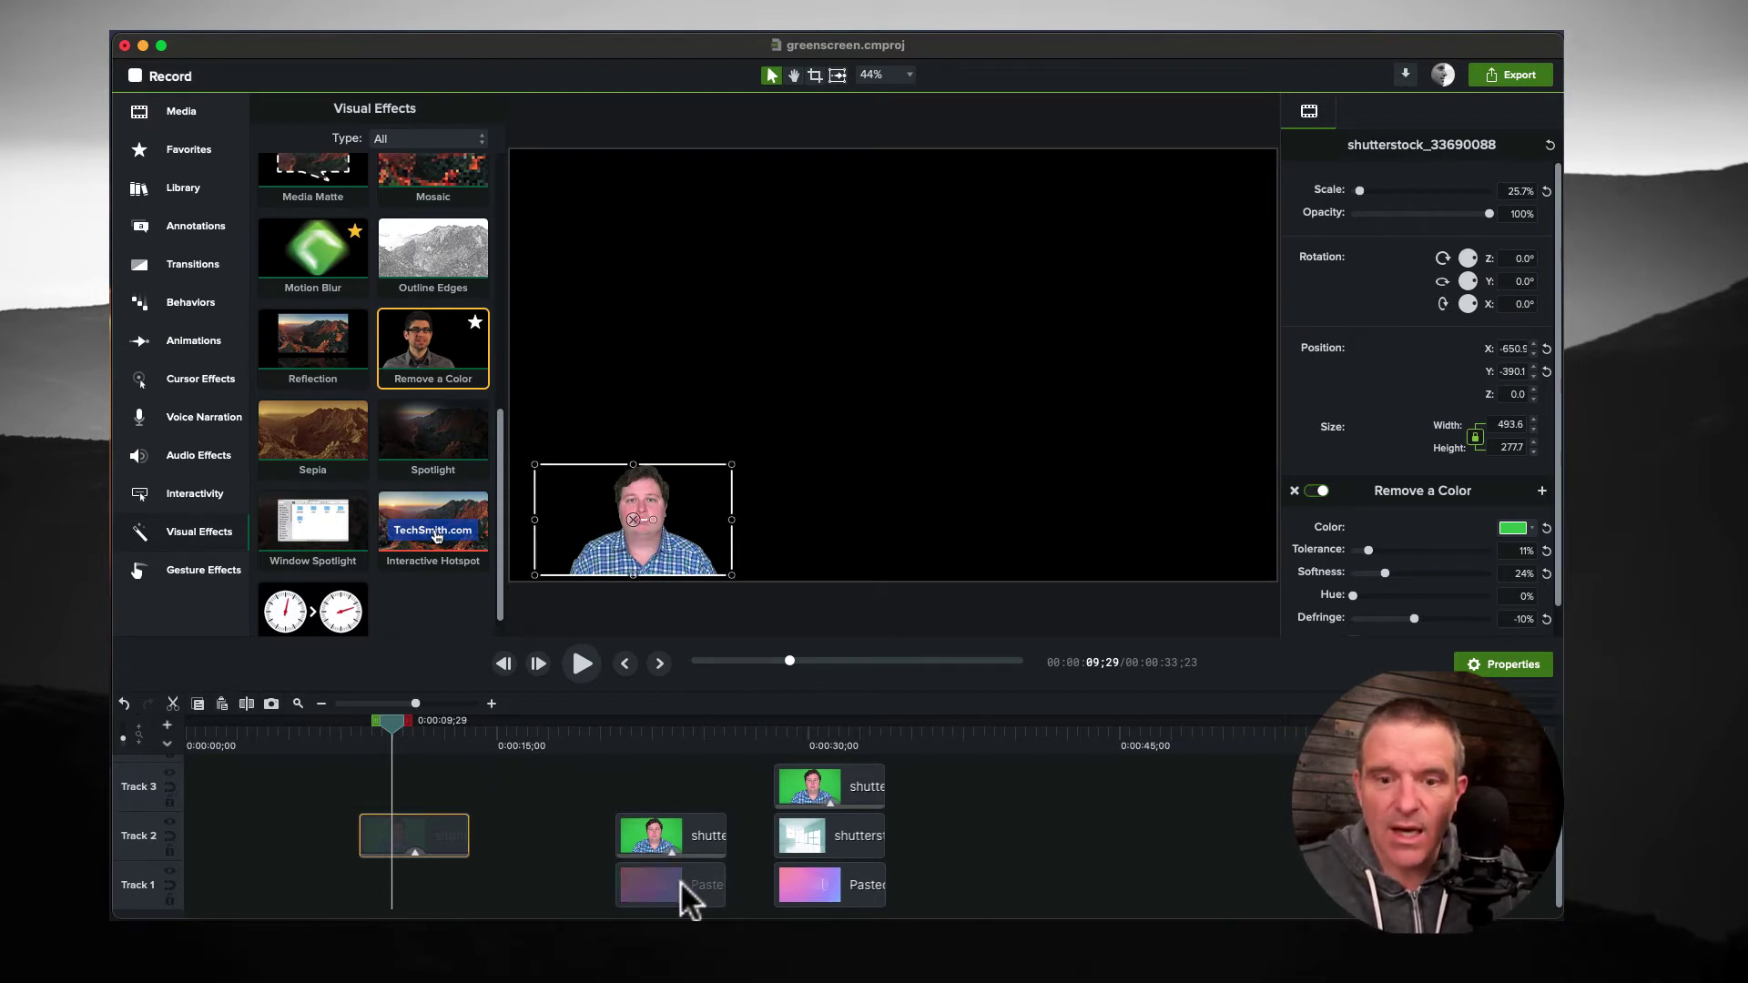
{"action": "left_click_drag", "start_coordinate": [681, 885], "coordinate": [409, 875]}
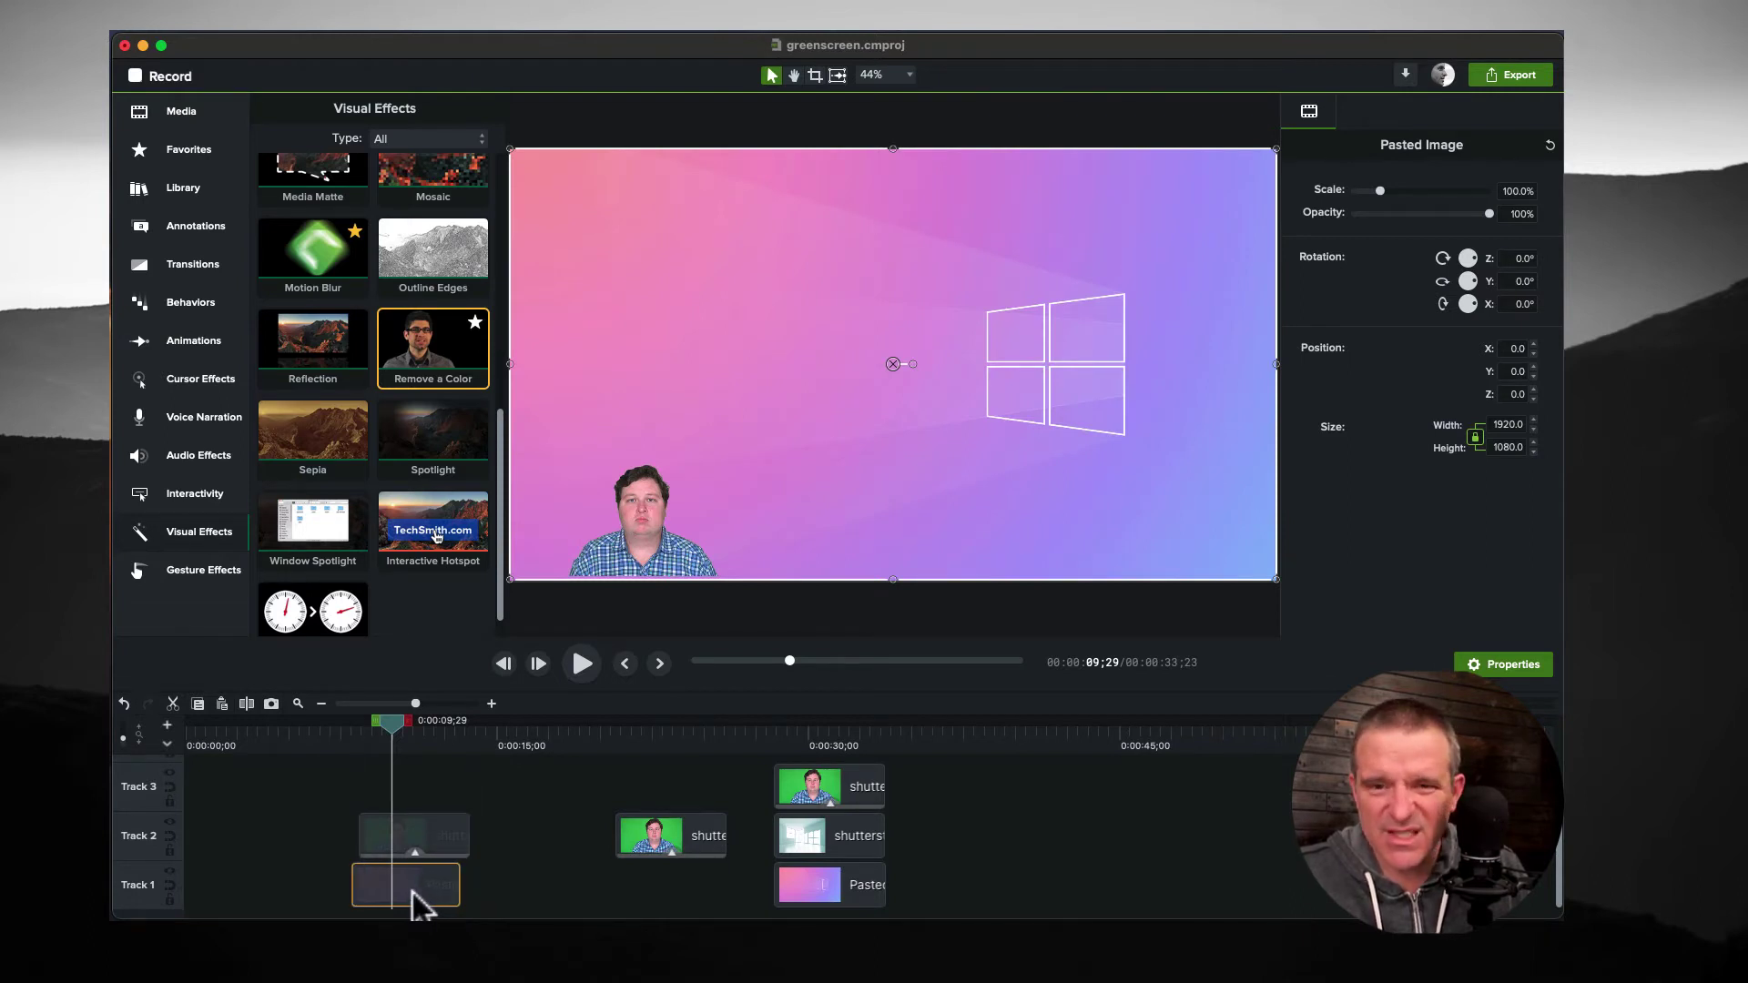
{"action": "left_click", "coordinate": [412, 826]}
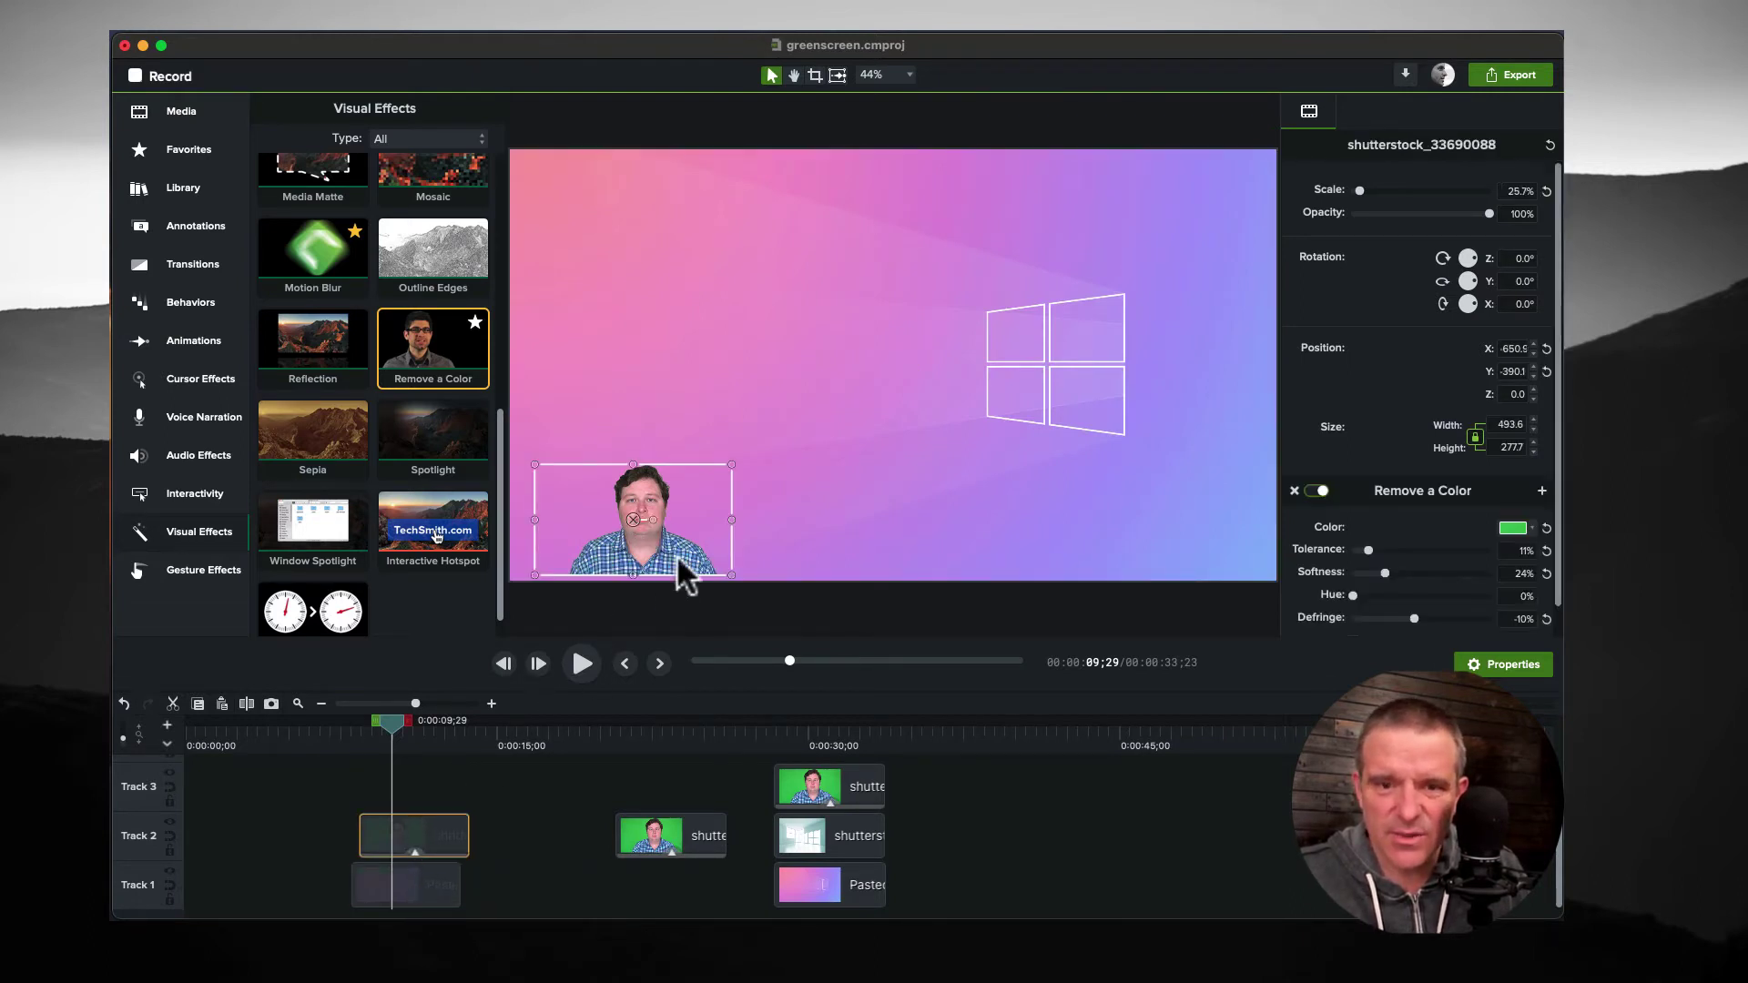
{"action": "left_click_drag", "start_coordinate": [727, 465], "coordinate": [759, 445]}
{"action": "left_click_drag", "start_coordinate": [652, 507], "coordinate": [643, 510]}
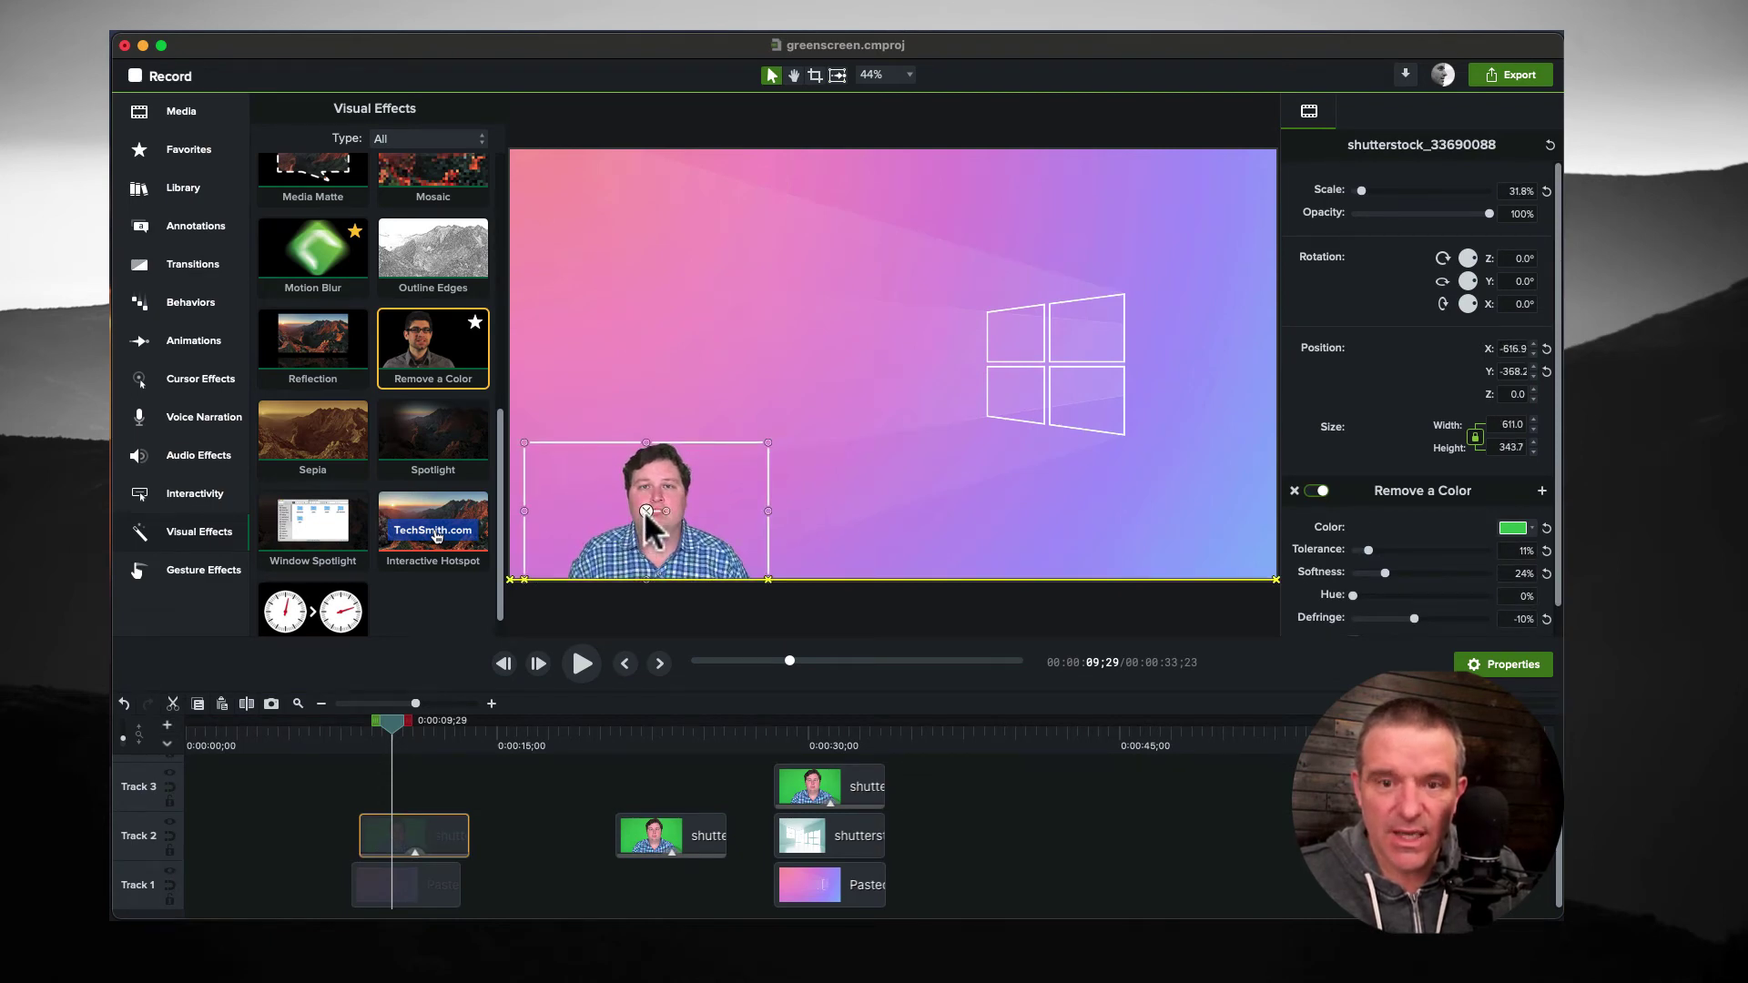
{"action": "left_click_drag", "start_coordinate": [408, 885], "coordinate": [417, 888]}
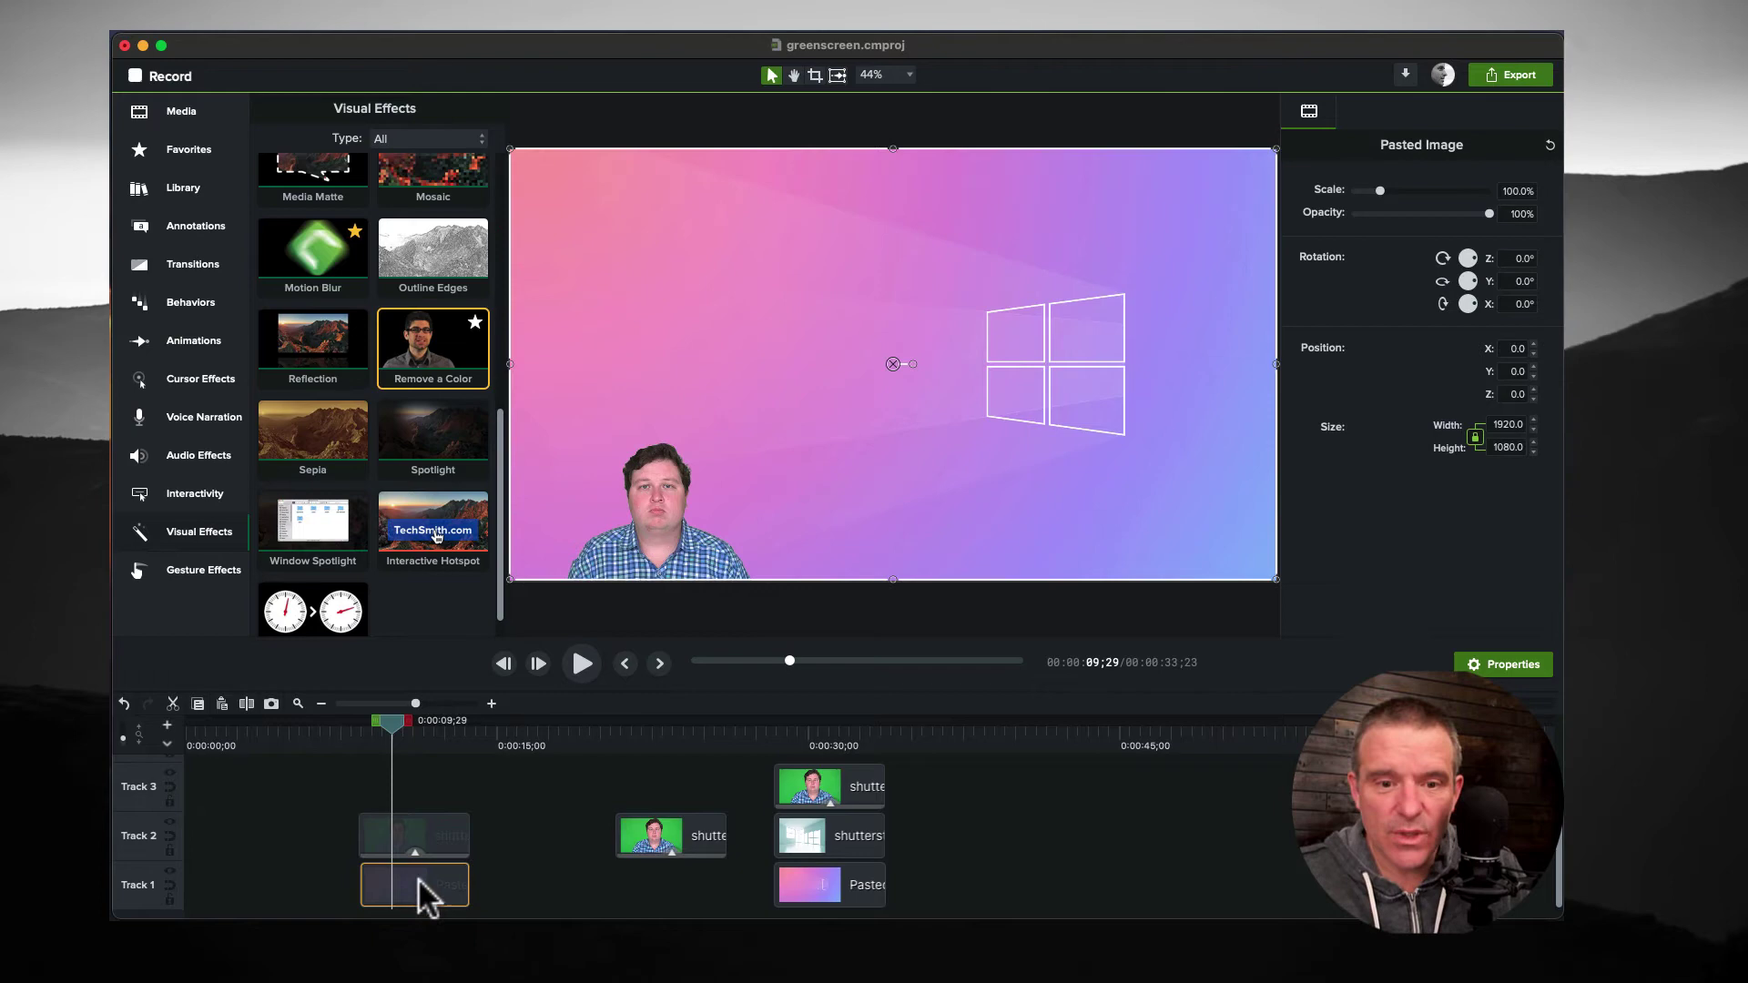
{"action": "left_click", "coordinate": [417, 823]}
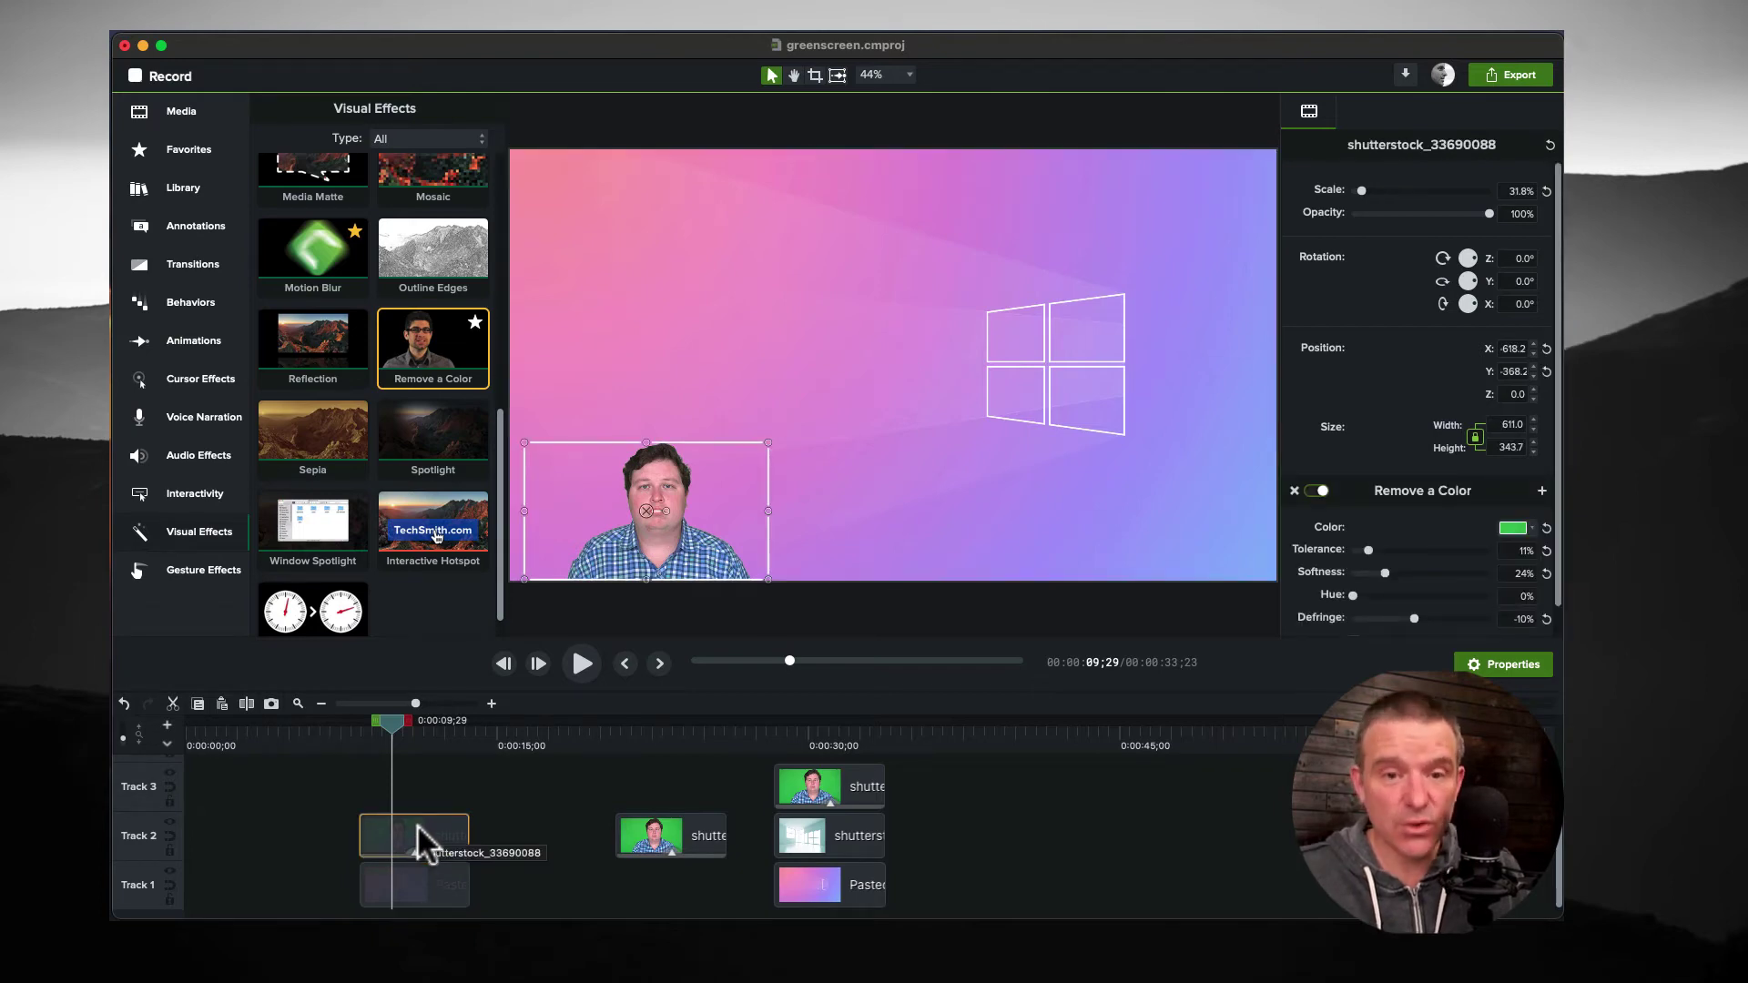
- Add the room image from the Media Bin to the canvas and shrink it slightly
{"action": "left_click", "coordinate": [174, 112]}
{"action": "left_click", "coordinate": [440, 369]}
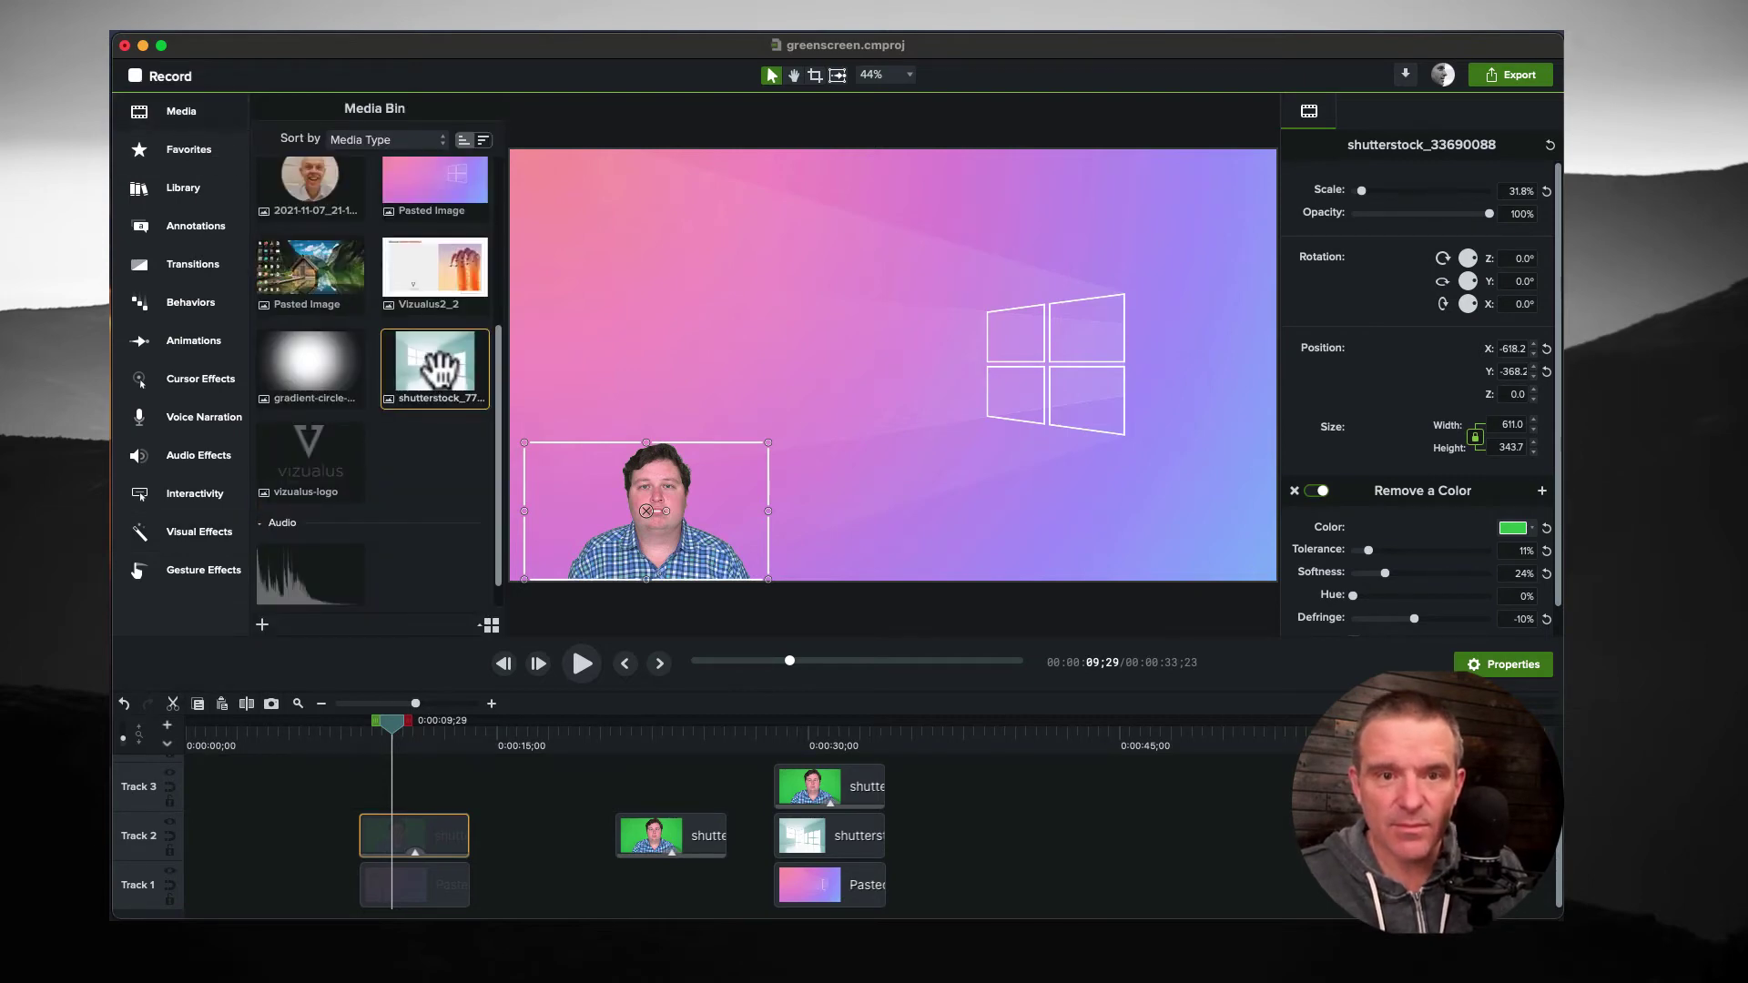
{"action": "left_click_drag", "start_coordinate": [440, 369], "coordinate": [707, 436]}
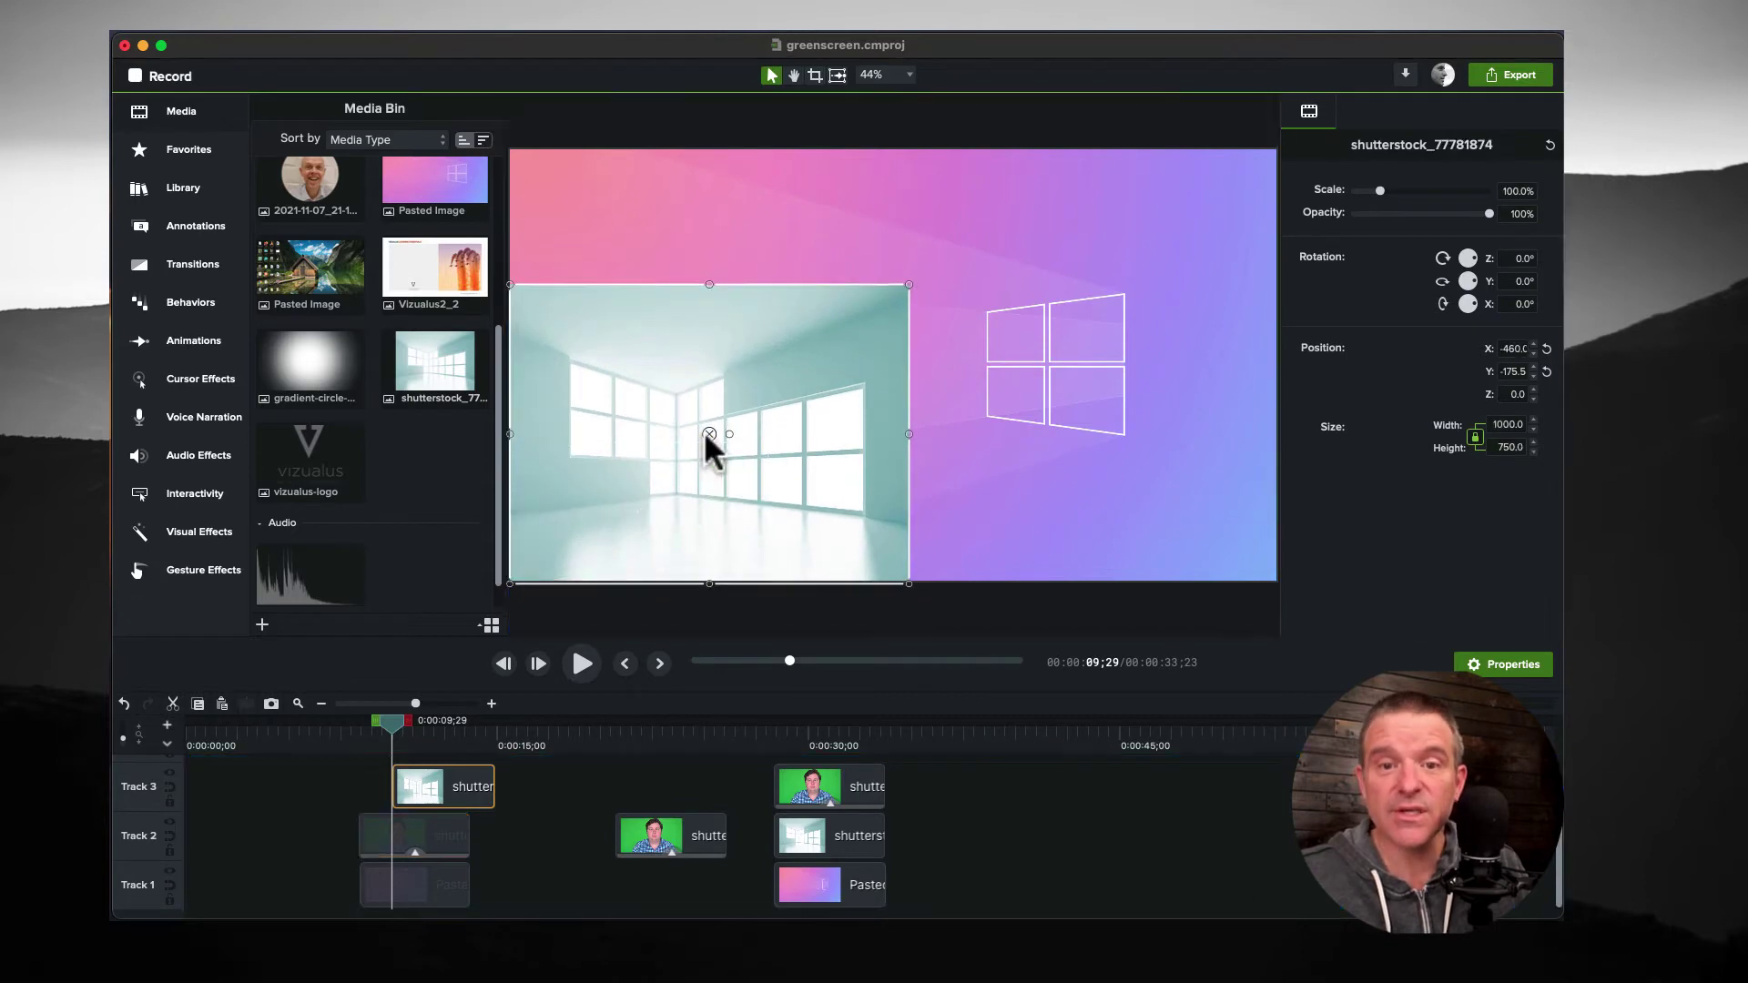
{"action": "left_click_drag", "start_coordinate": [909, 286], "coordinate": [784, 388]}
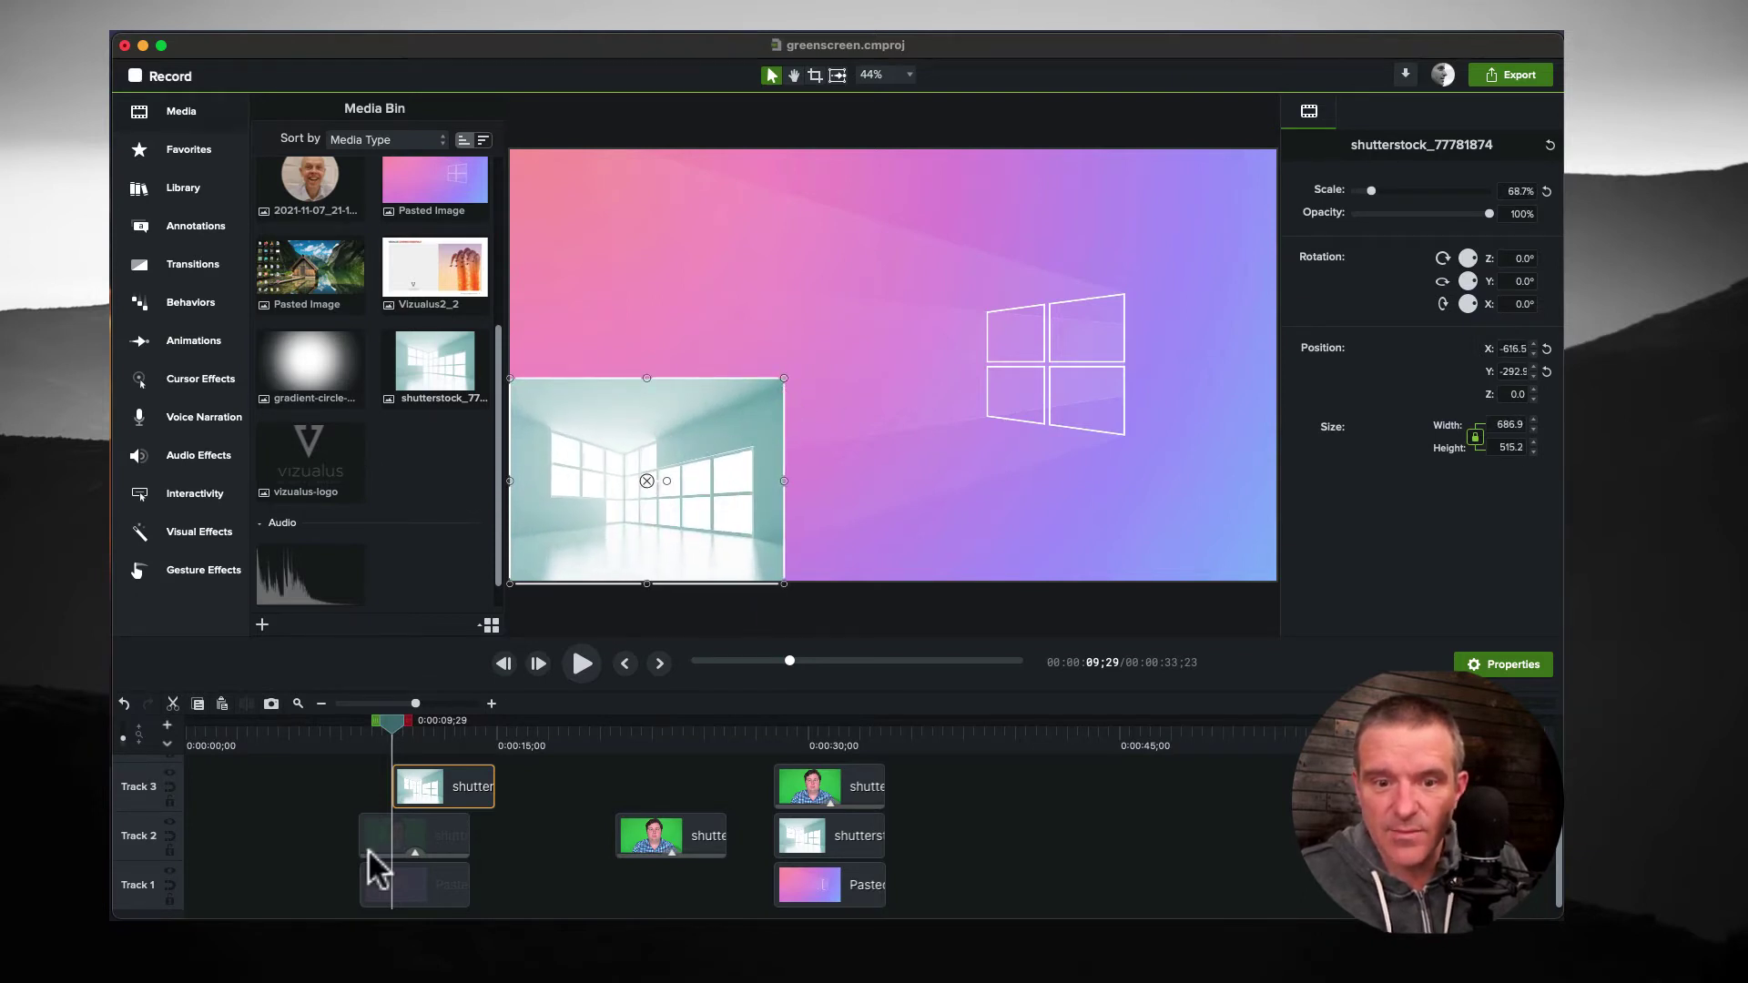
- Put the room image on Track 2 under the Track 3 presenter and lower the inset
{"action": "left_click_drag", "start_coordinate": [436, 783], "coordinate": [530, 828]}
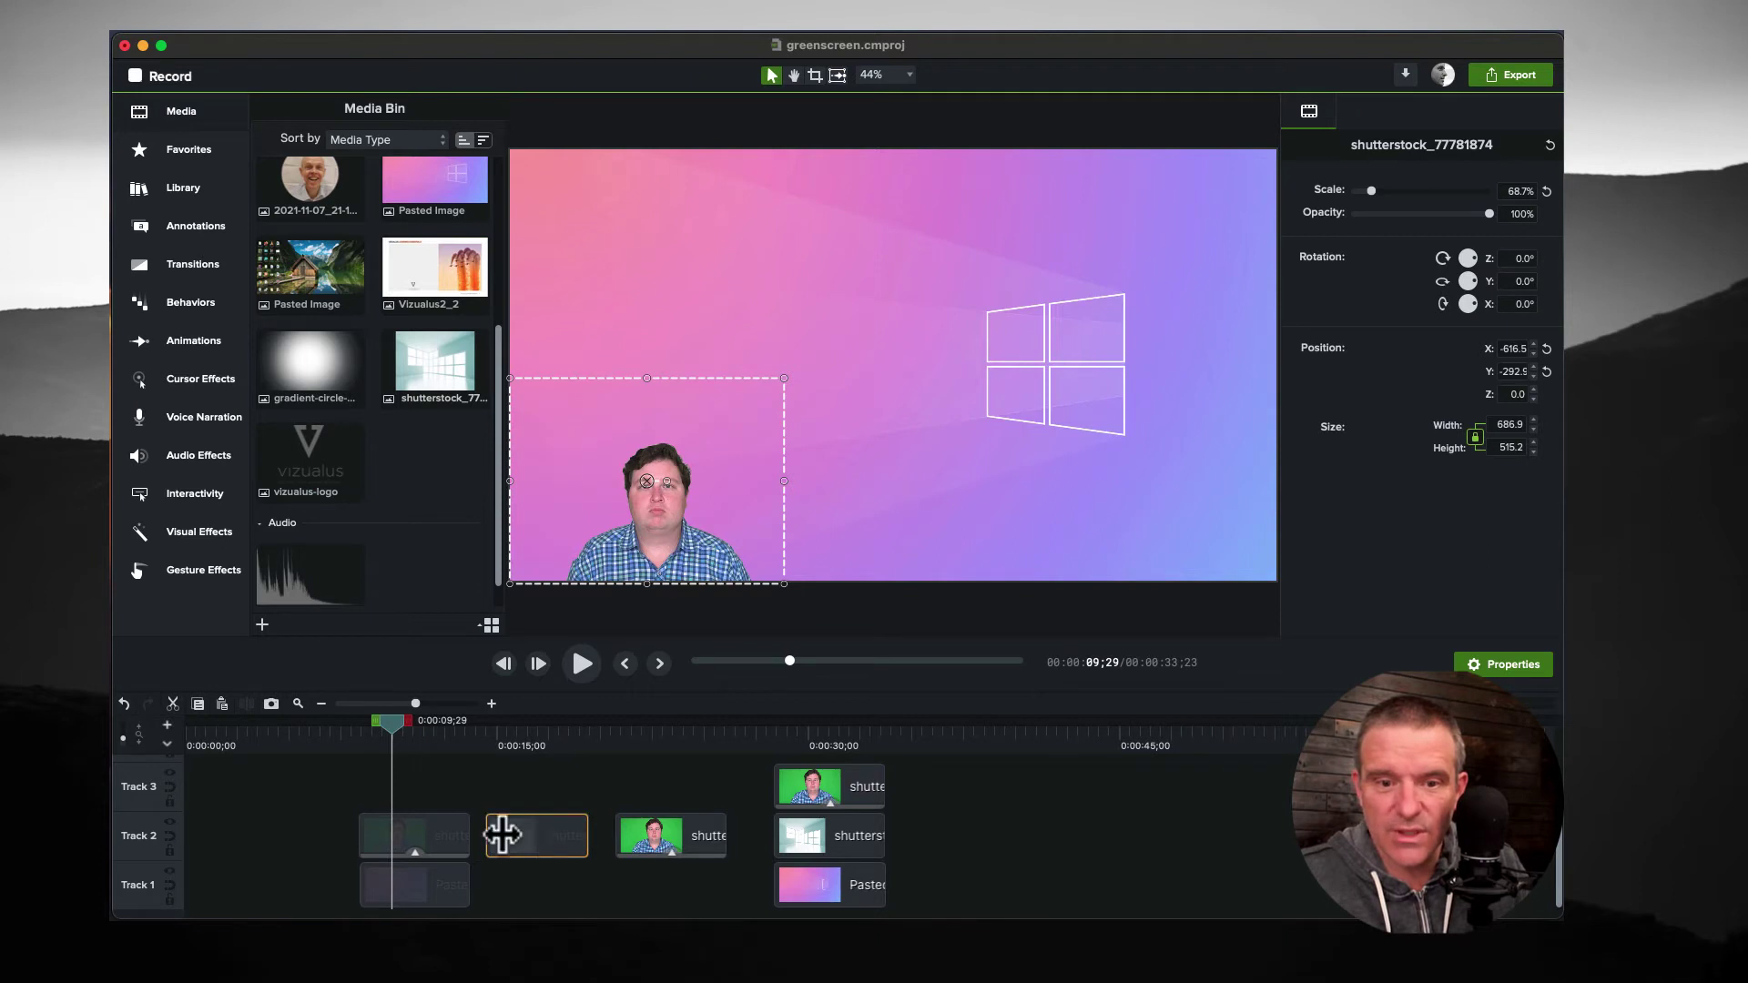
{"action": "left_click_drag", "start_coordinate": [424, 834], "coordinate": [424, 796]}
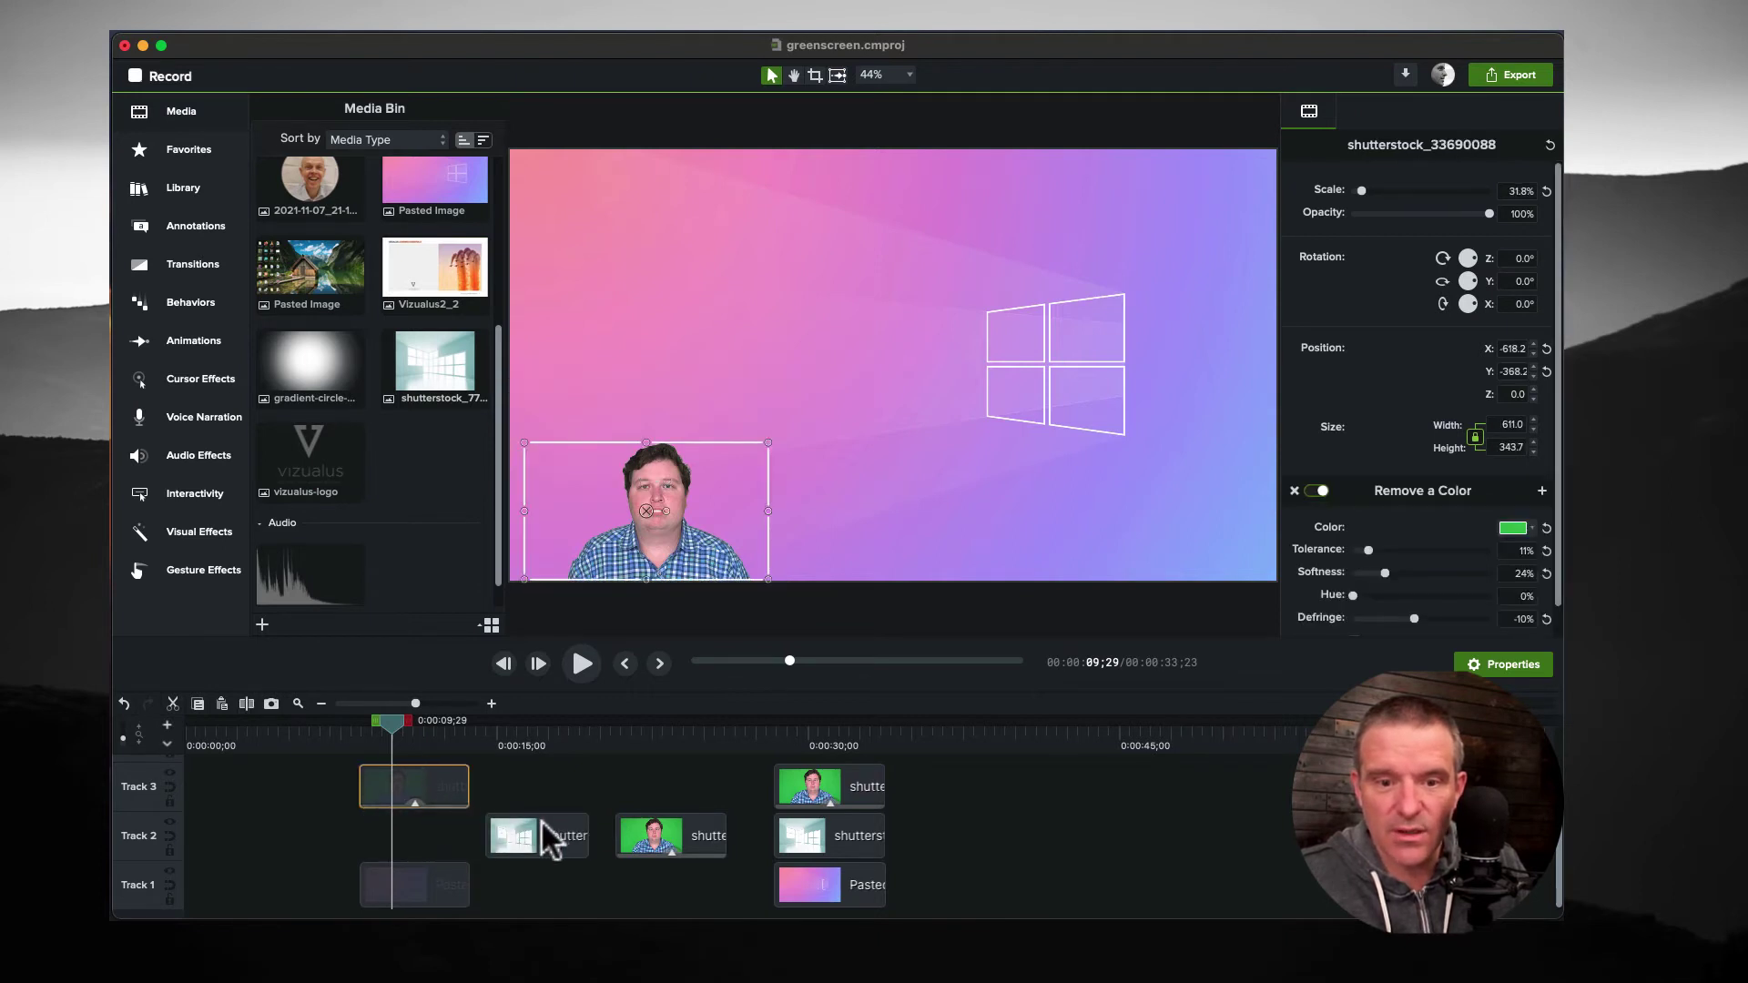
{"action": "left_click_drag", "start_coordinate": [547, 833], "coordinate": [428, 824]}
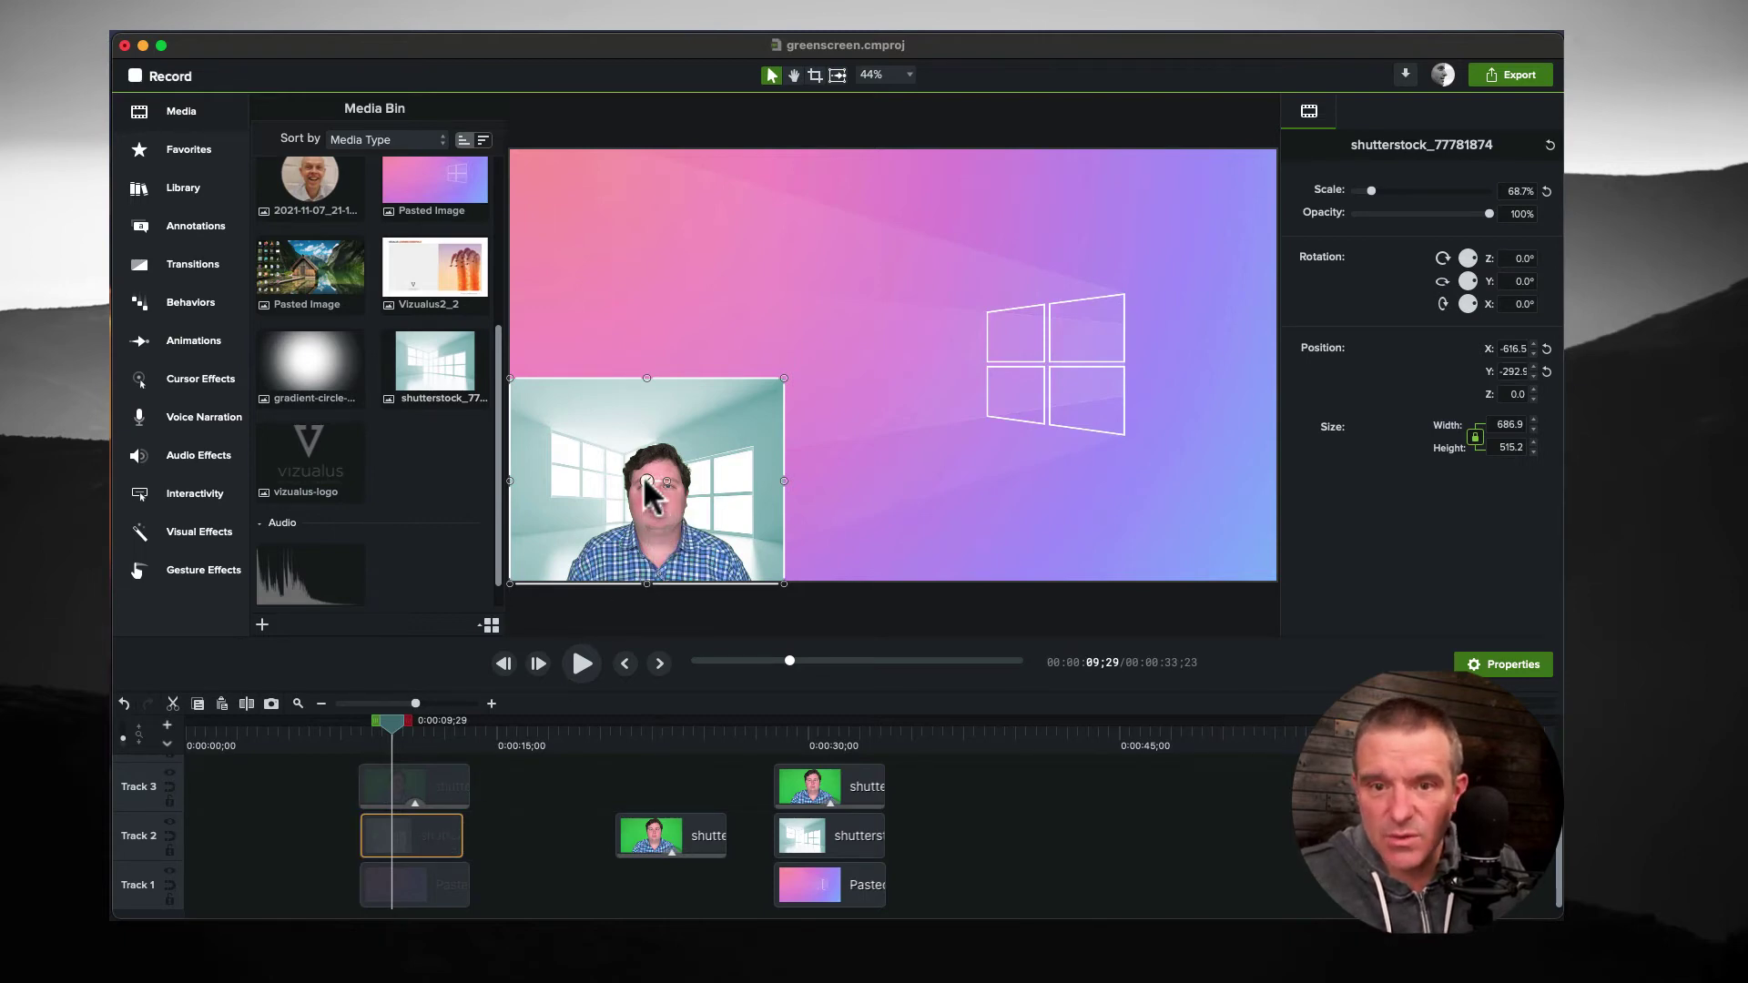
{"action": "left_click_drag", "start_coordinate": [643, 475], "coordinate": [653, 508]}
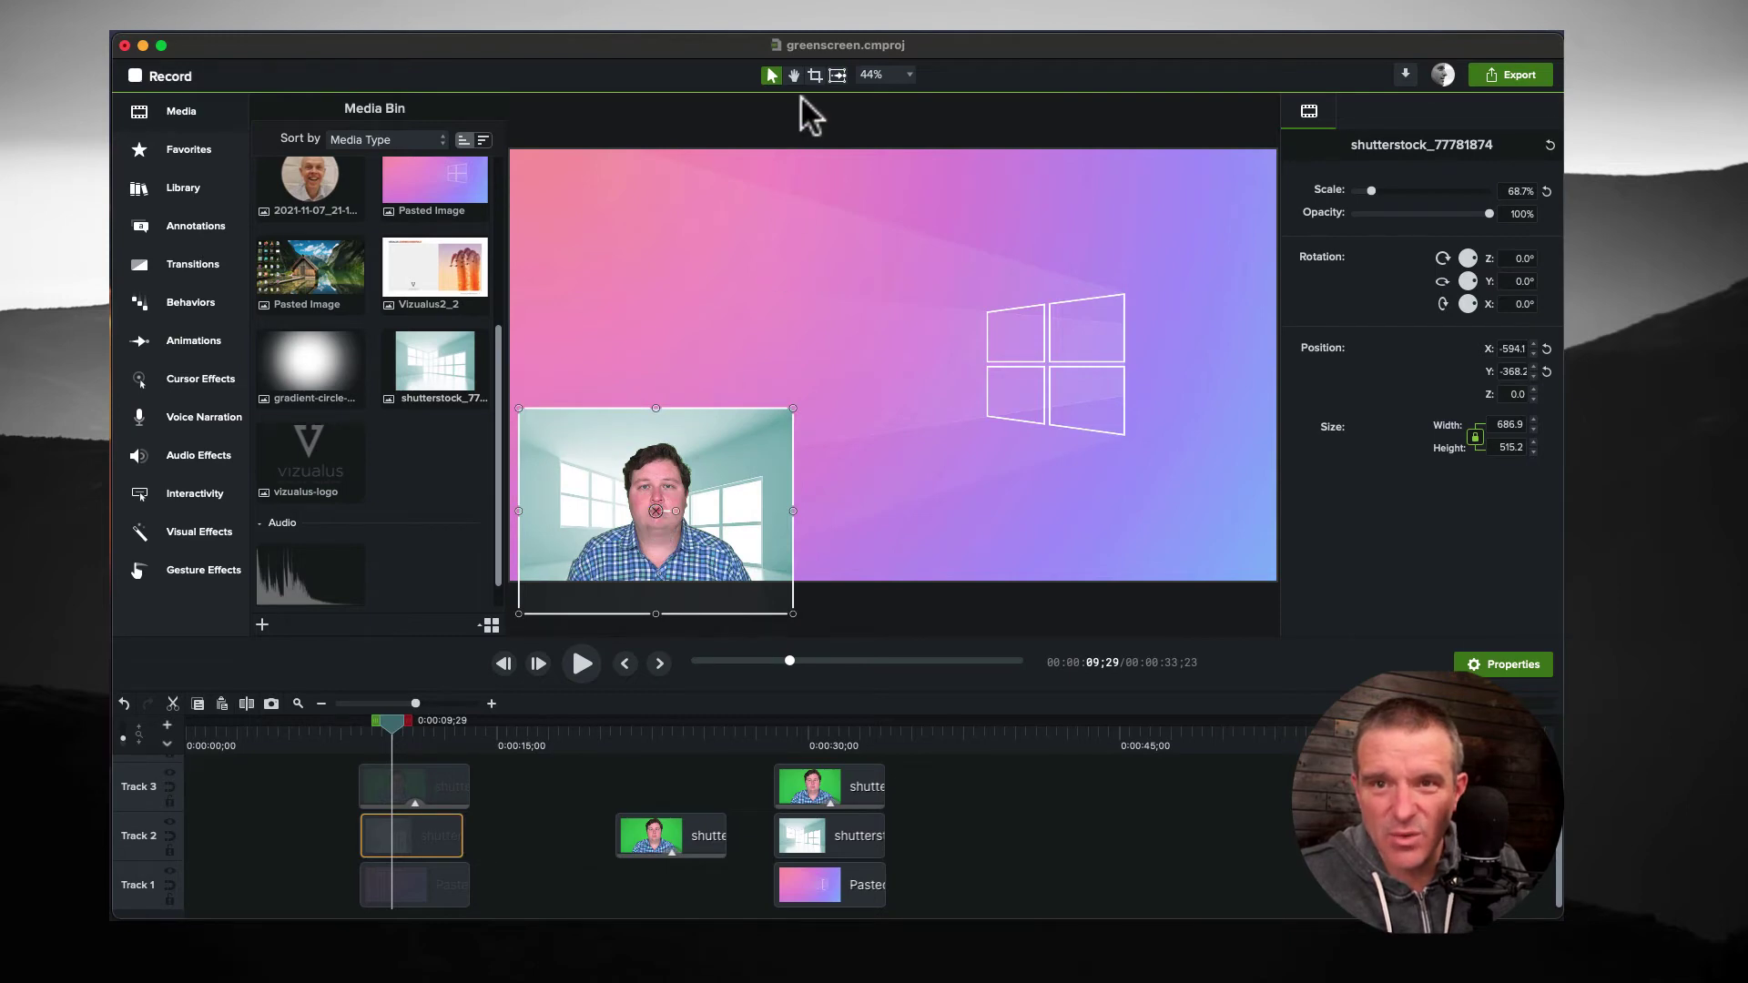
- Crop the top and left edges of the room-image inset, then reselect the Track 3 presenter
{"action": "left_click", "coordinate": [814, 76]}
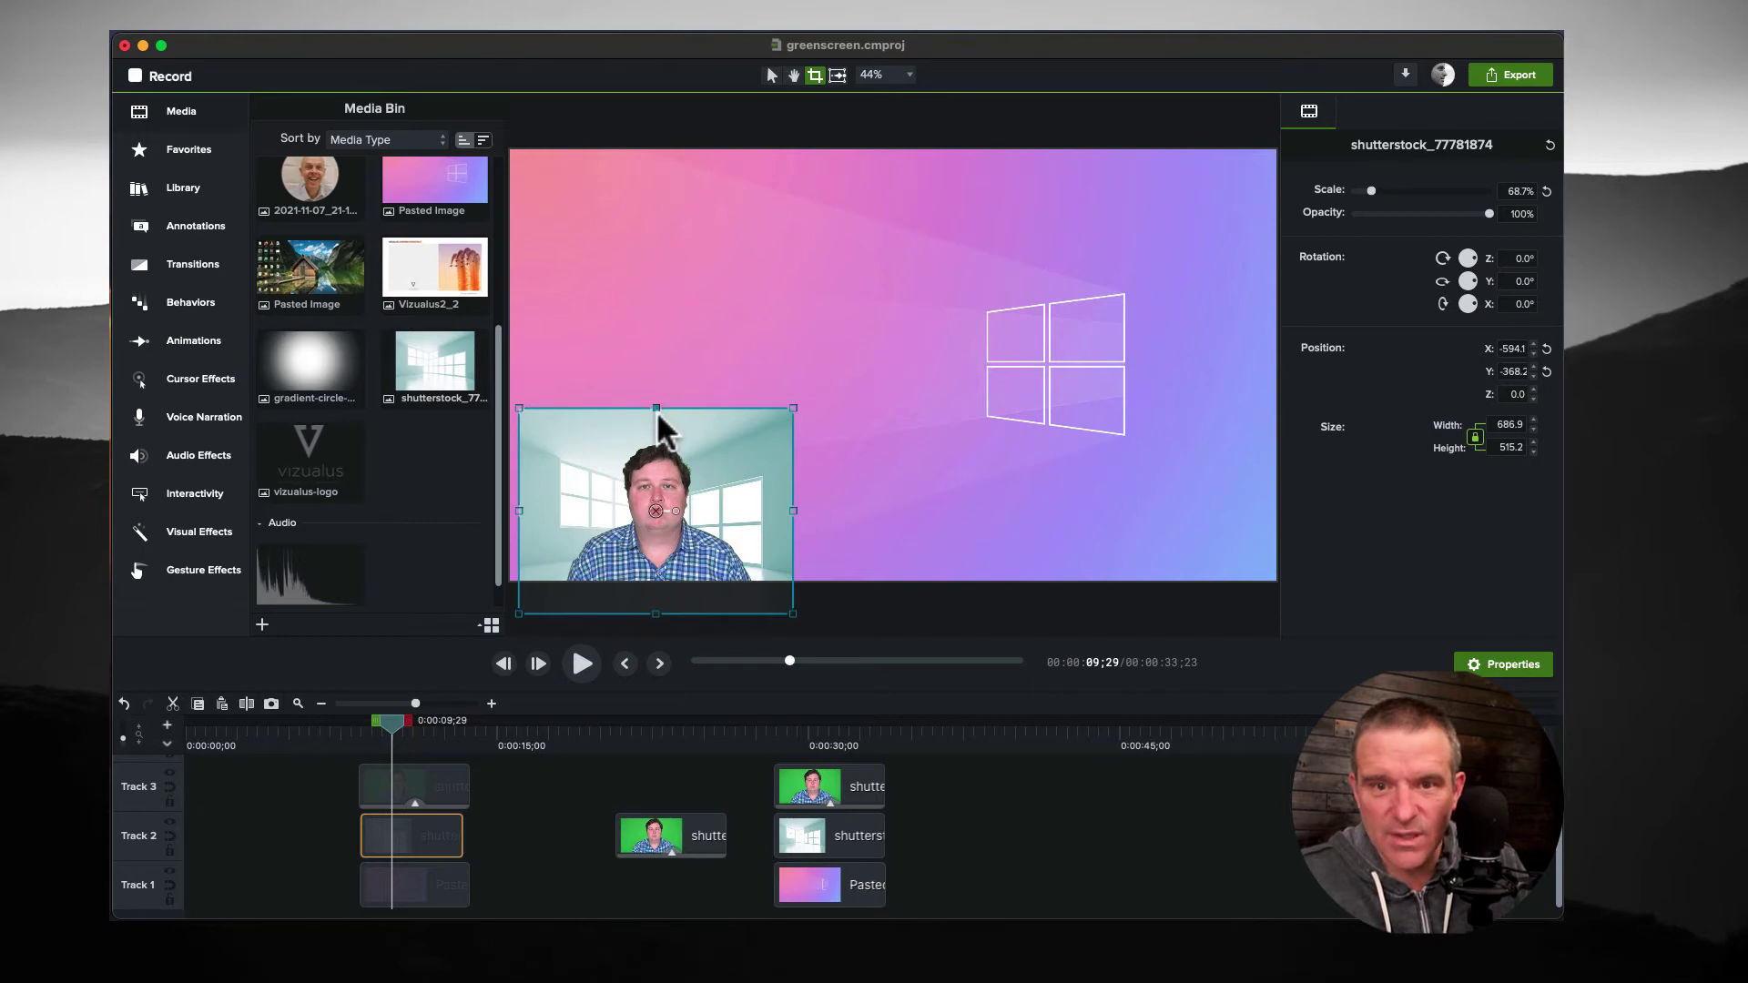
{"action": "left_click_drag", "start_coordinate": [657, 412], "coordinate": [657, 414]}
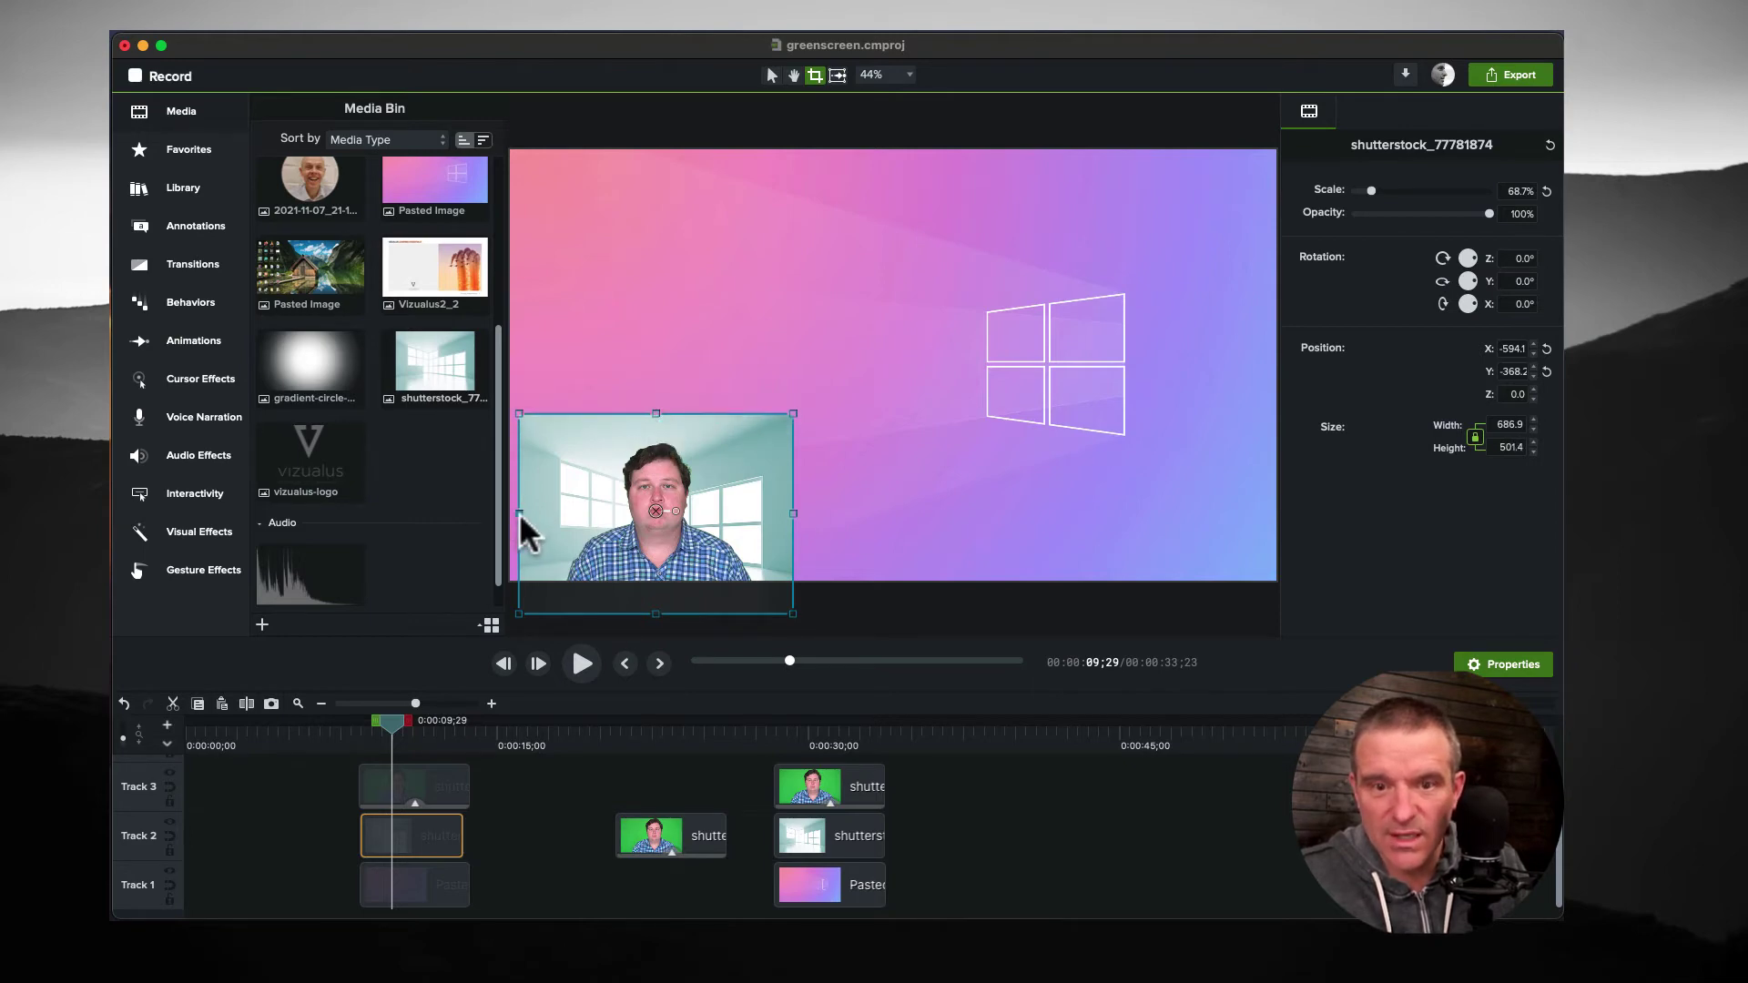
{"action": "left_click_drag", "start_coordinate": [520, 513], "coordinate": [546, 511]}
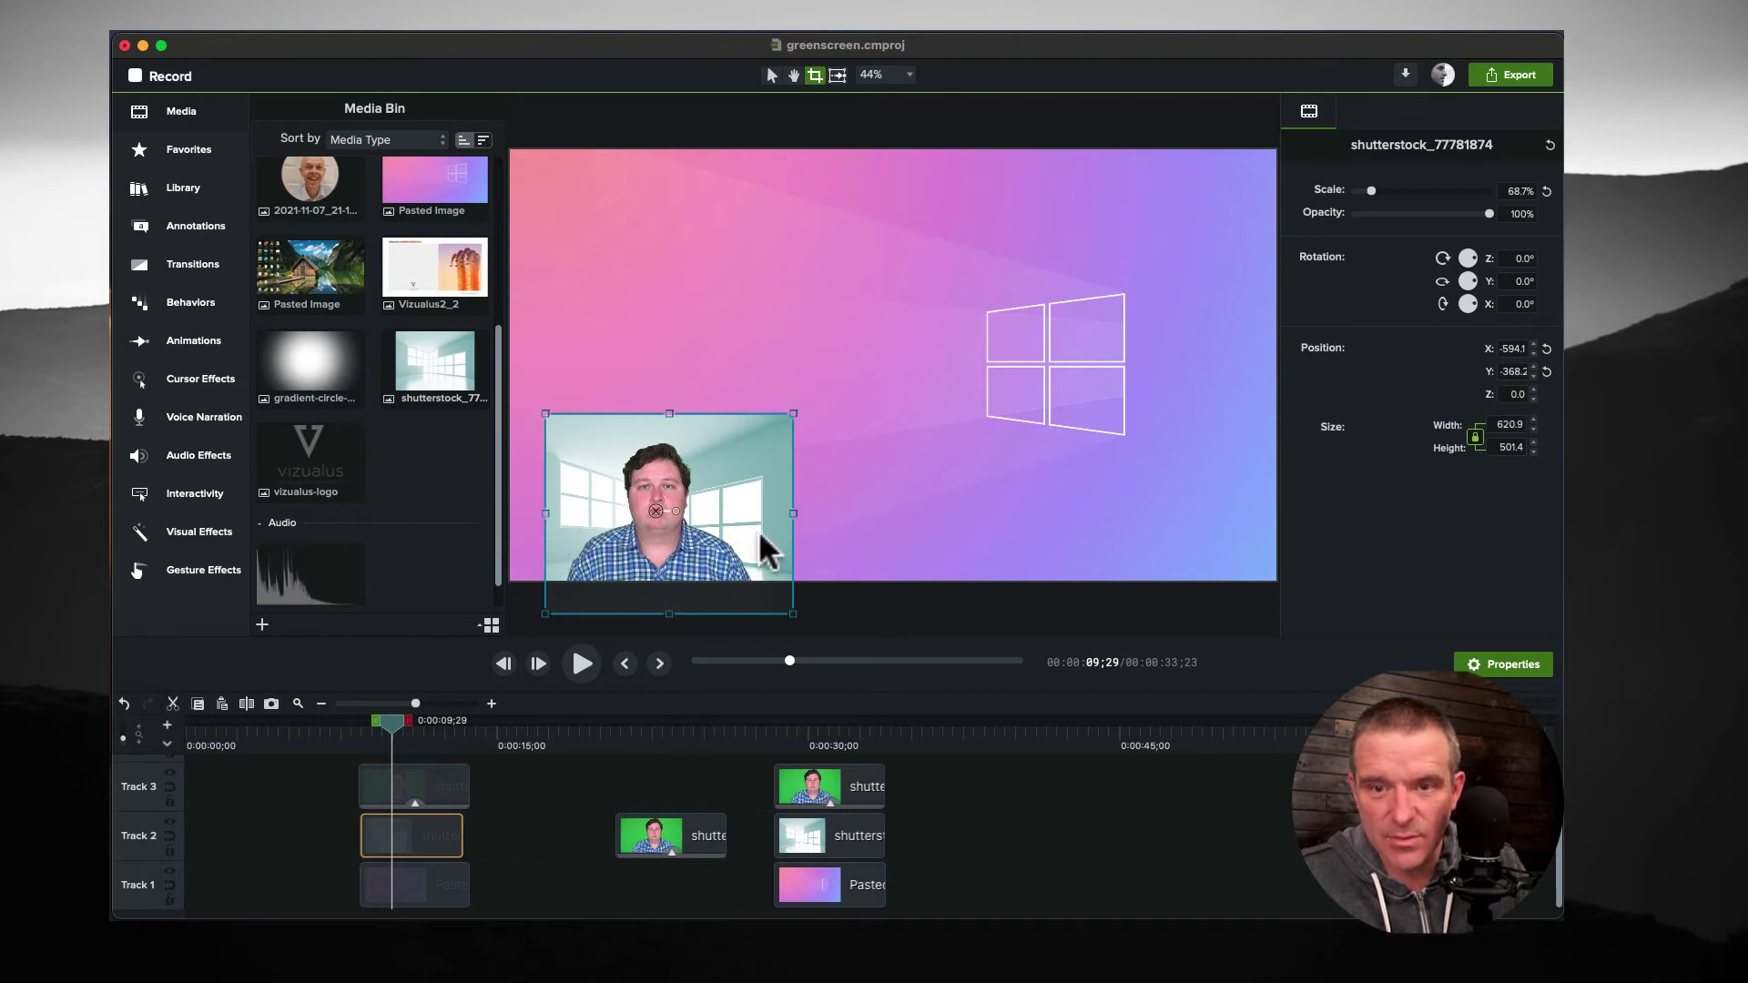
{"action": "left_click", "coordinate": [792, 515]}
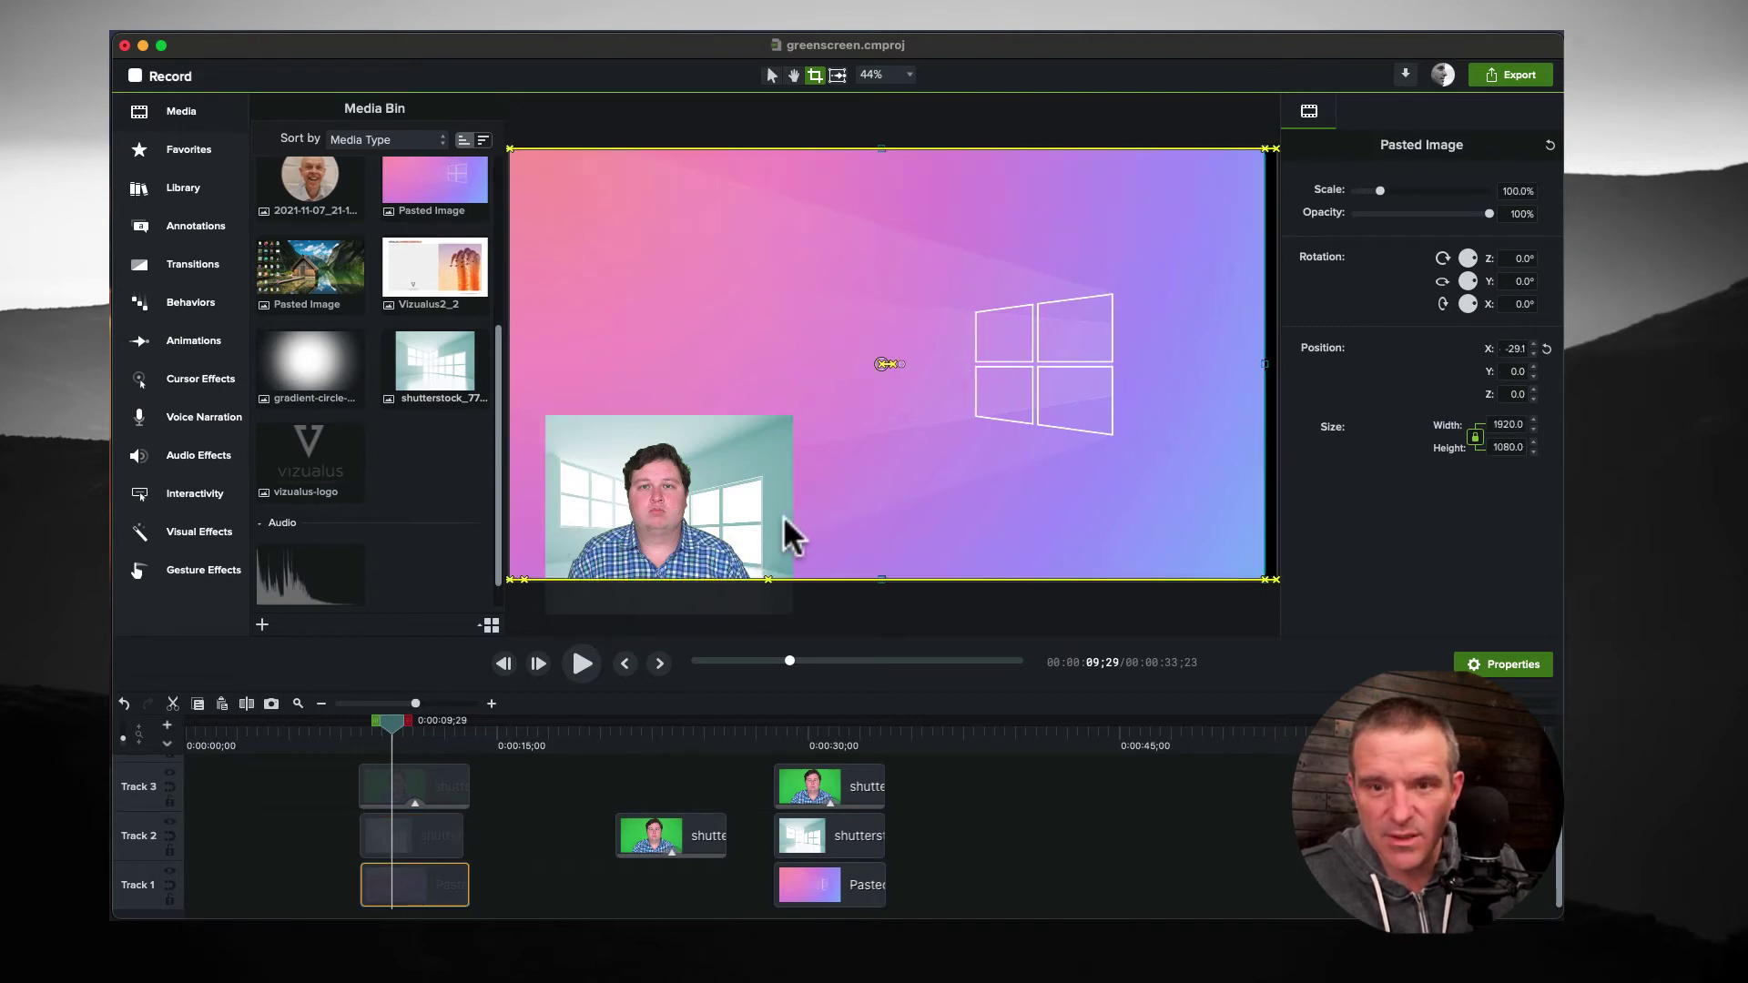
{"action": "left_click", "coordinate": [690, 518]}
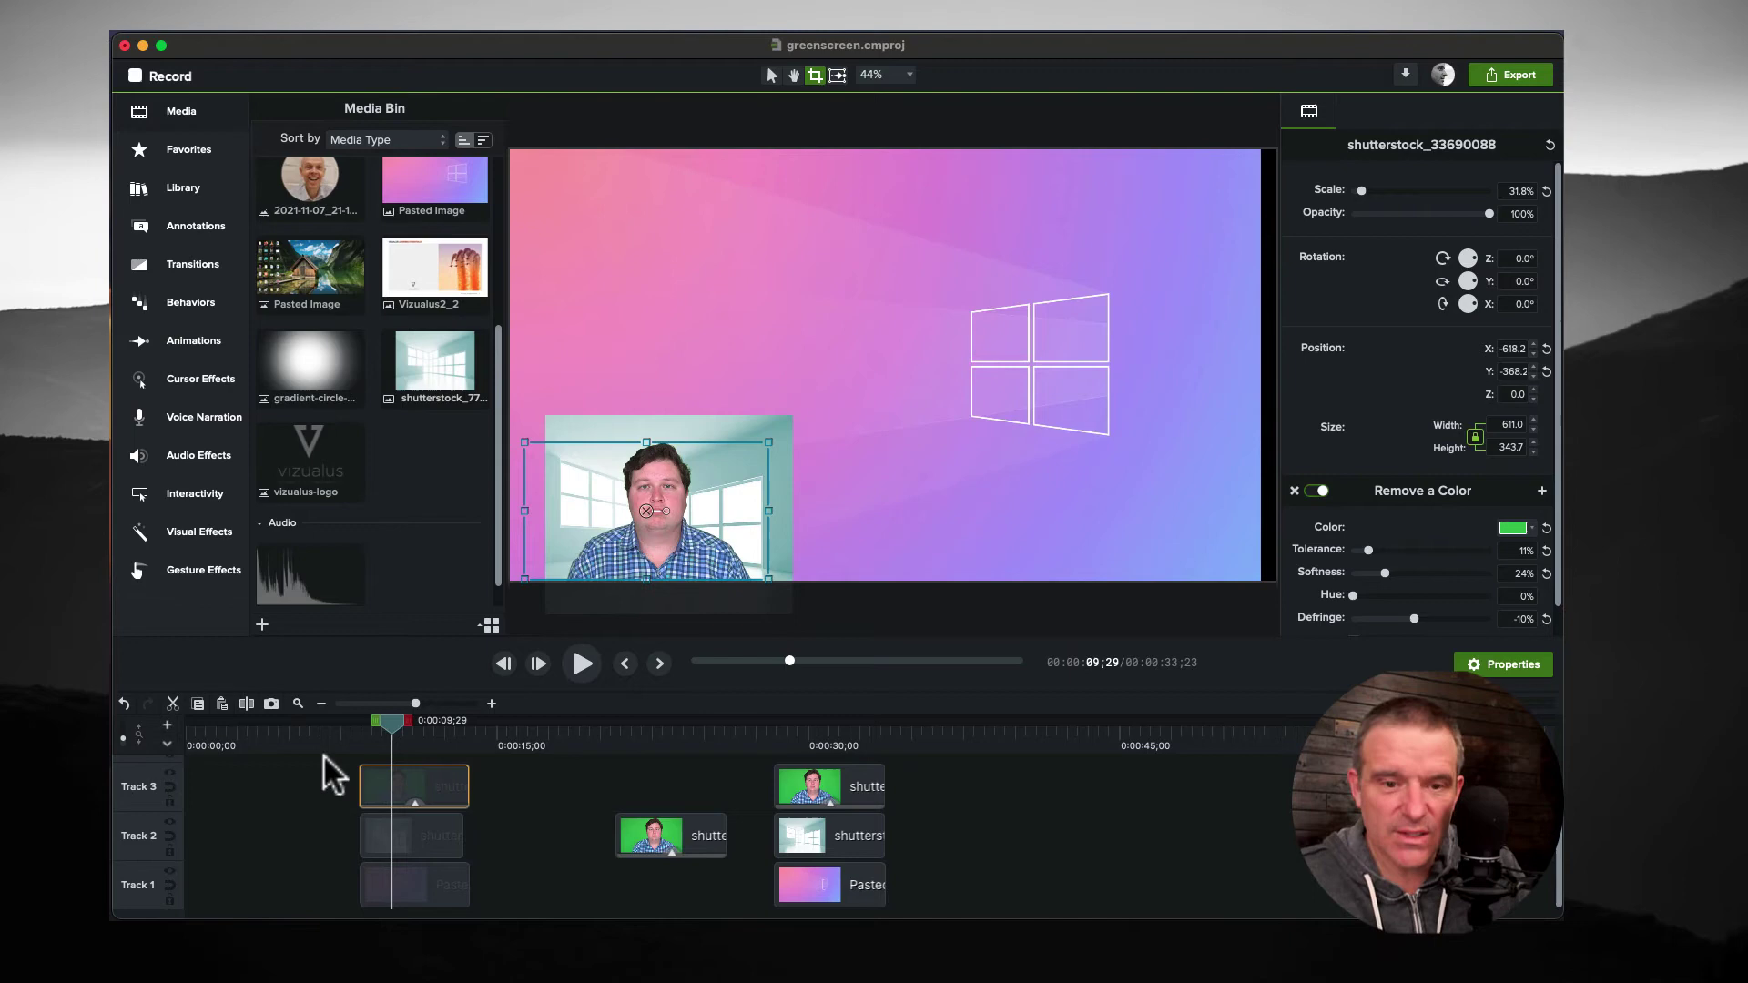
{"action": "left_click", "coordinate": [475, 781]}
{"action": "left_click", "coordinate": [412, 785]}
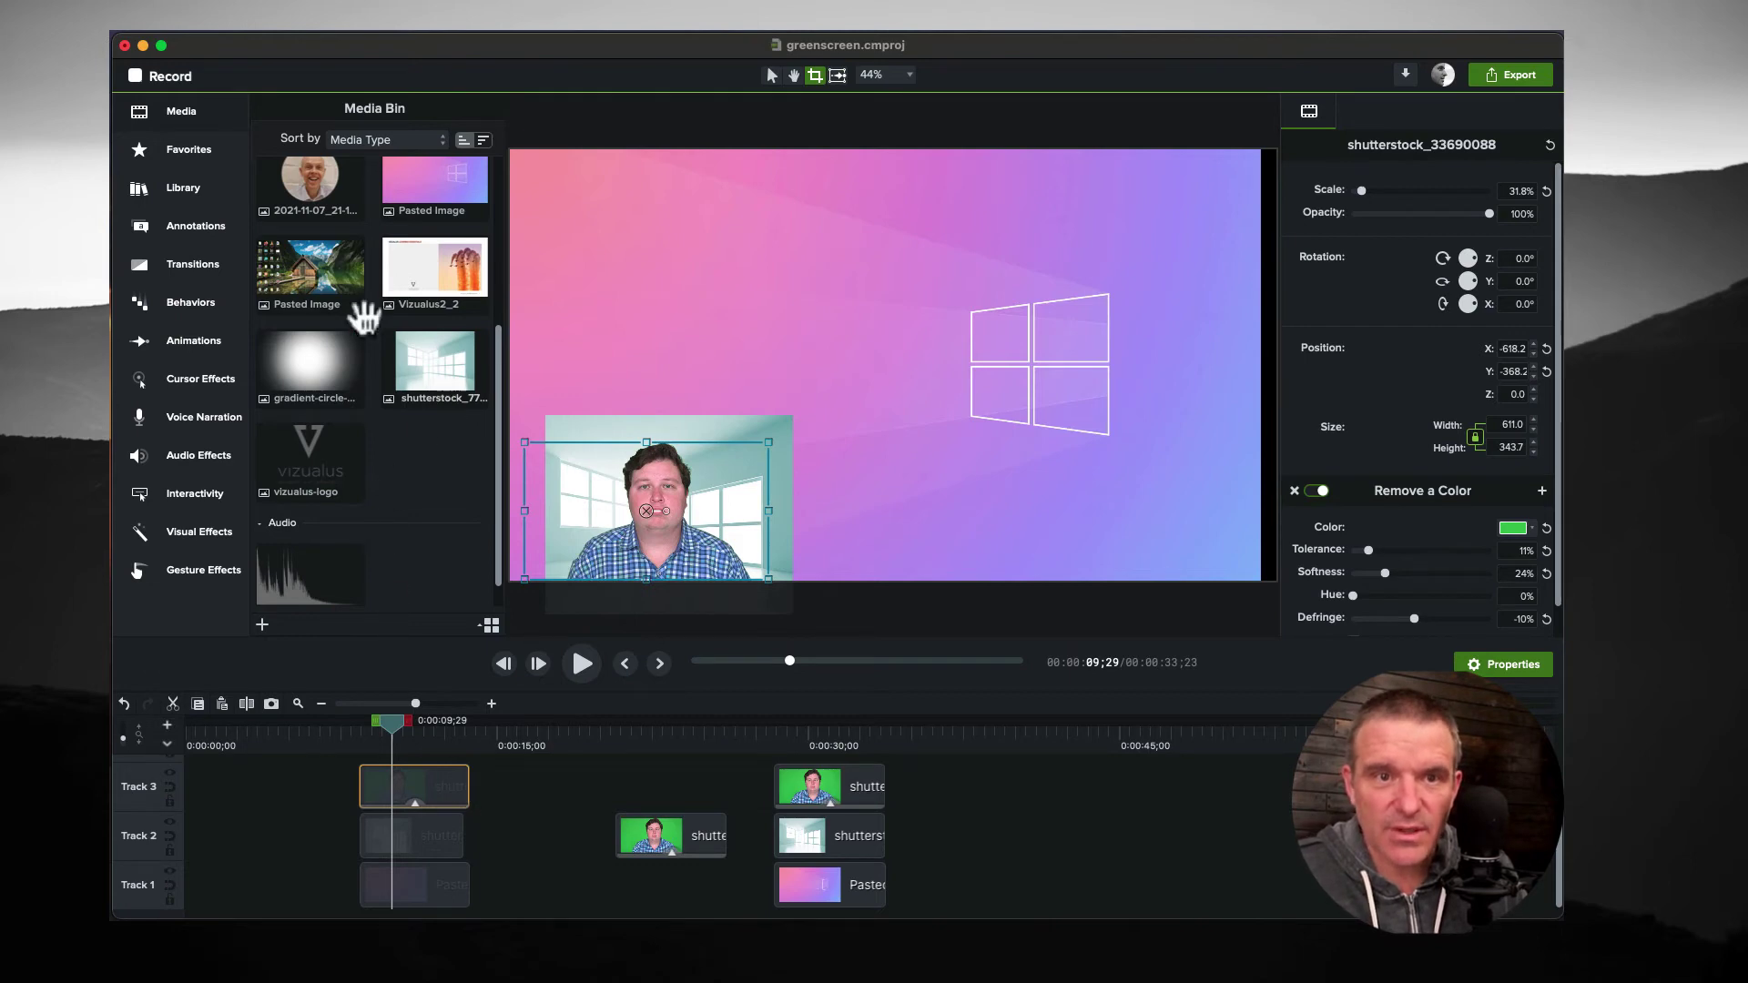
{"action": "scroll", "coordinate": [441, 501], "scroll_direction": "up", "scroll_amount": 5}
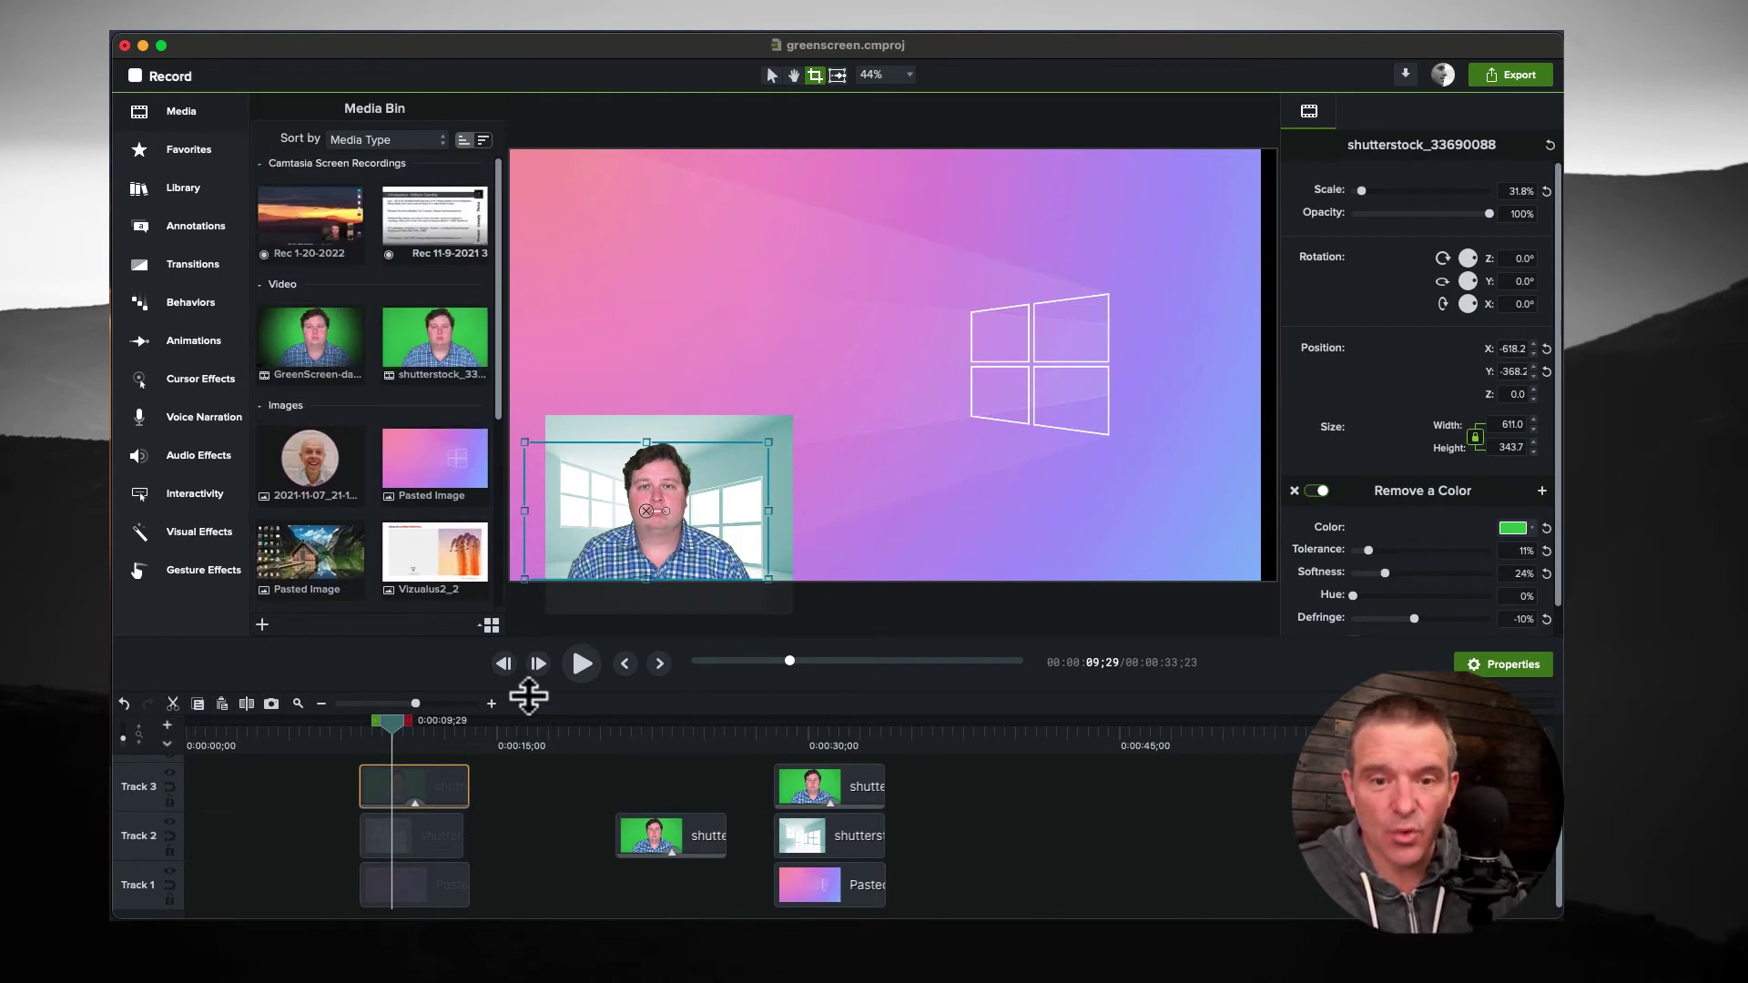
- Move the presenter clip past the 0:30 clips and turn off its Remove a Color effect
{"action": "left_click_drag", "start_coordinate": [656, 839], "coordinate": [940, 844]}
{"action": "left_click", "coordinate": [948, 741]}
{"action": "left_click", "coordinate": [974, 729]}
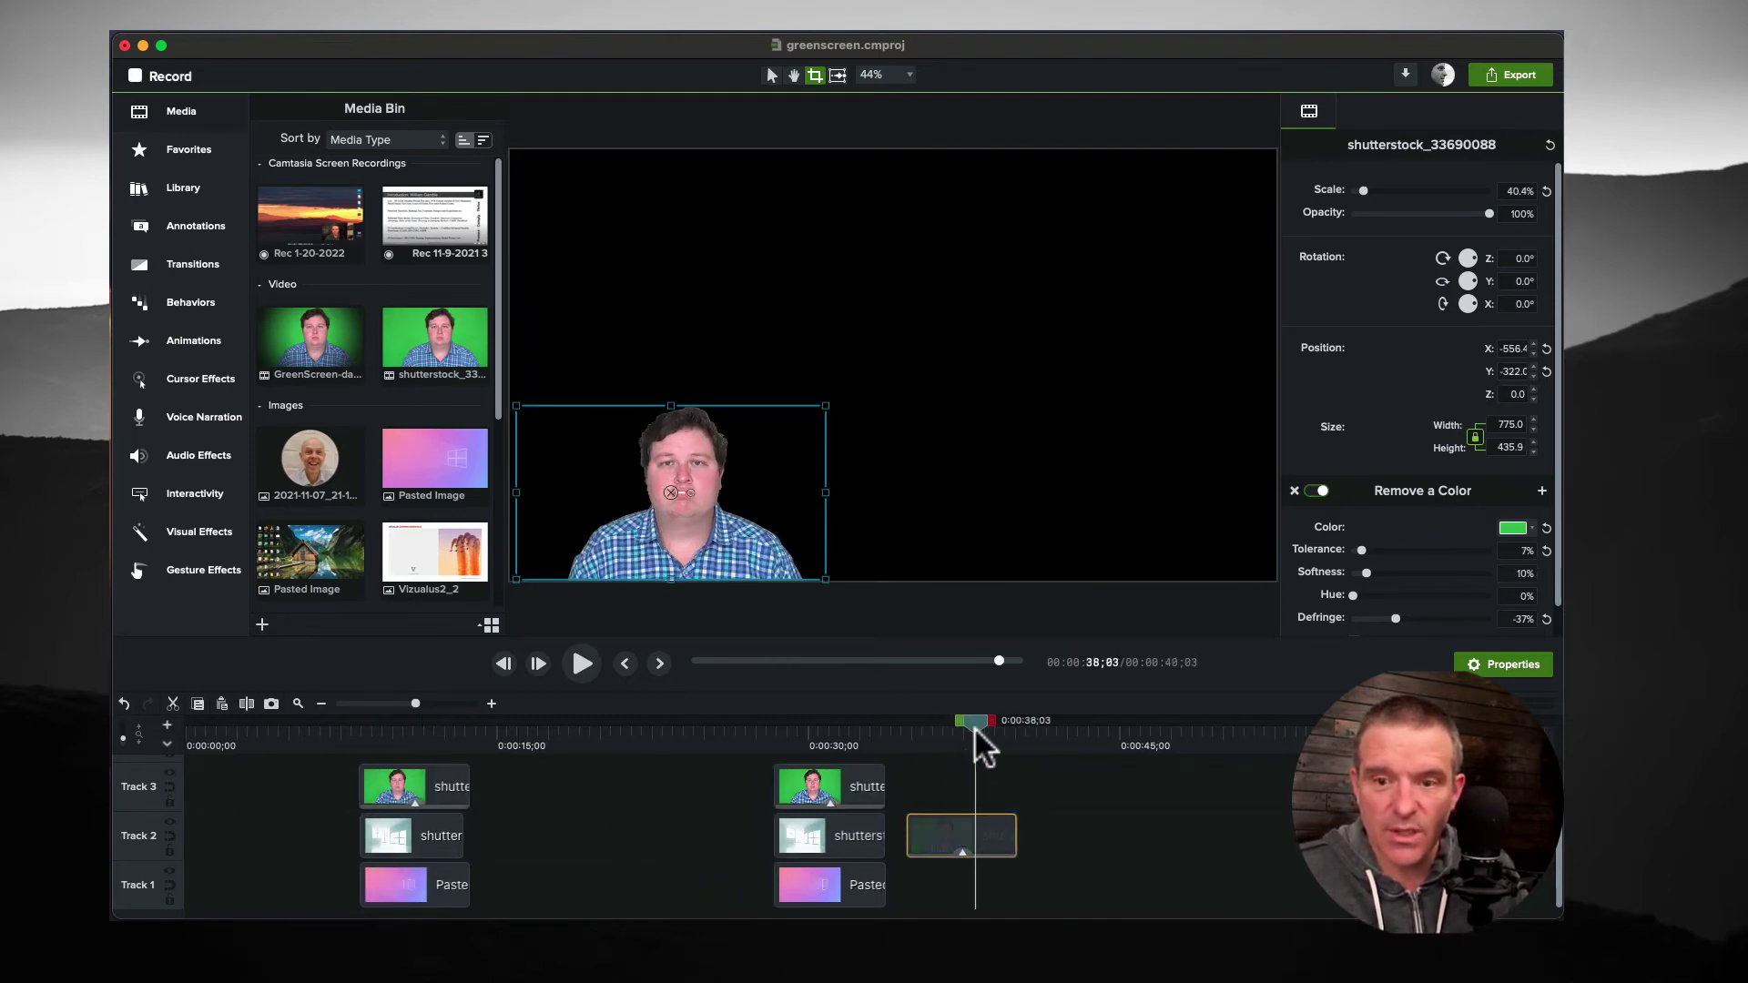
{"action": "left_click", "coordinate": [1312, 492]}
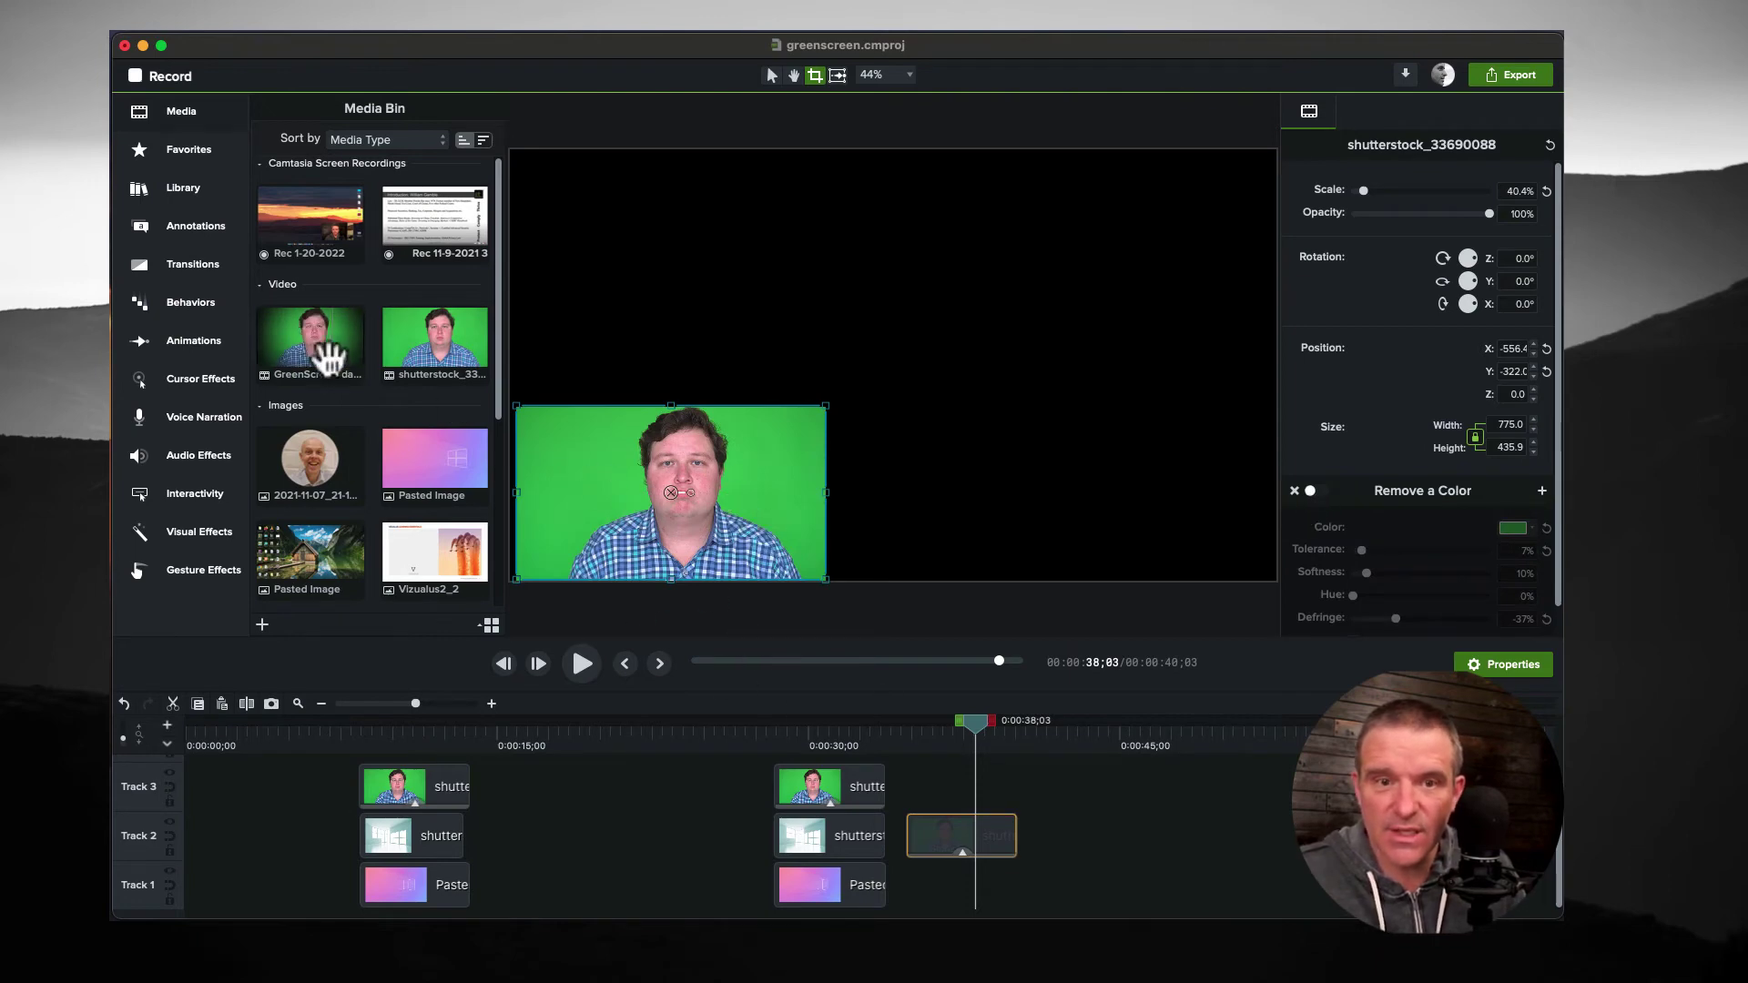
- Add shutterstock_33690088 from the Media Bin onto Track 2 near 0:44
{"action": "left_click_drag", "start_coordinate": [441, 351], "coordinate": [1058, 836]}
{"action": "left_click", "coordinate": [1058, 836]}
{"action": "left_click", "coordinate": [1108, 728]}
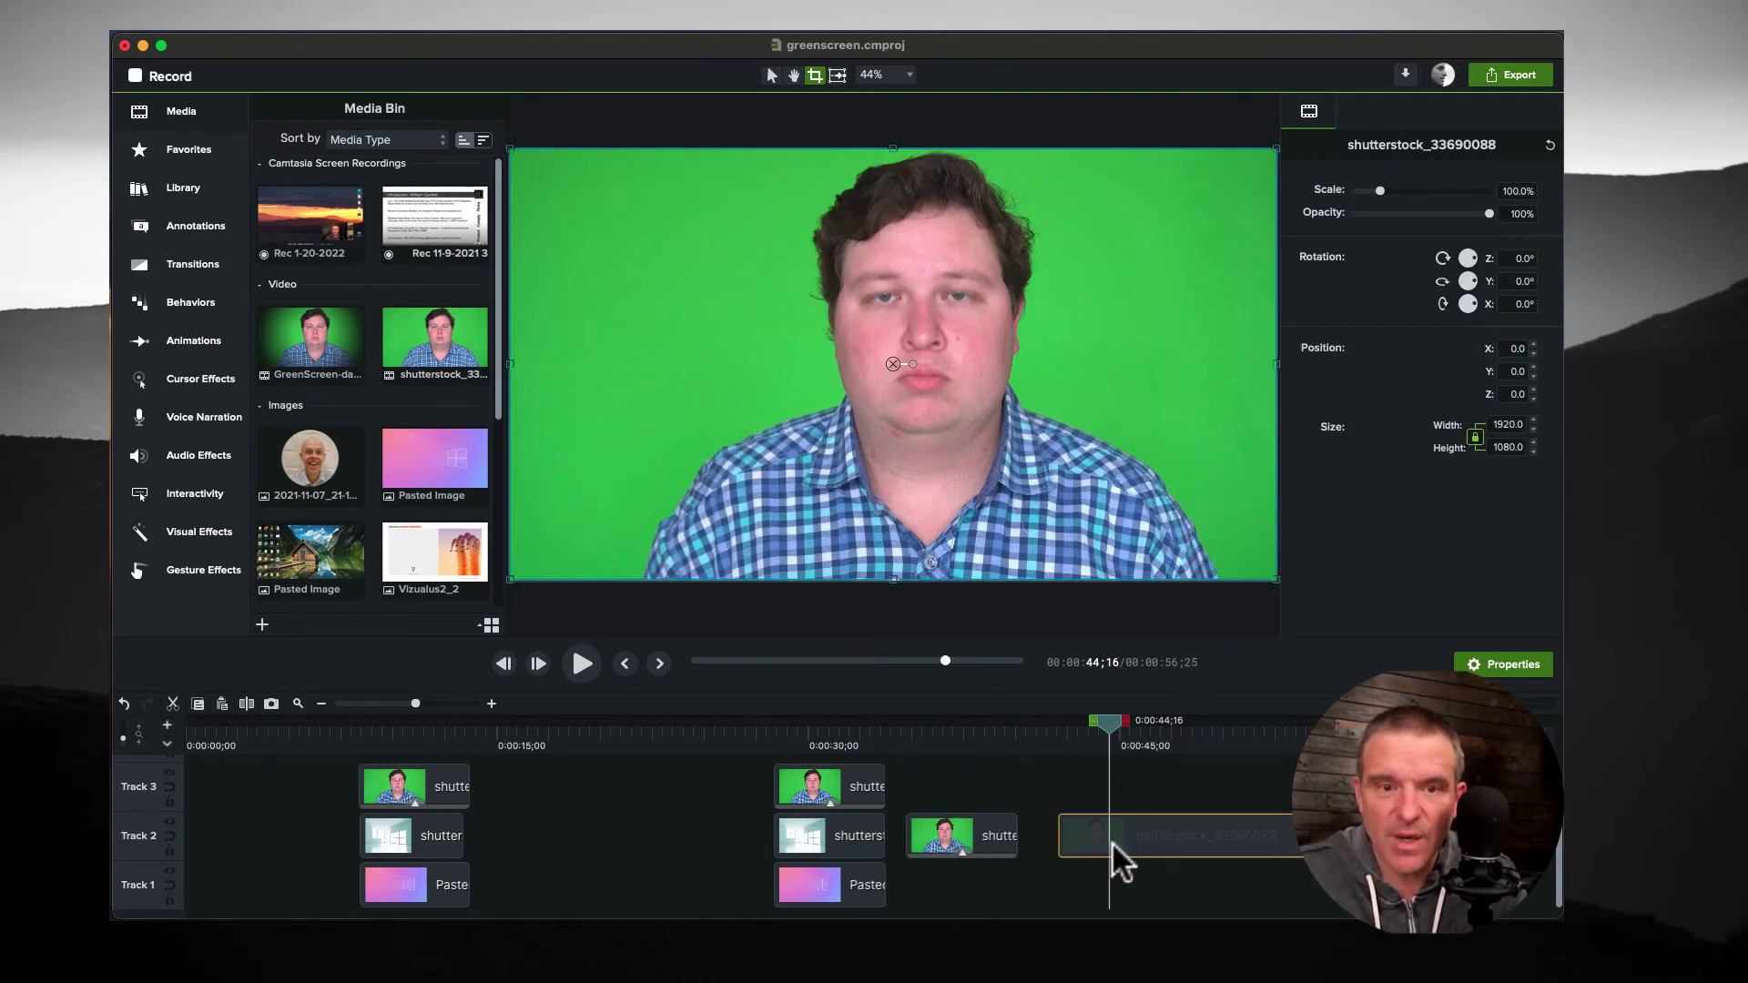
- Replace the faded Track 2 clip with GreenScreen-darkedge and apply Remove a Color to it
{"action": "key", "text": "Delete"}
{"action": "left_click_drag", "start_coordinate": [319, 329], "coordinate": [1073, 810]}
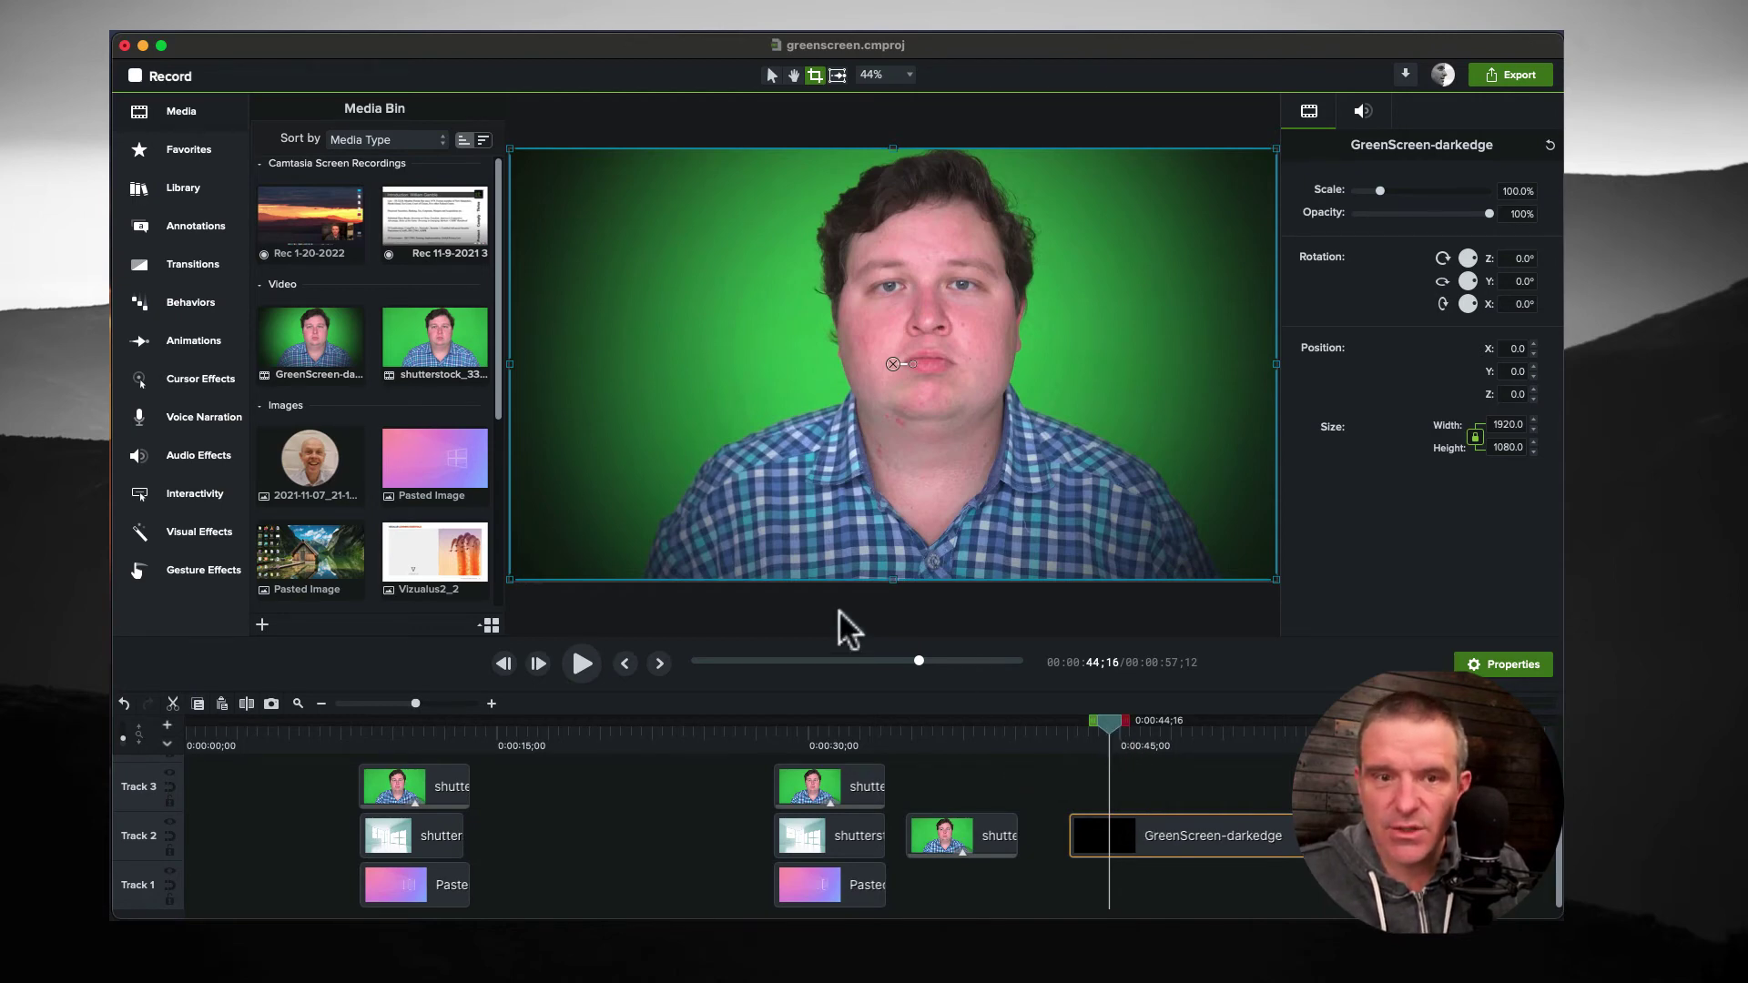
{"action": "left_click", "coordinate": [208, 533]}
{"action": "left_click", "coordinate": [414, 341]}
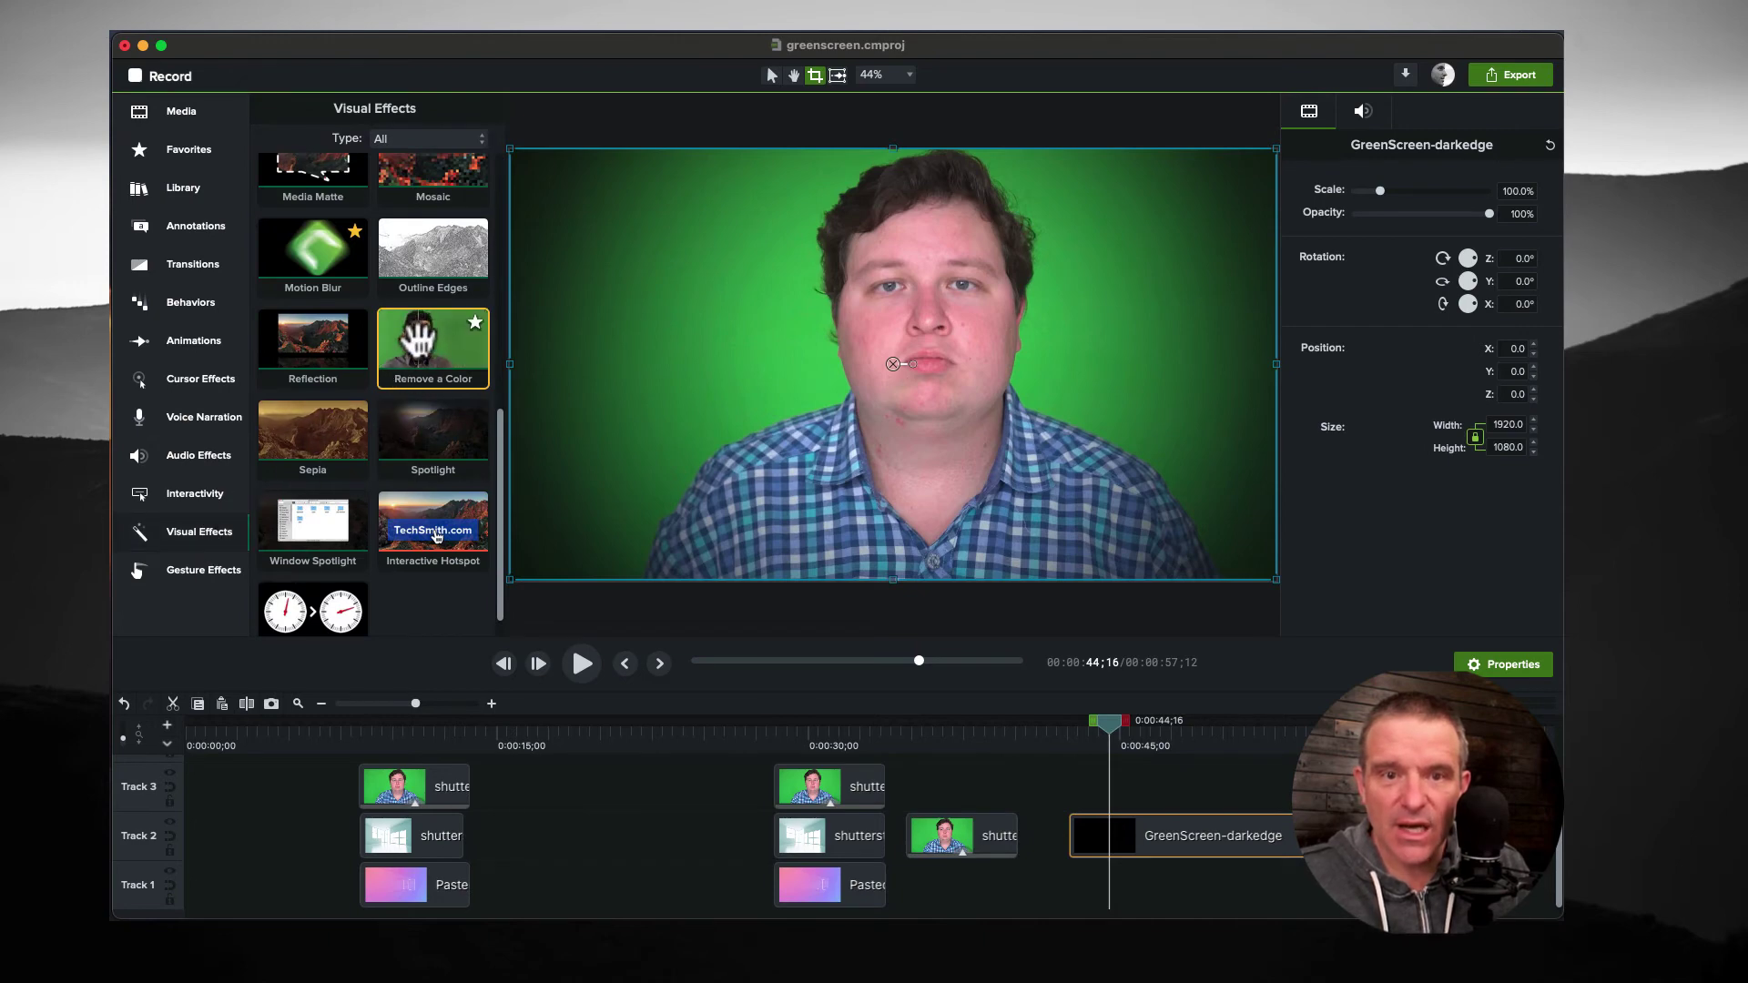
{"action": "left_click_drag", "start_coordinate": [419, 344], "coordinate": [1198, 858]}
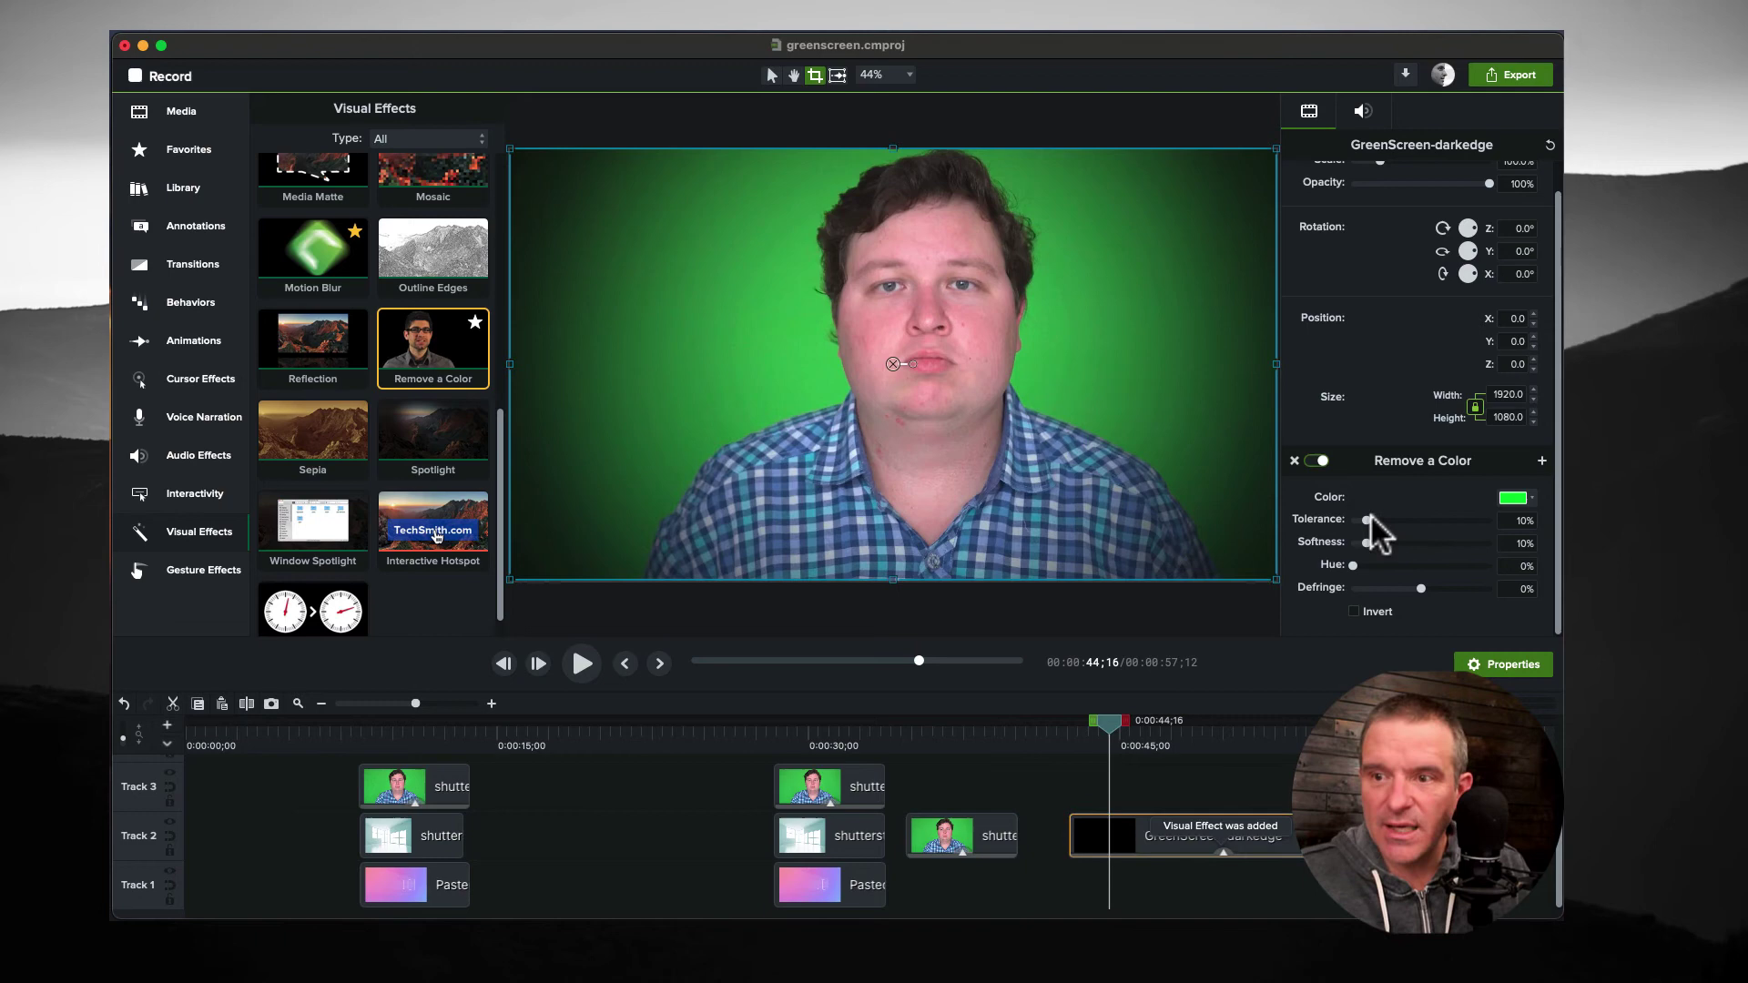
- Sample the green background as the removed colour and set Tolerance to 21%
{"action": "left_click", "coordinate": [1512, 498]}
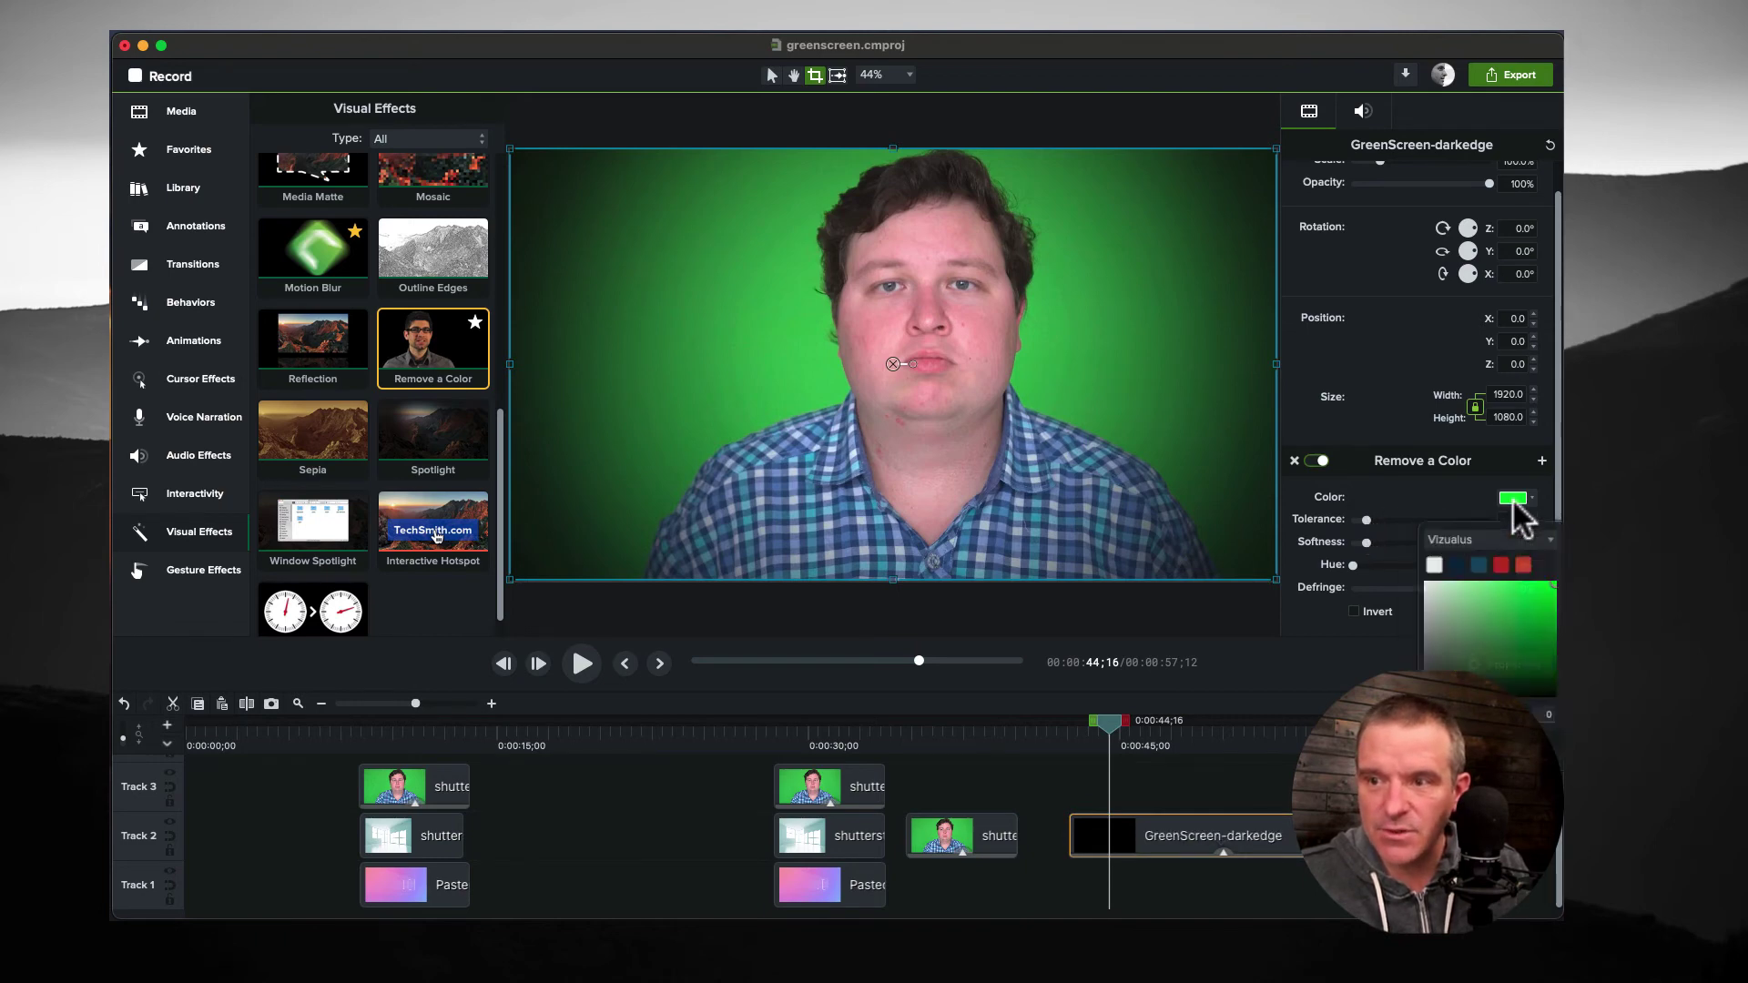
{"action": "left_click", "coordinate": [1529, 519]}
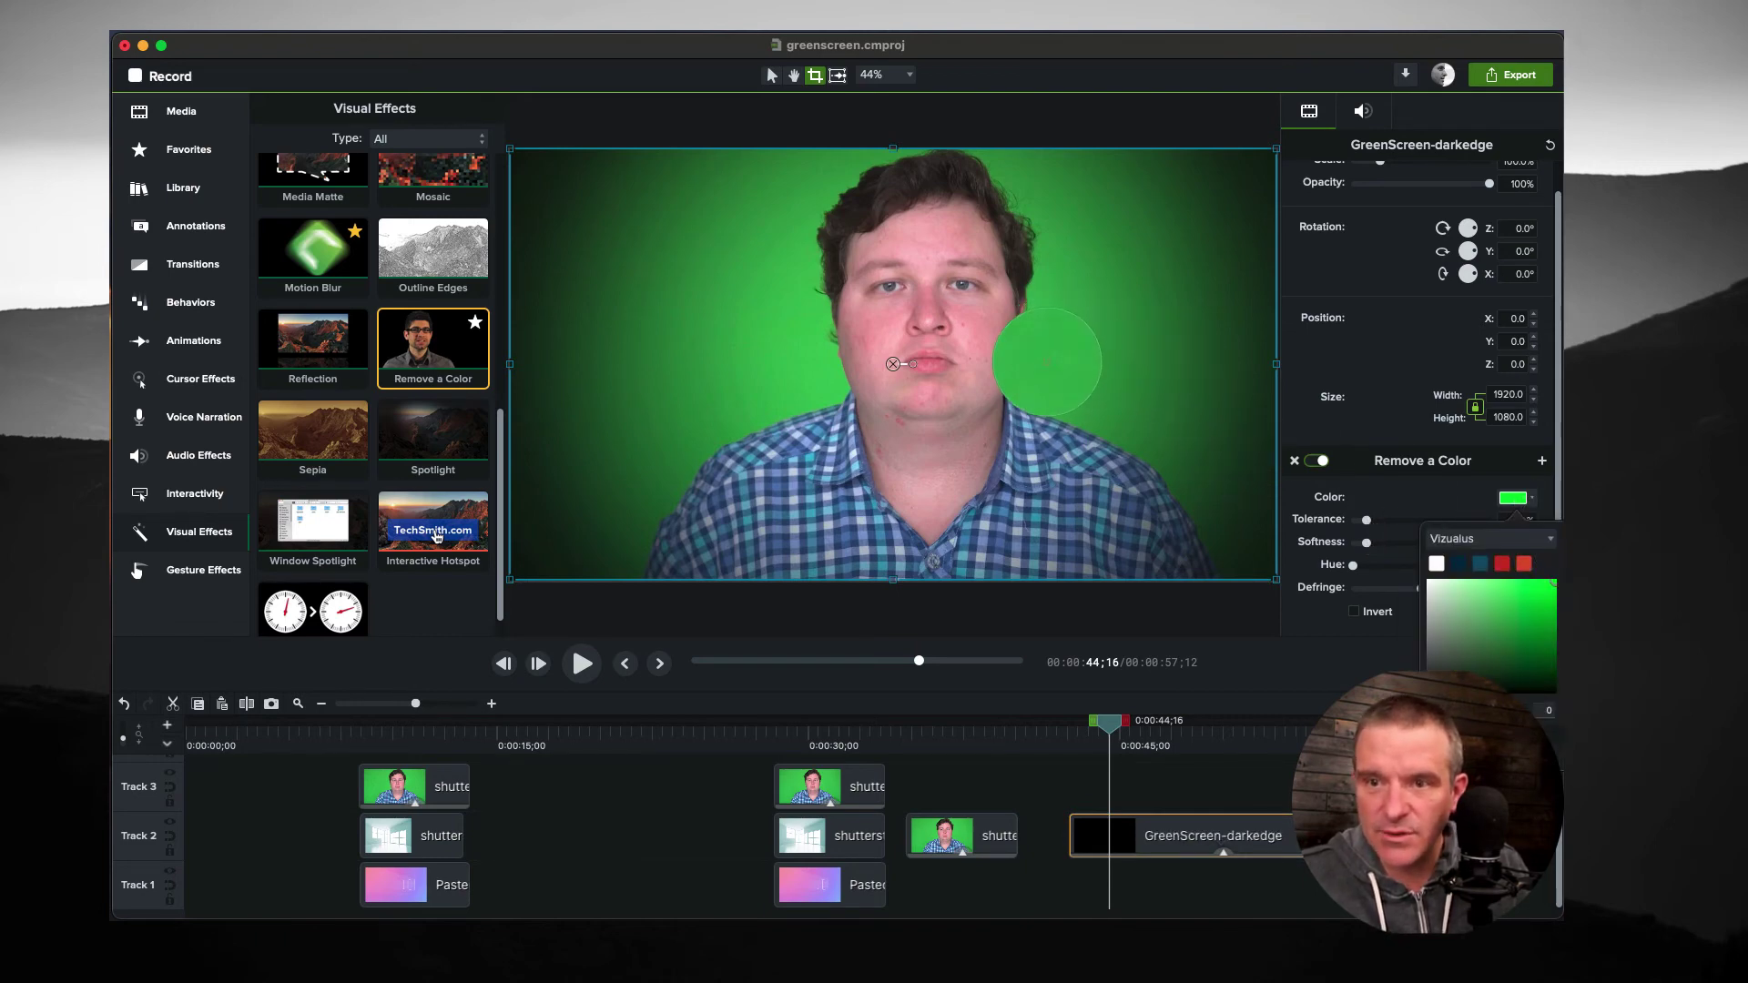
{"action": "left_click", "coordinate": [1026, 373]}
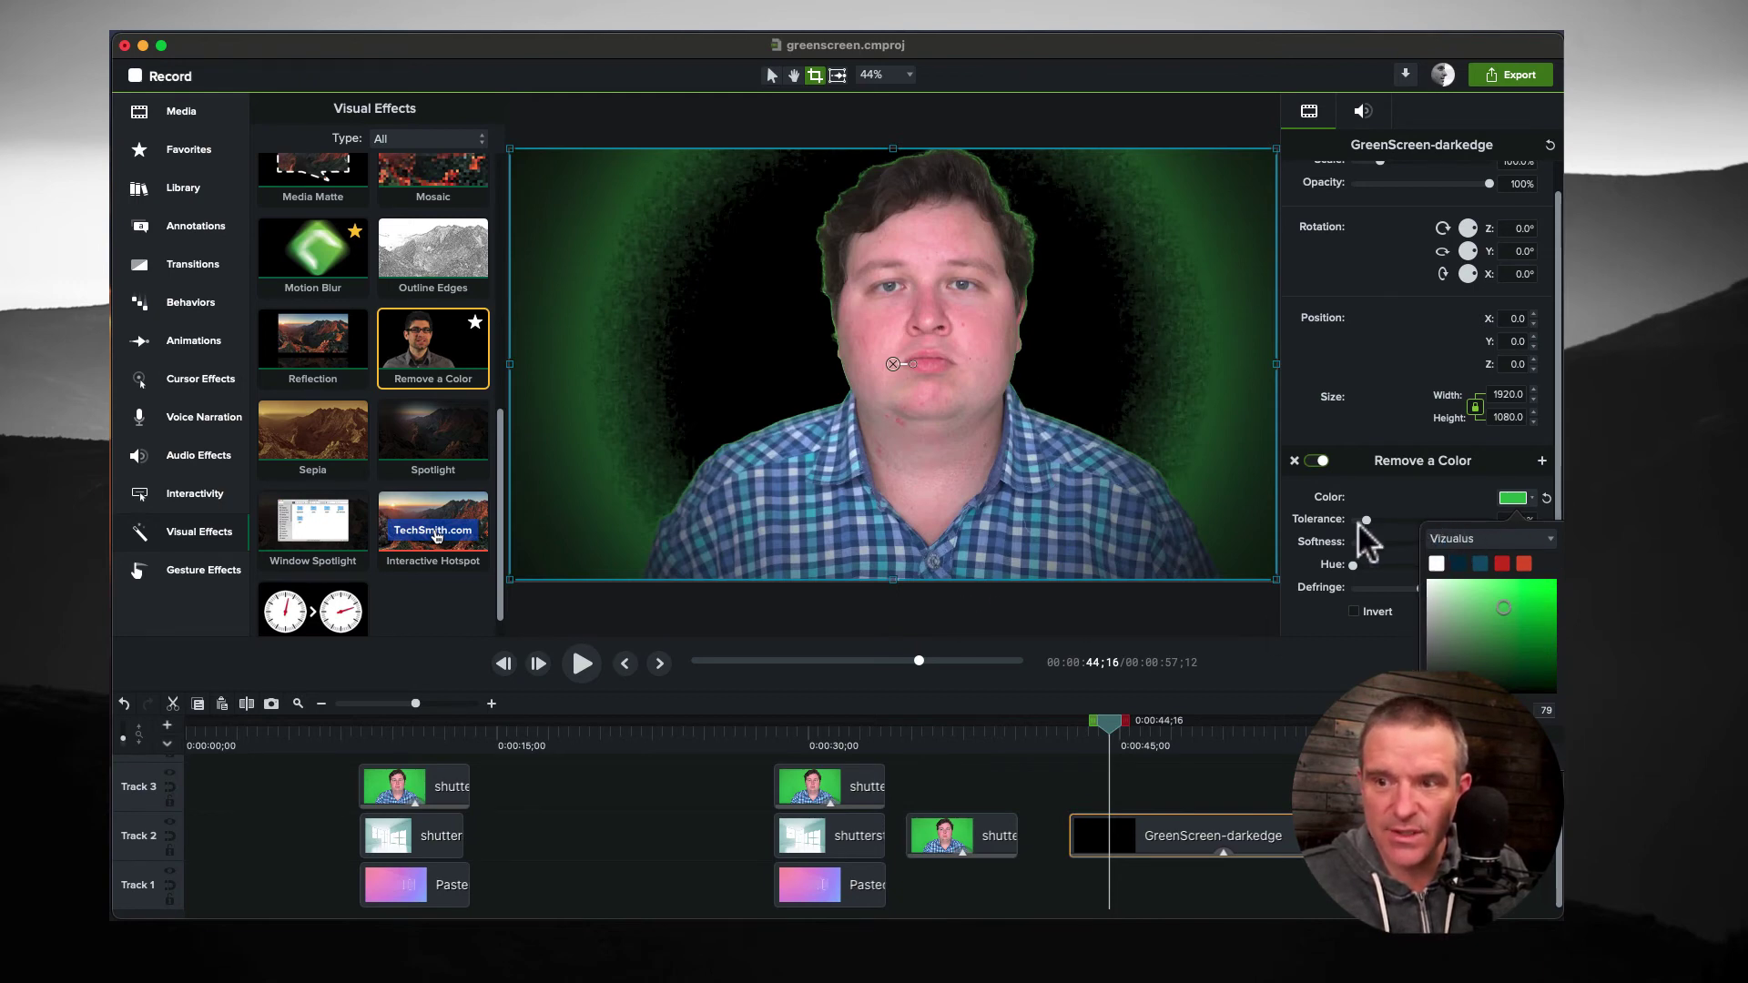
{"action": "left_click_drag", "start_coordinate": [1364, 517], "coordinate": [1379, 517]}
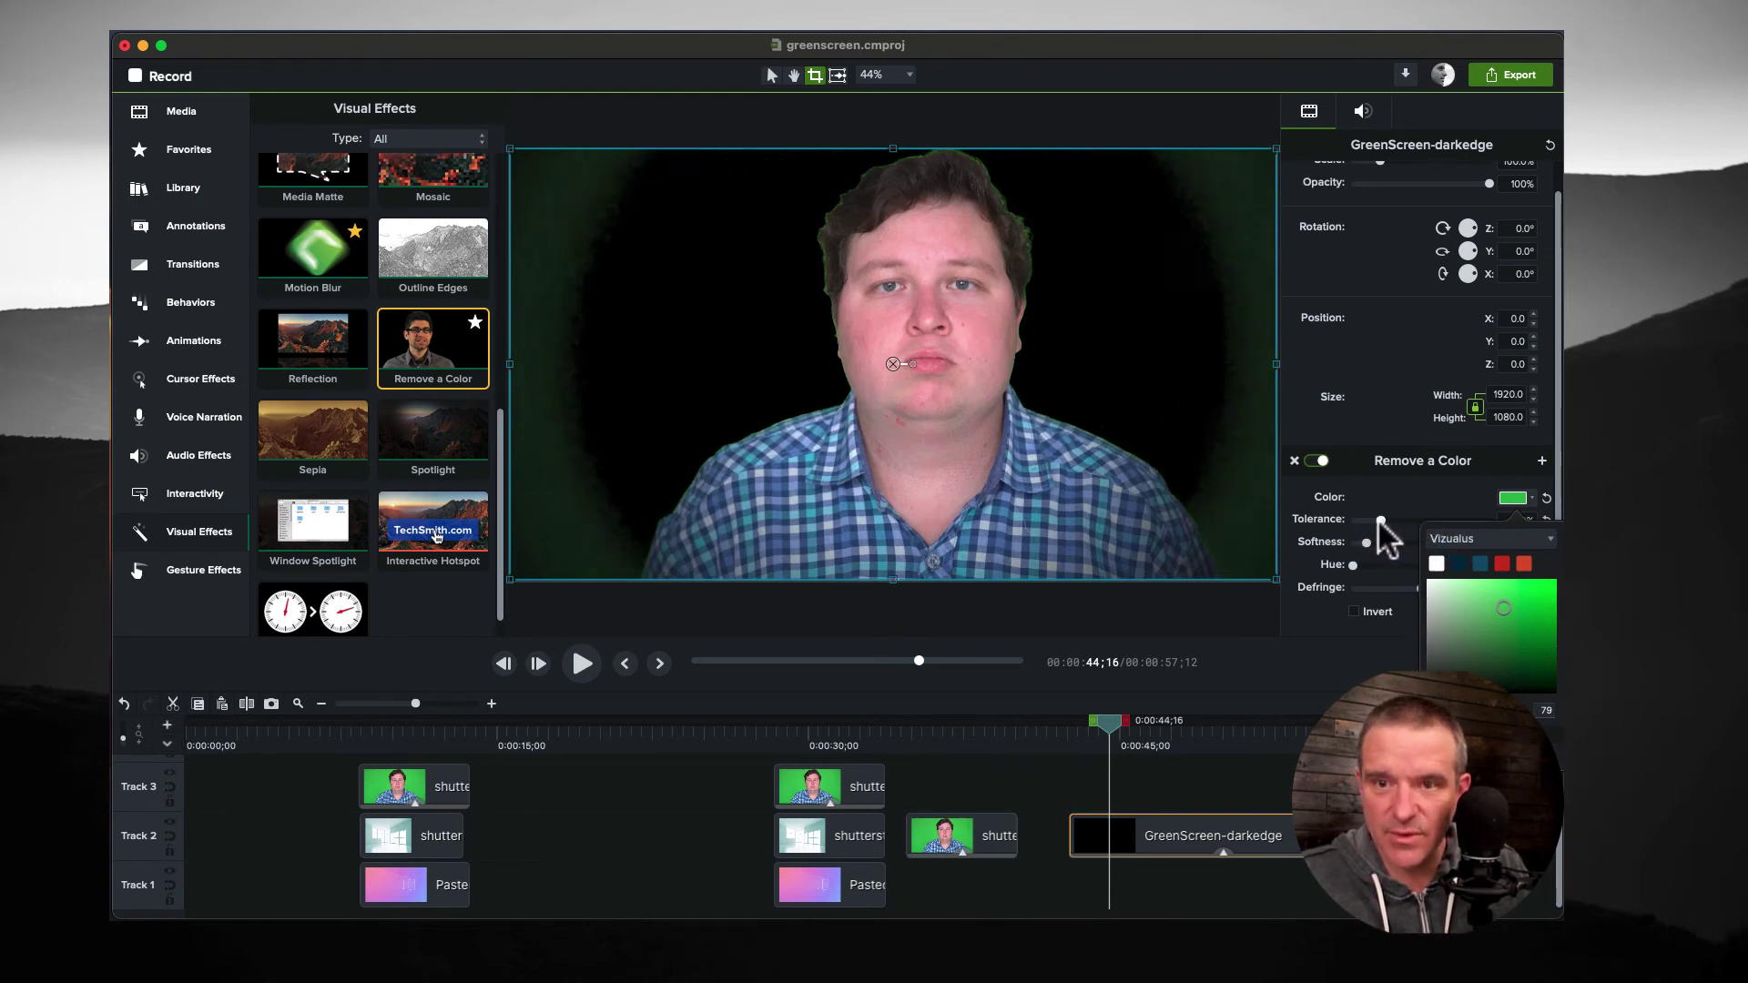
{"action": "left_click", "coordinate": [1378, 517]}
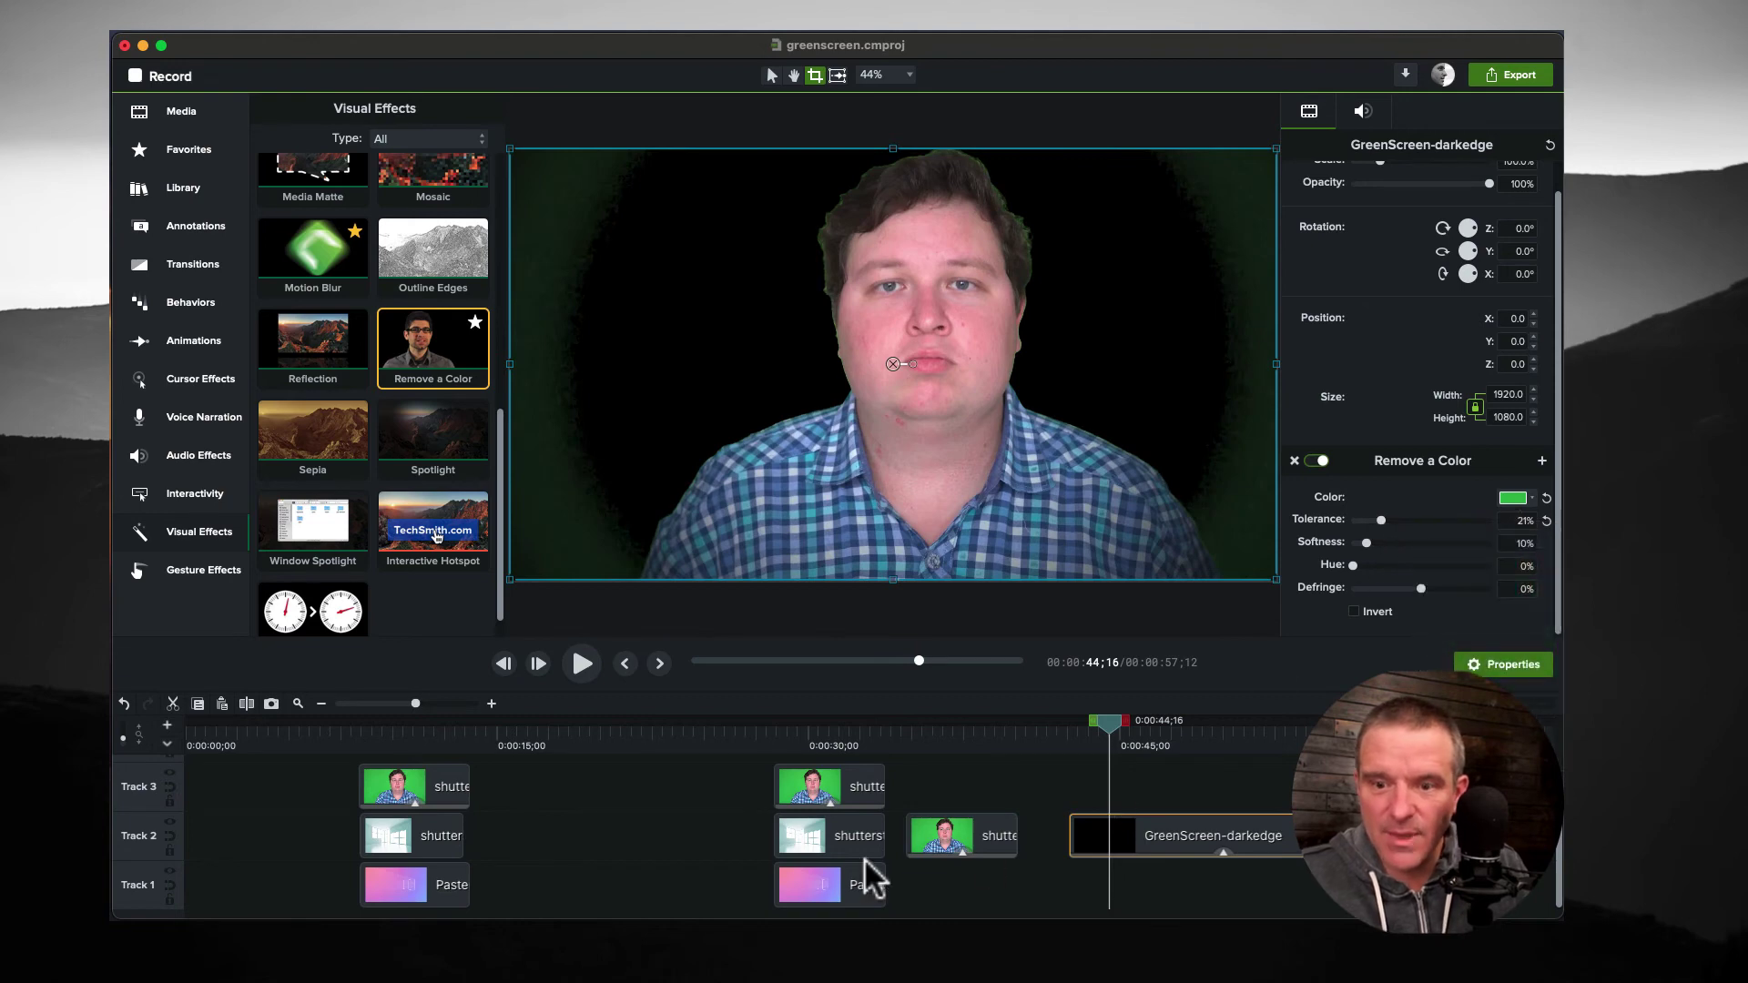
- Move the room image to Track 1 and scale the presenter to 37.4% in the lower left
{"action": "left_click_drag", "start_coordinate": [813, 834], "coordinate": [1118, 906]}
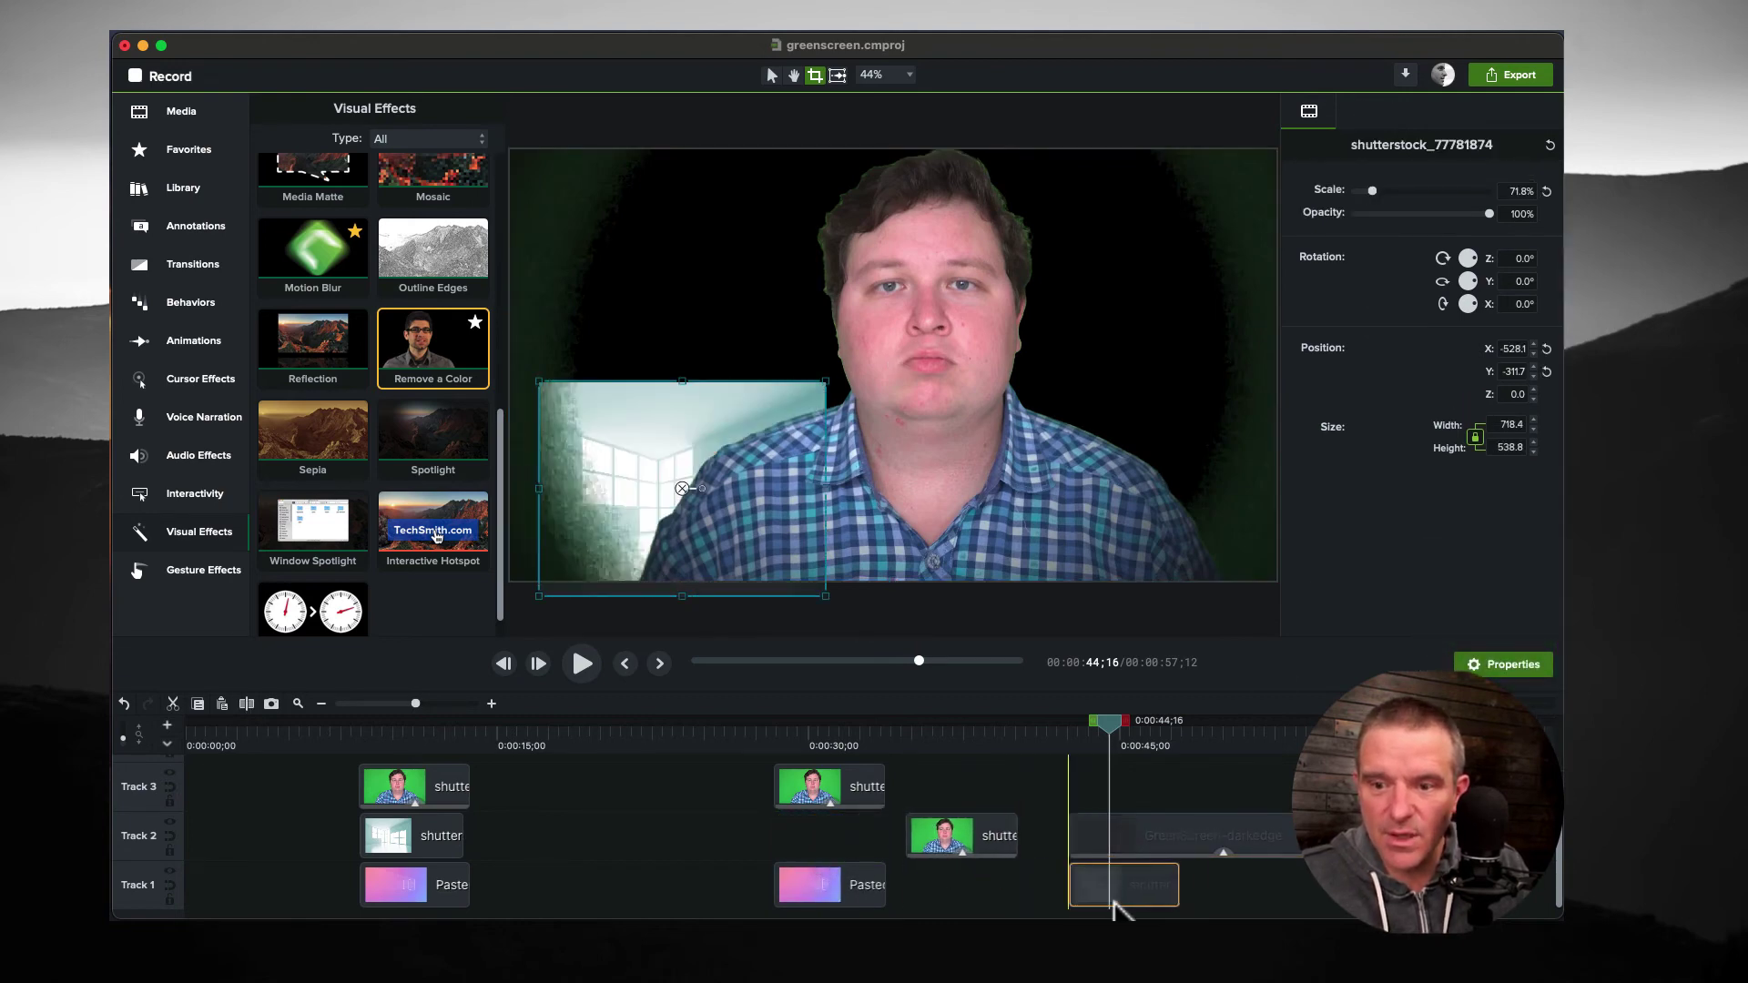
{"action": "left_click", "coordinate": [1129, 834]}
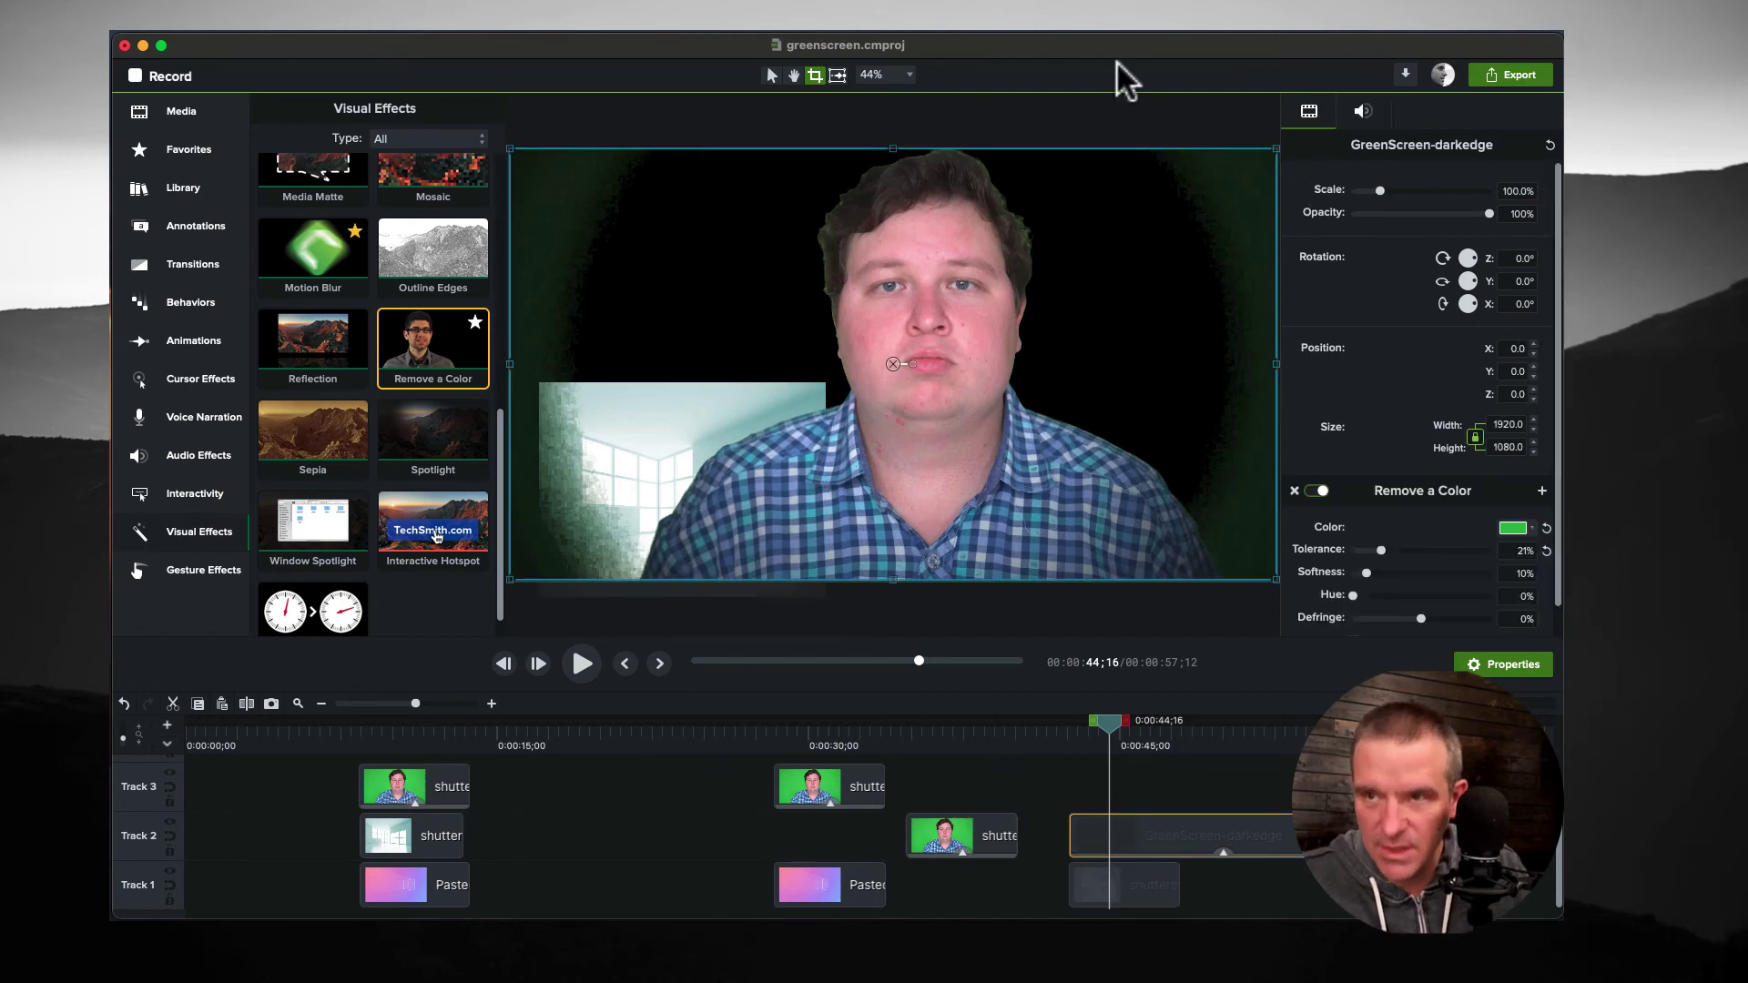
{"action": "left_click", "coordinate": [768, 75]}
{"action": "left_click_drag", "start_coordinate": [1378, 189], "coordinate": [1367, 188]}
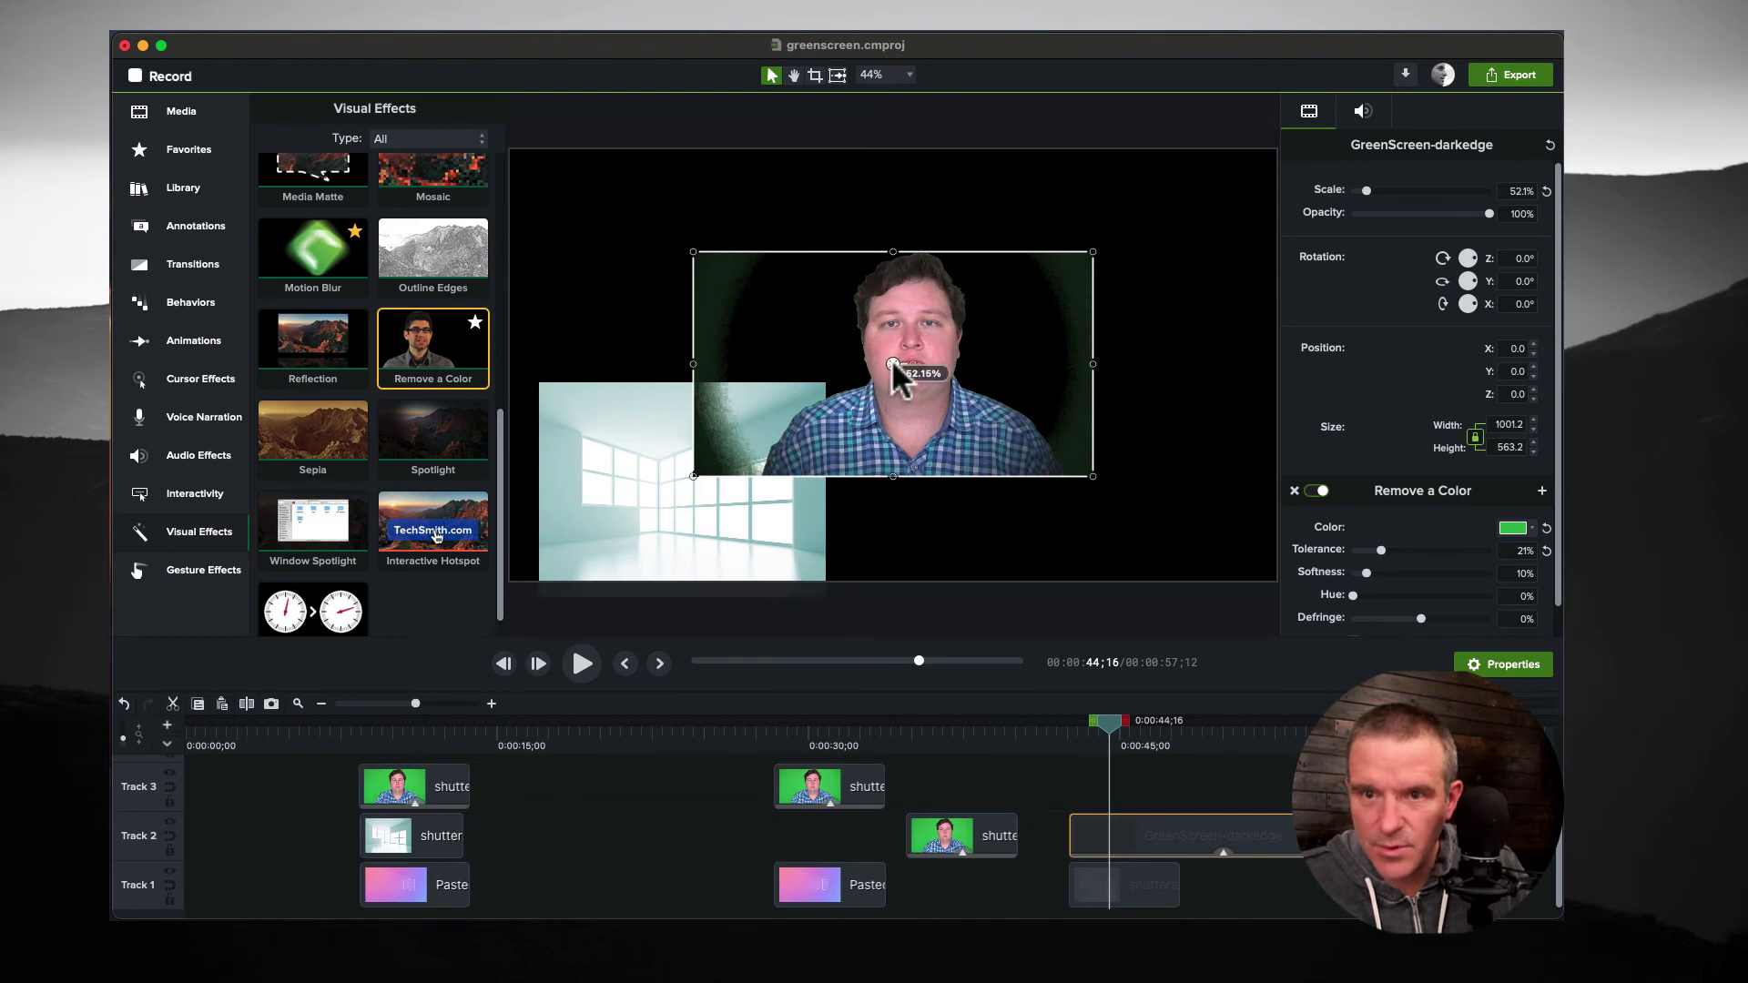
{"action": "left_click_drag", "start_coordinate": [895, 360], "coordinate": [739, 464]}
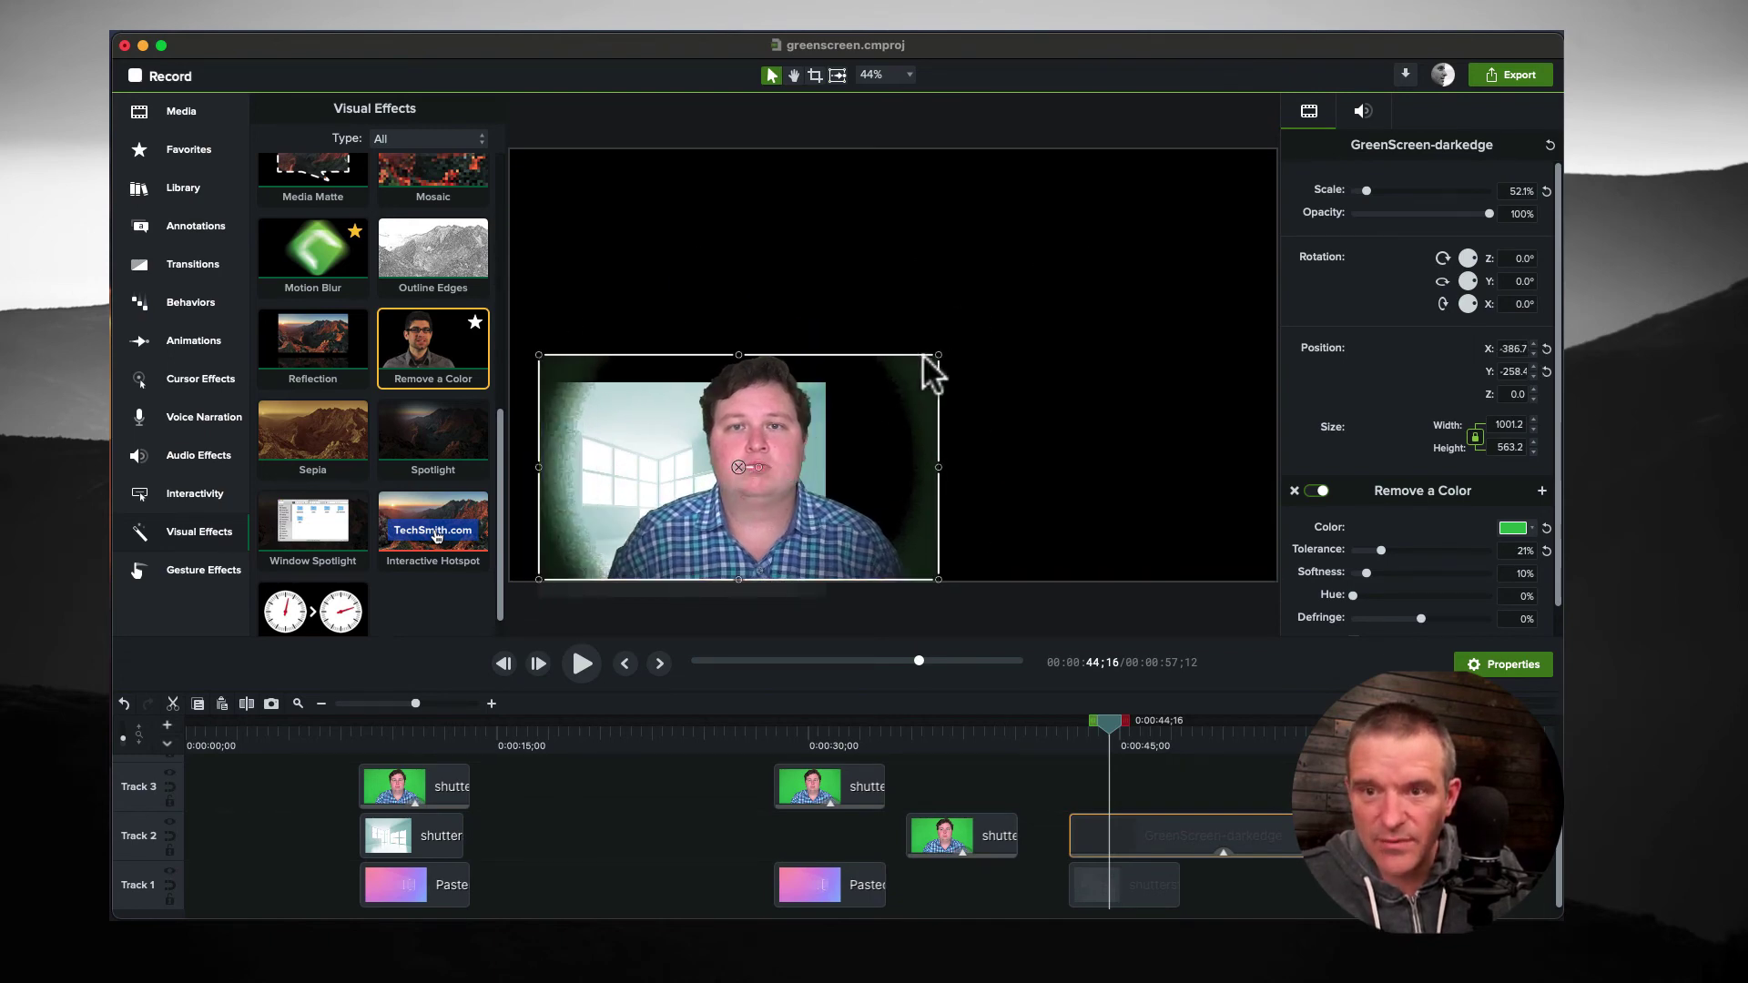
{"action": "left_click_drag", "start_coordinate": [938, 355], "coordinate": [825, 418]}
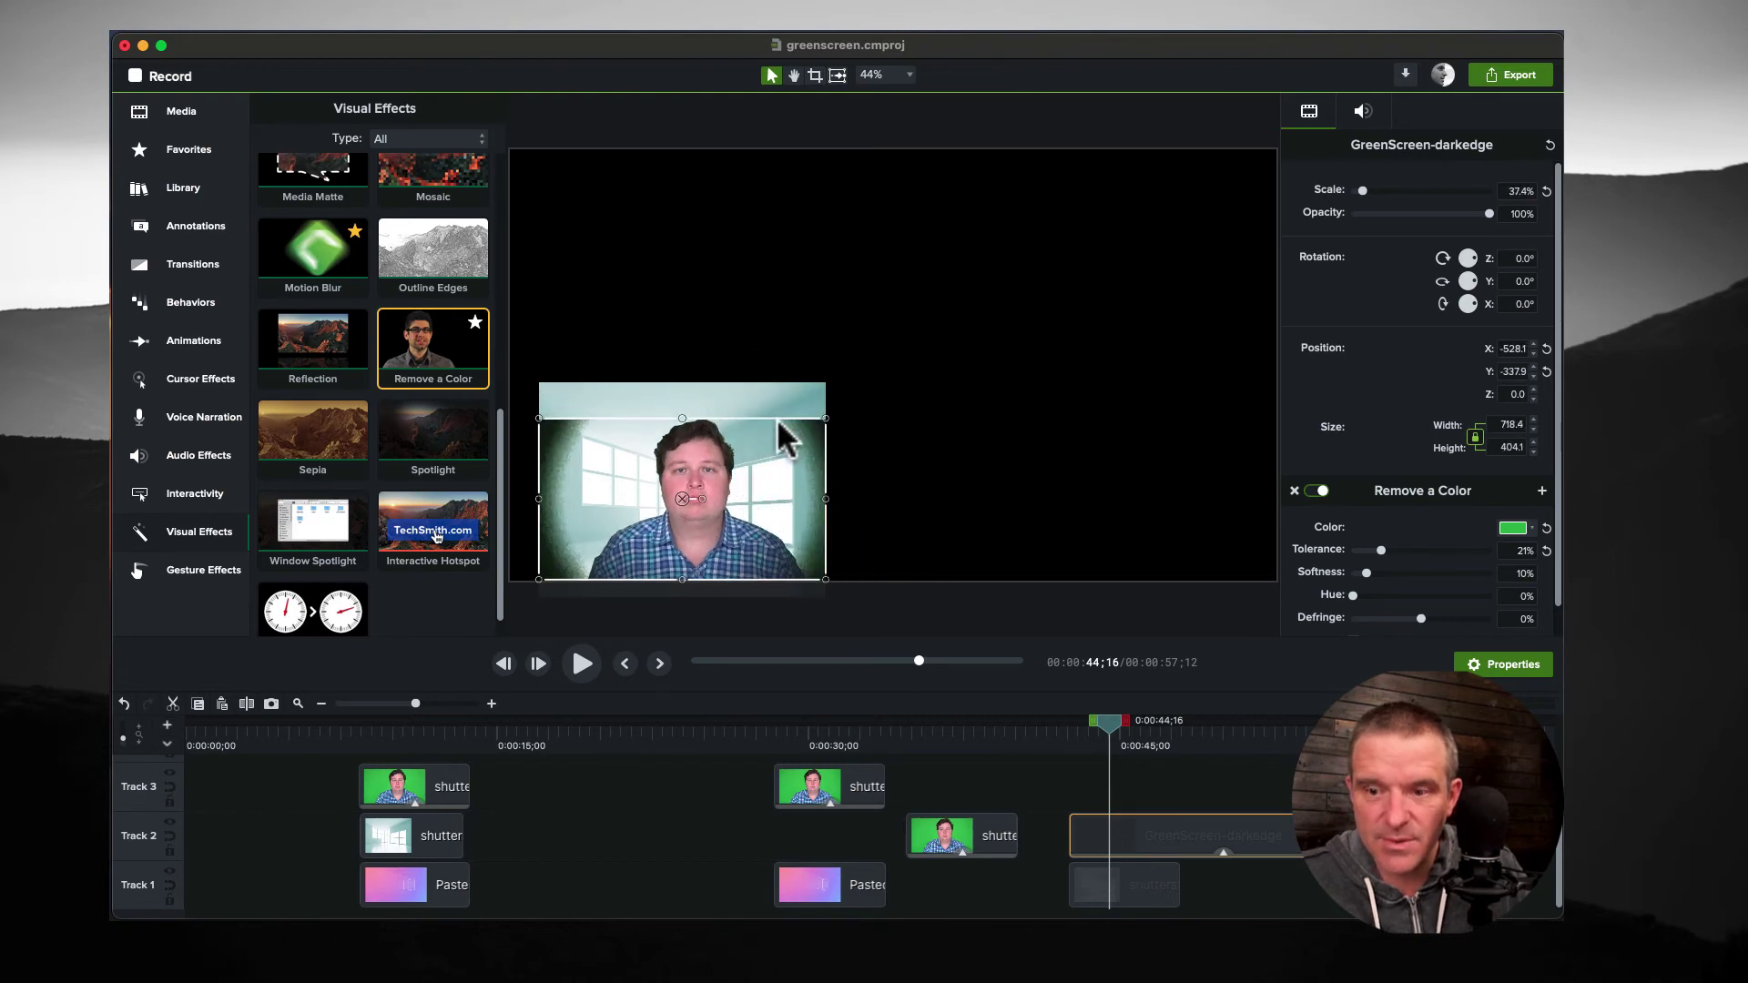
- Crop the presenter's left and right sides until the clip is 510 wide by 404.1
{"action": "left_click", "coordinate": [816, 75]}
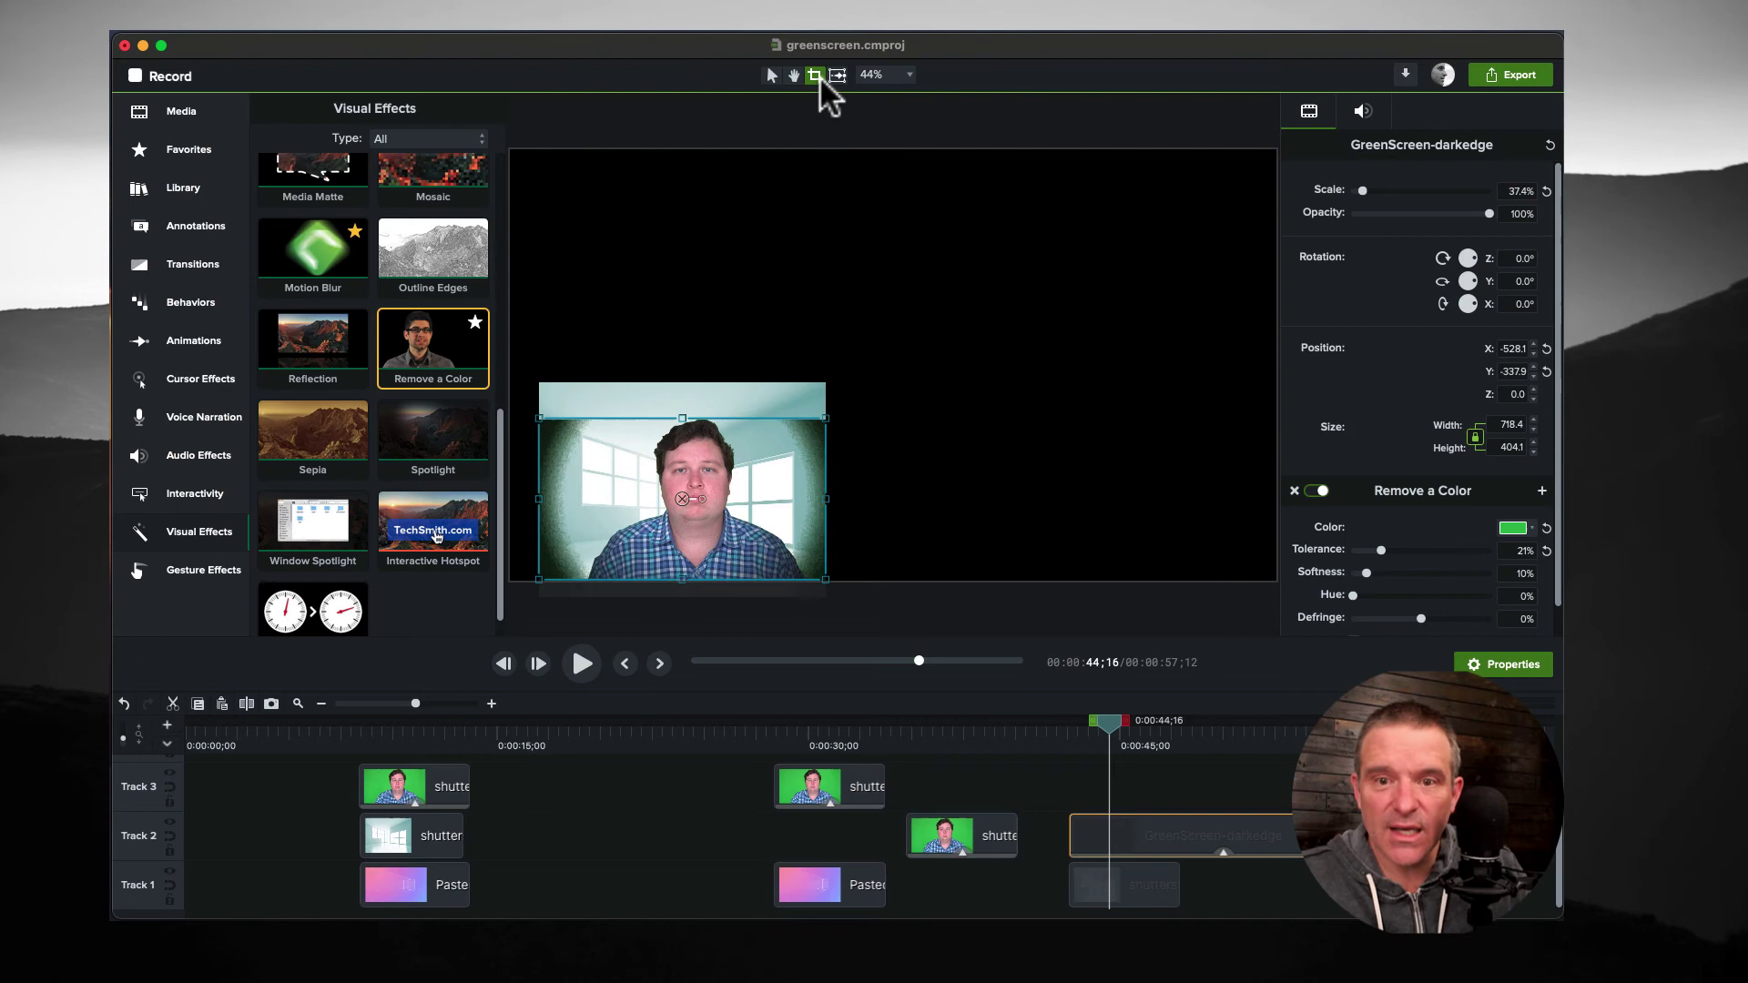
{"action": "left_click_drag", "start_coordinate": [825, 500], "coordinate": [797, 503]}
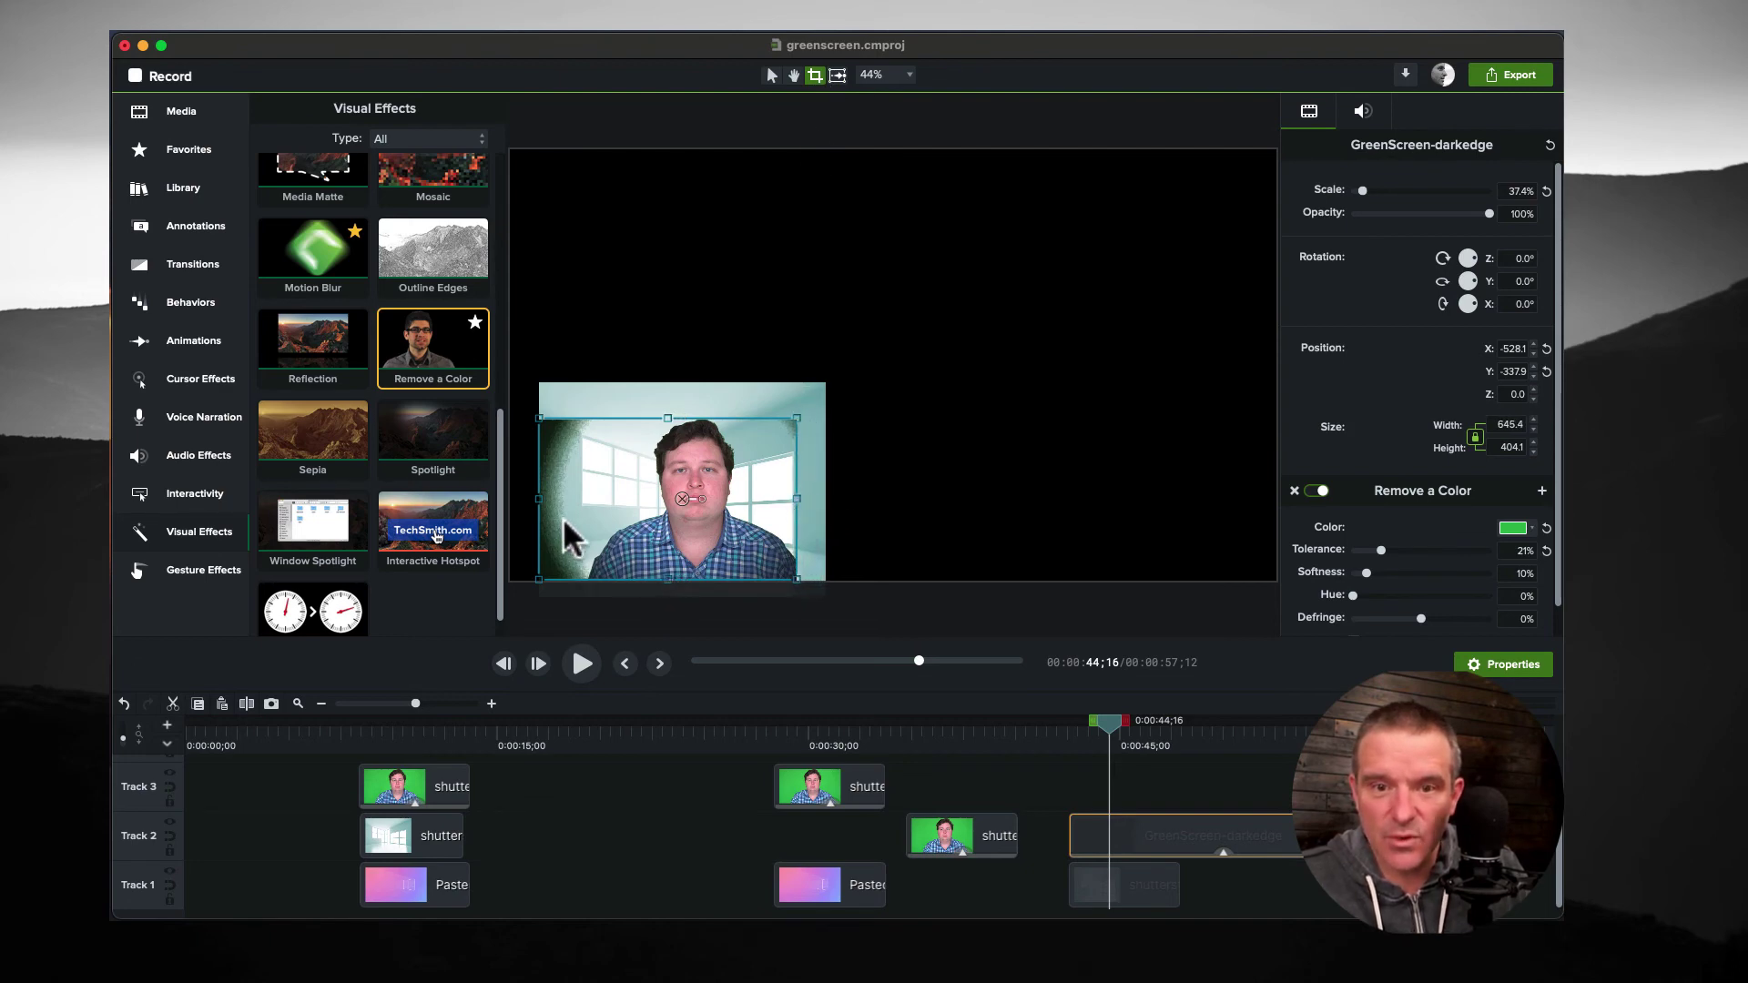
{"action": "left_click_drag", "start_coordinate": [543, 498], "coordinate": [585, 501]}
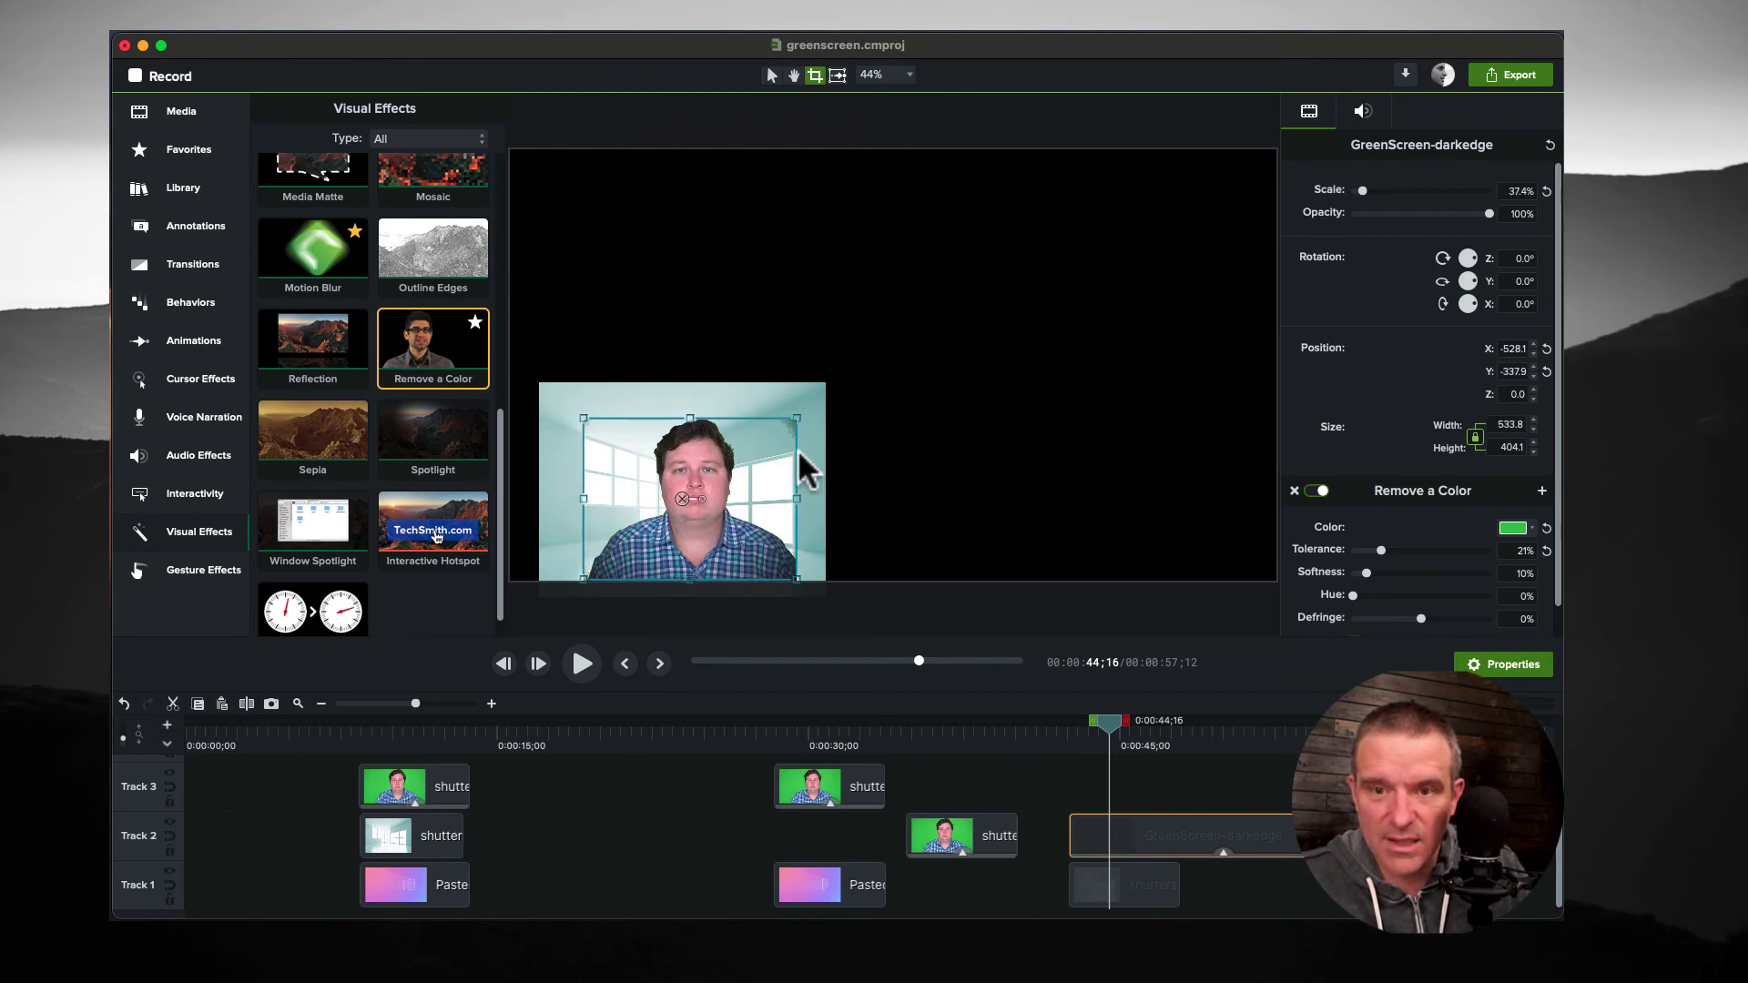
{"action": "left_click", "coordinate": [801, 519]}
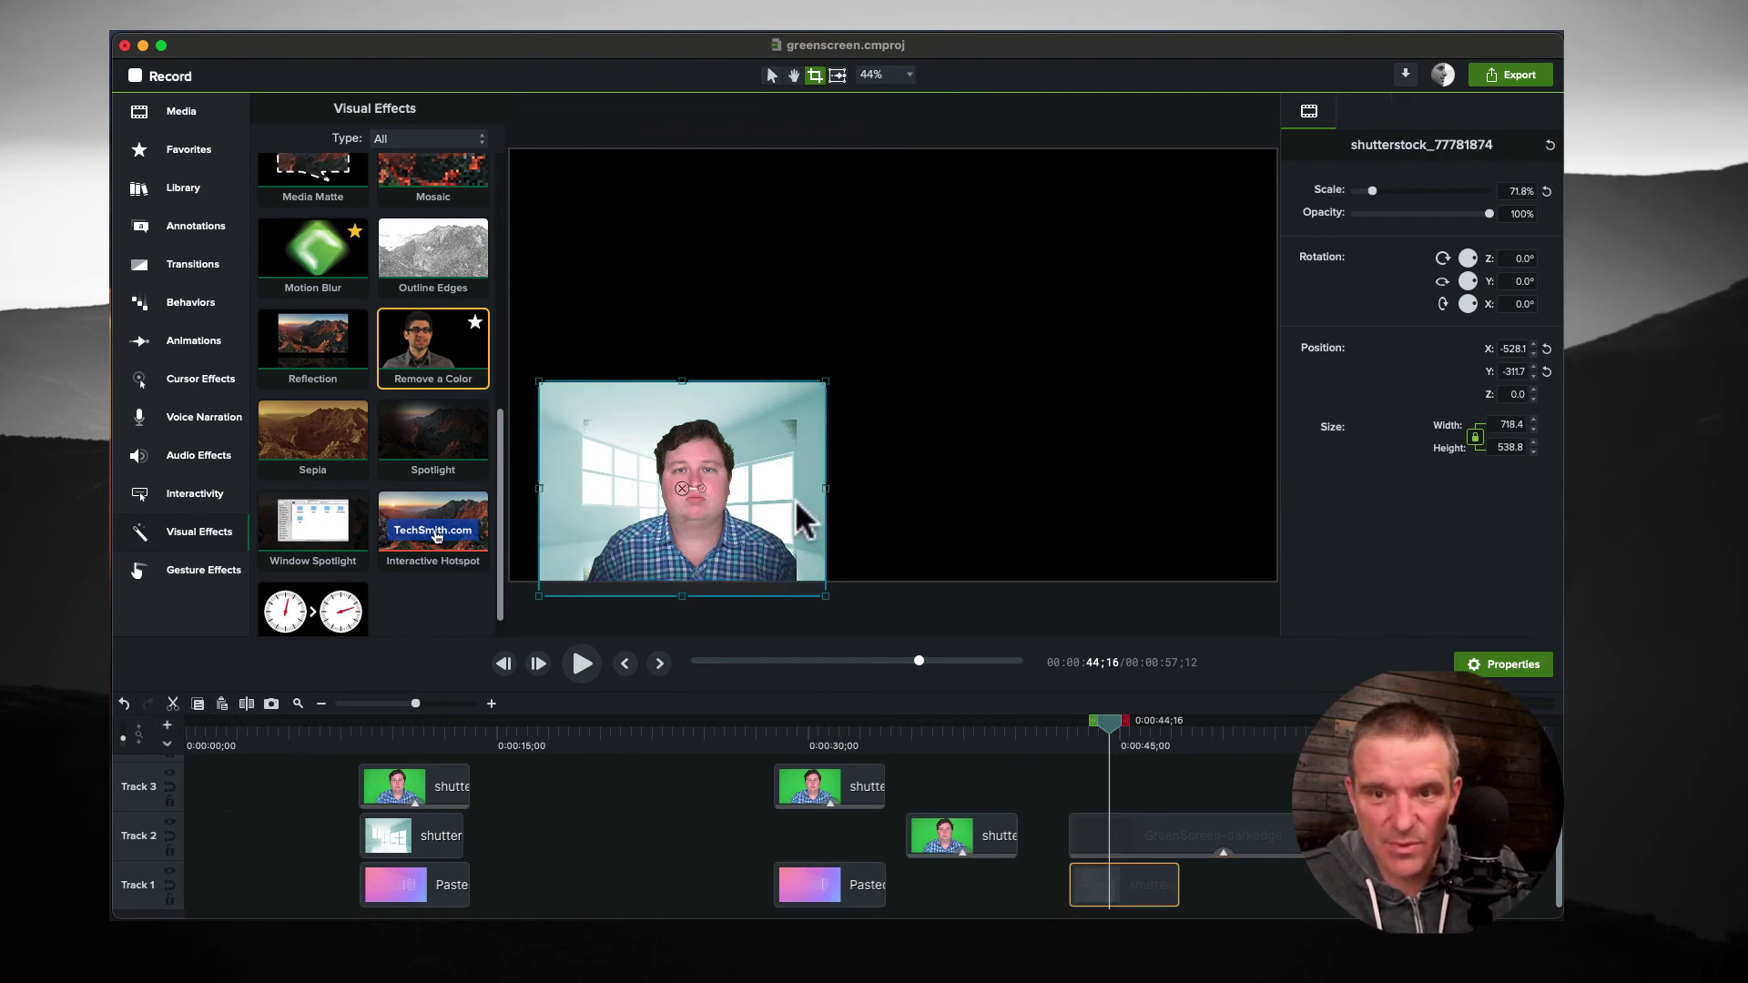
{"action": "left_click", "coordinate": [662, 492]}
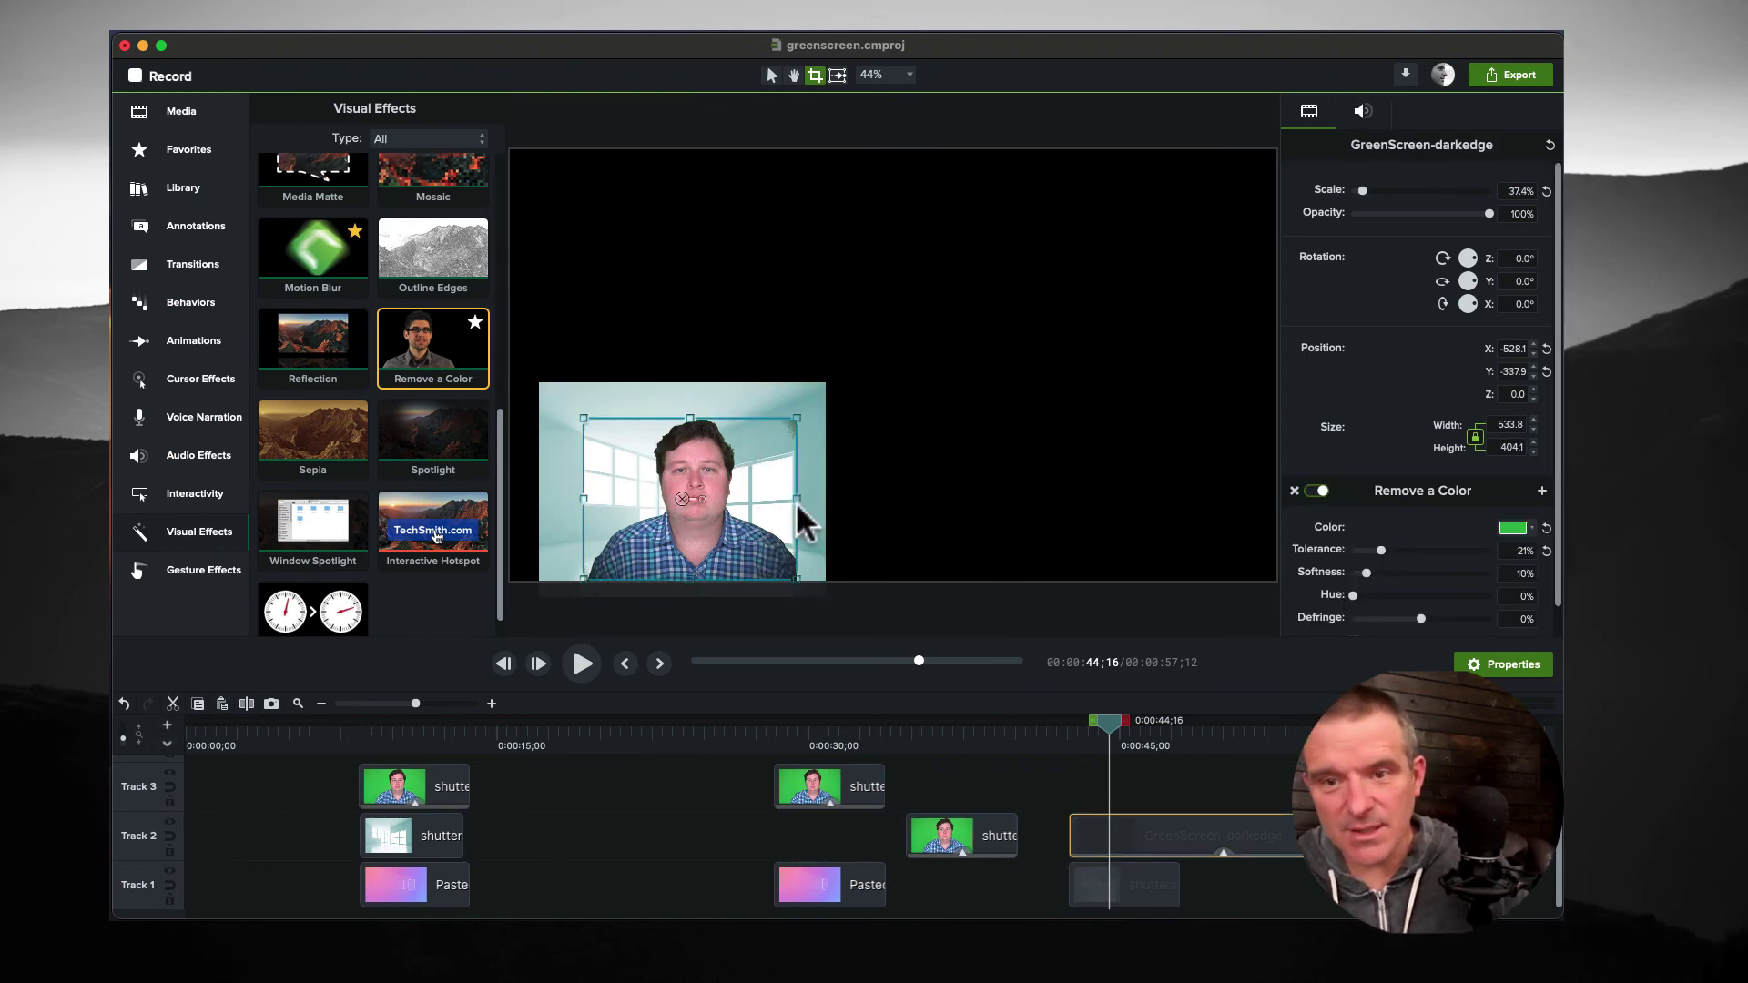
{"action": "left_click_drag", "start_coordinate": [798, 510], "coordinate": [789, 515]}
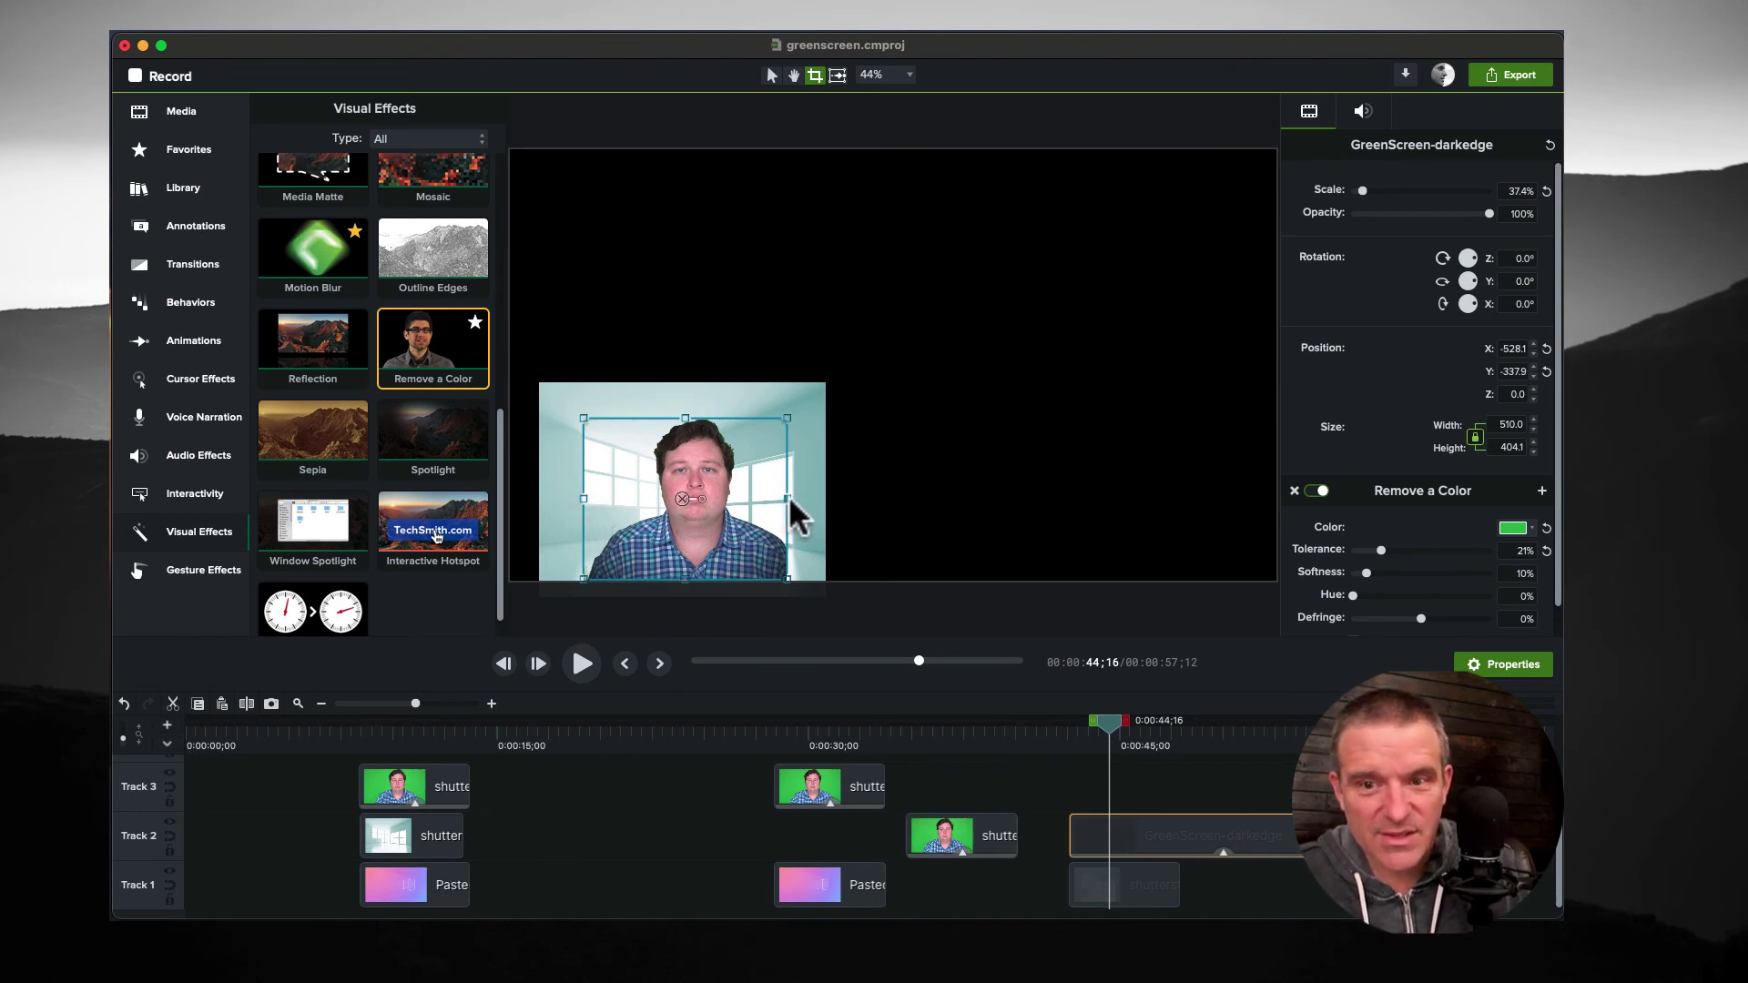
- Shift the presenter slightly right to X -420.4 and crop his right edge to 499.2 wide
{"action": "left_click", "coordinate": [912, 492]}
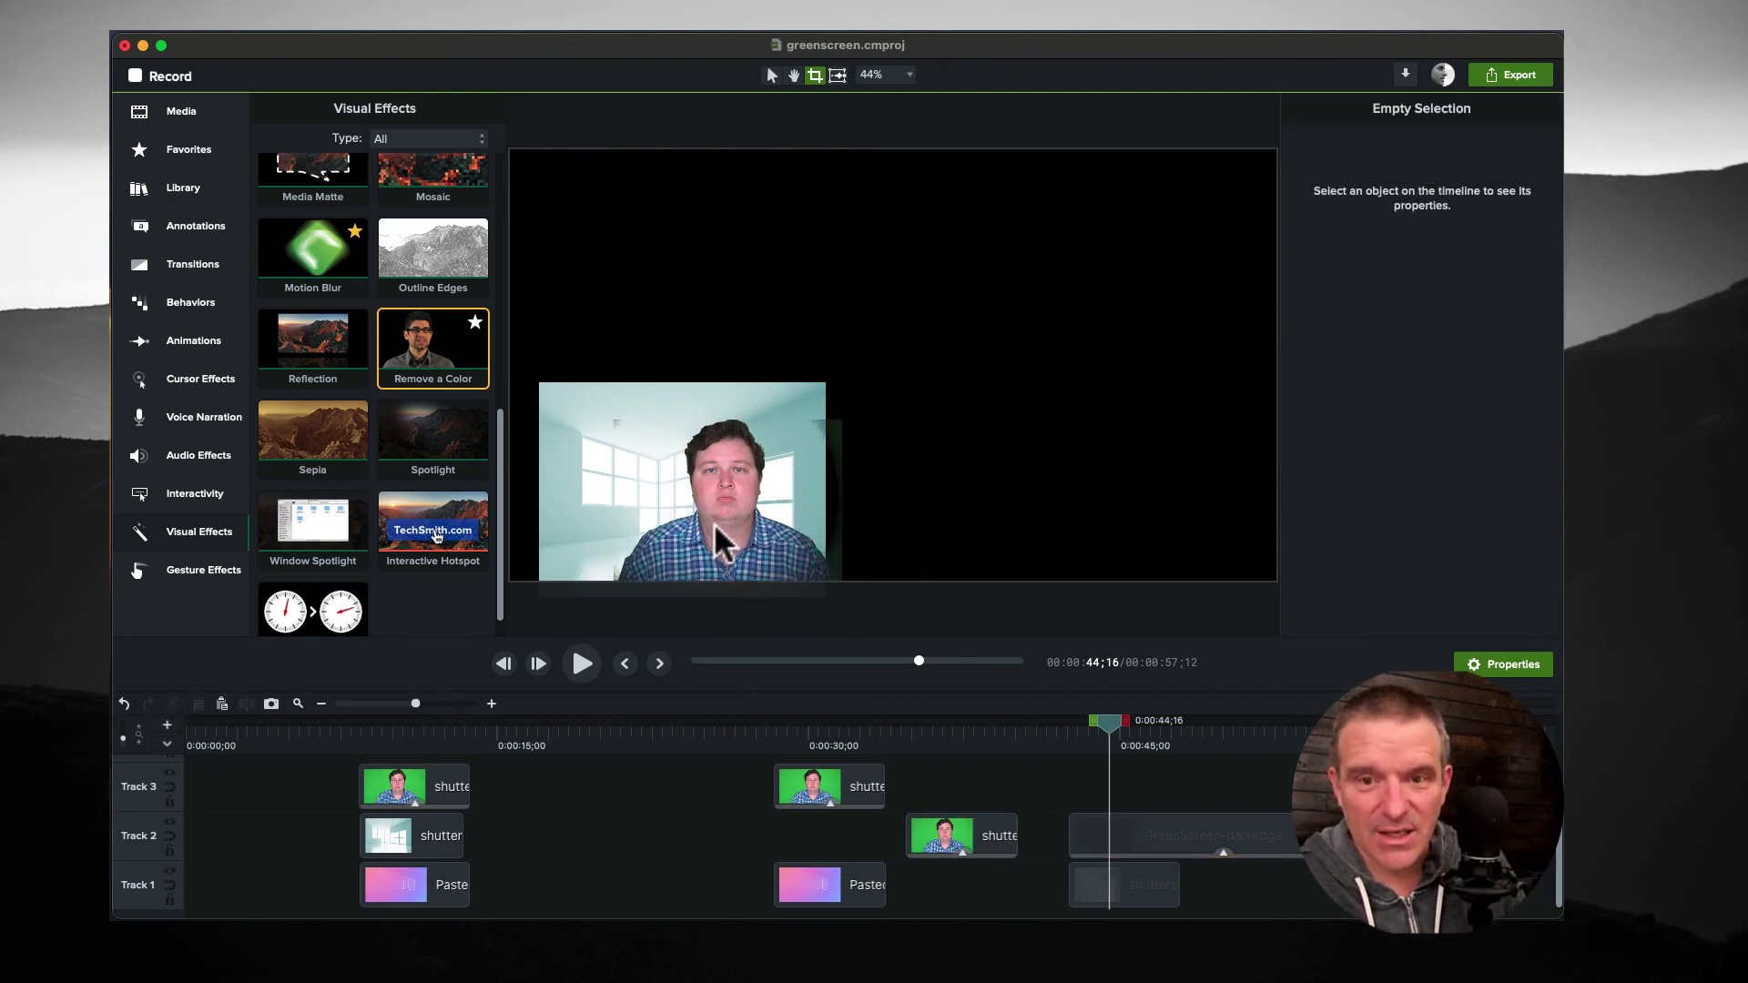
{"action": "left_click", "coordinate": [1184, 830]}
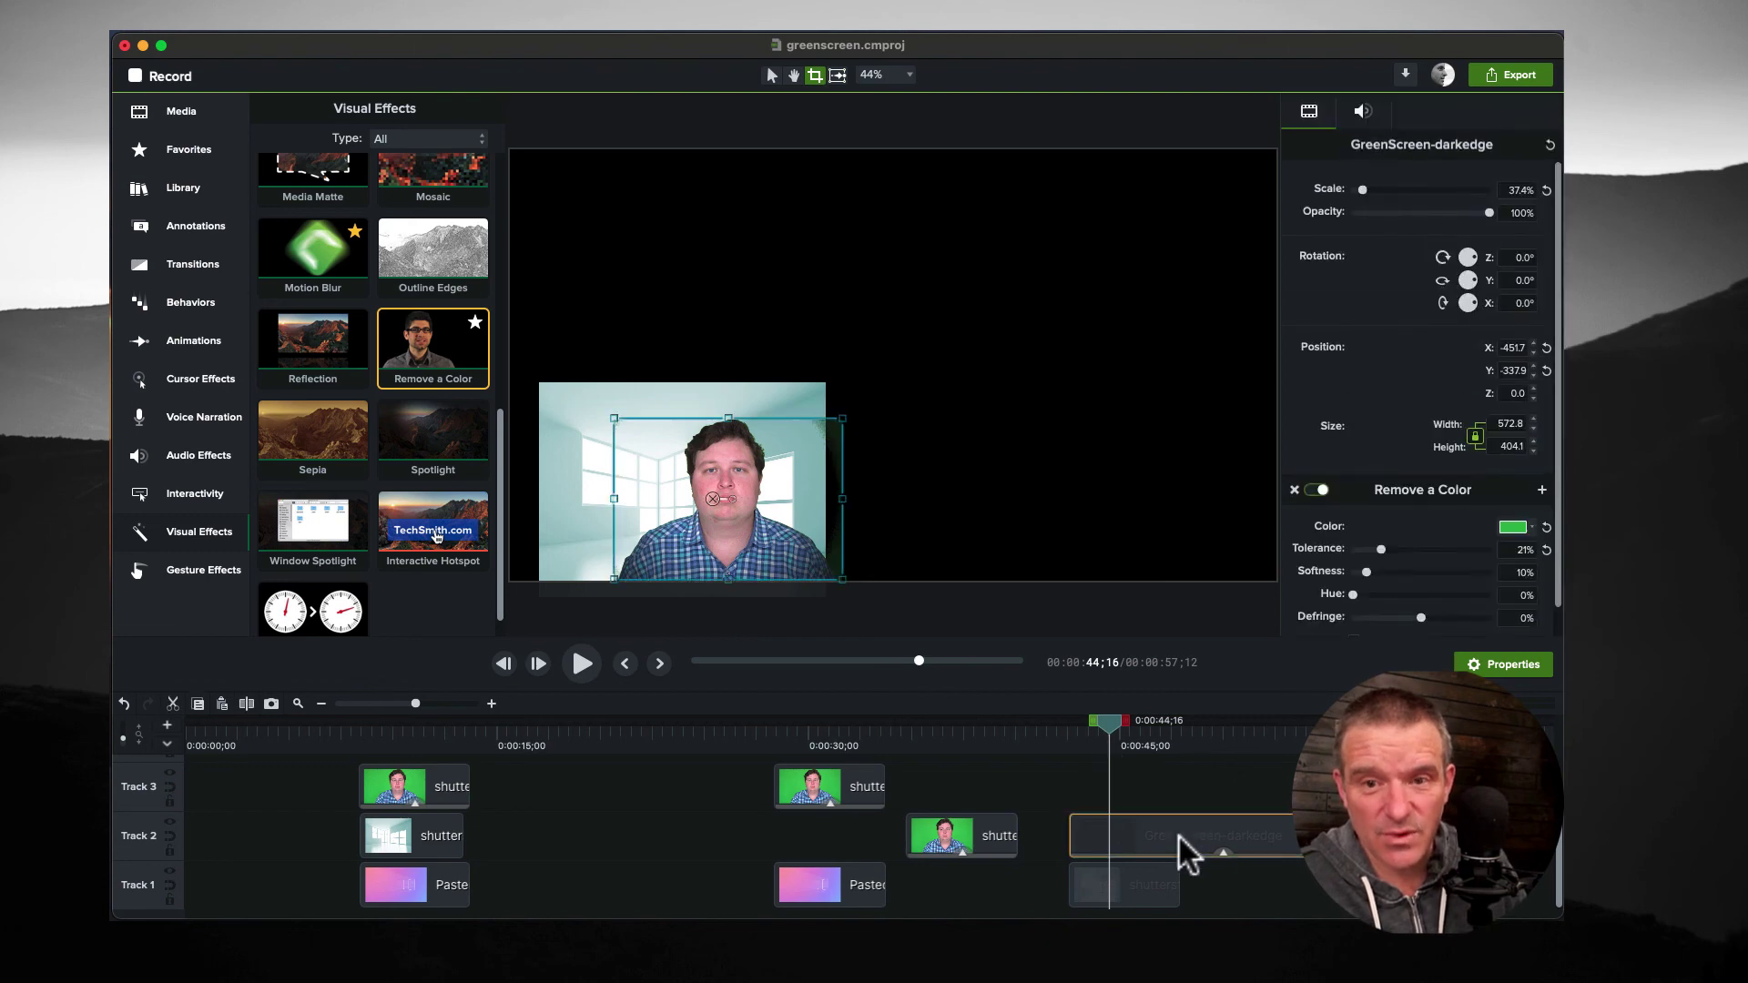
{"action": "mouse_move", "coordinate": [713, 495]}
{"action": "left_mouse_down"}
{"action": "mouse_move", "coordinate": [730, 499]}
{"action": "mouse_move", "coordinate": [711, 500]}
{"action": "left_mouse_up"}
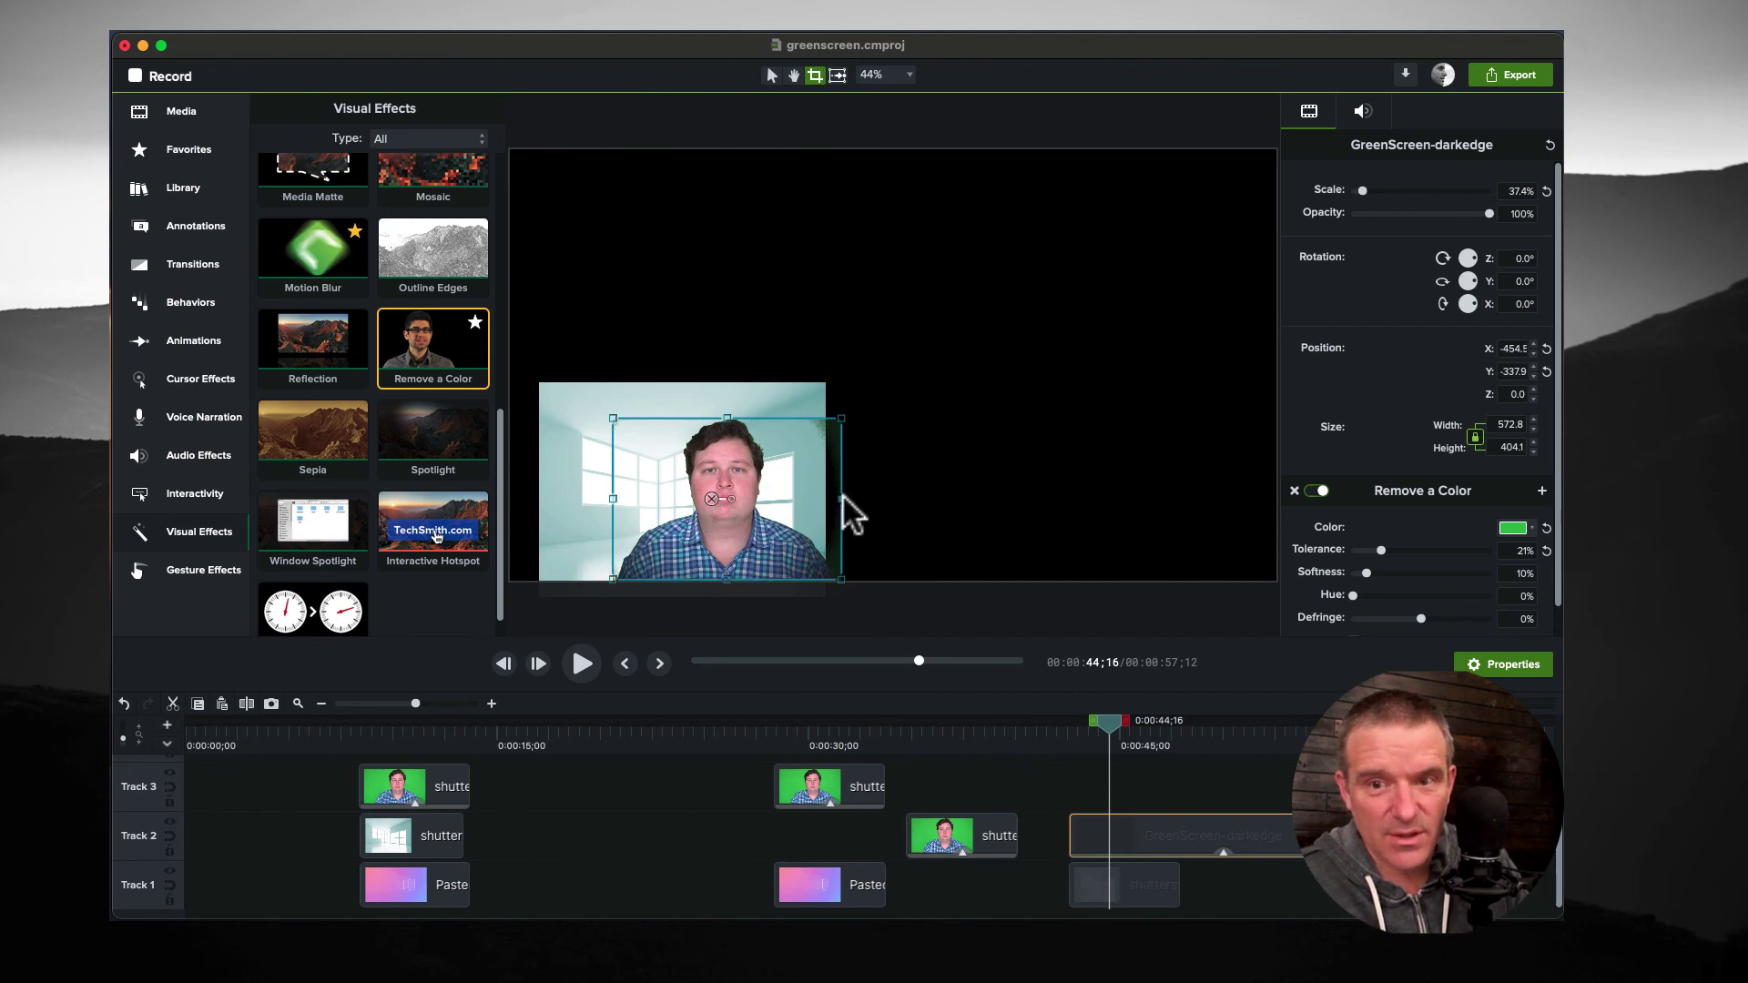
{"action": "left_click_drag", "start_coordinate": [839, 500], "coordinate": [719, 494]}
{"action": "left_click", "coordinate": [874, 496]}
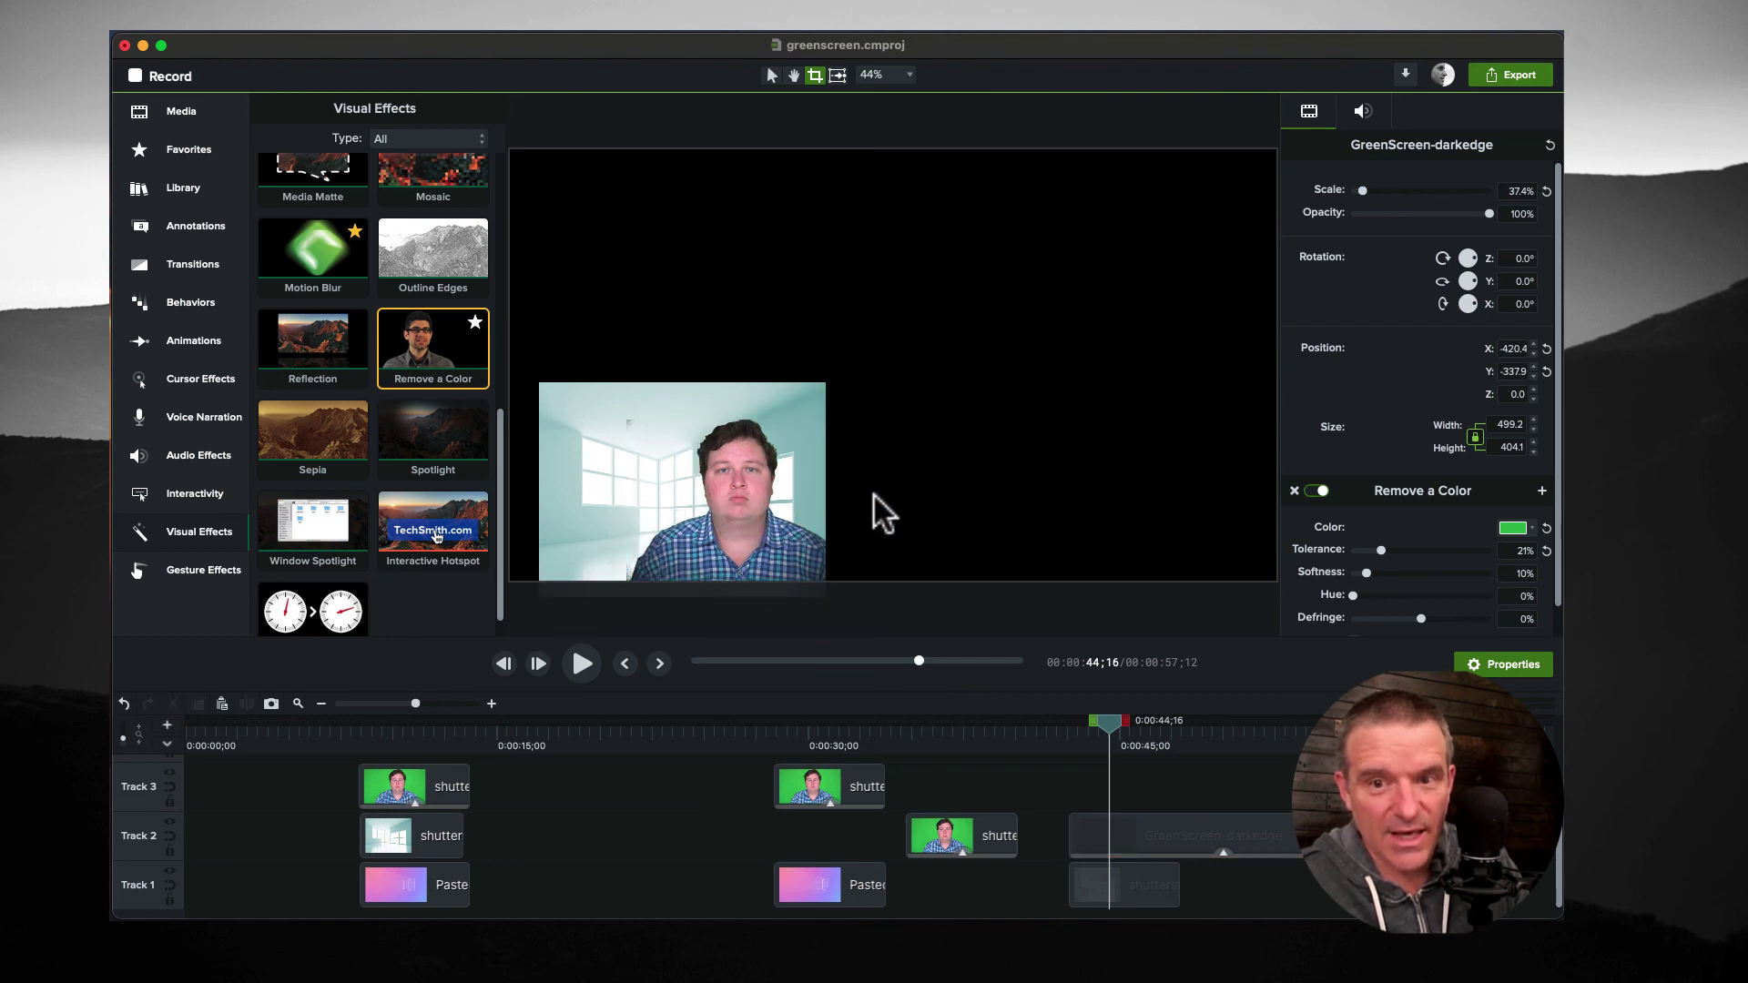
- Move the shutterstock room image behind the presenter and crop its right and top edges to 503.1 by 494.0
{"action": "left_click", "coordinate": [541, 488]}
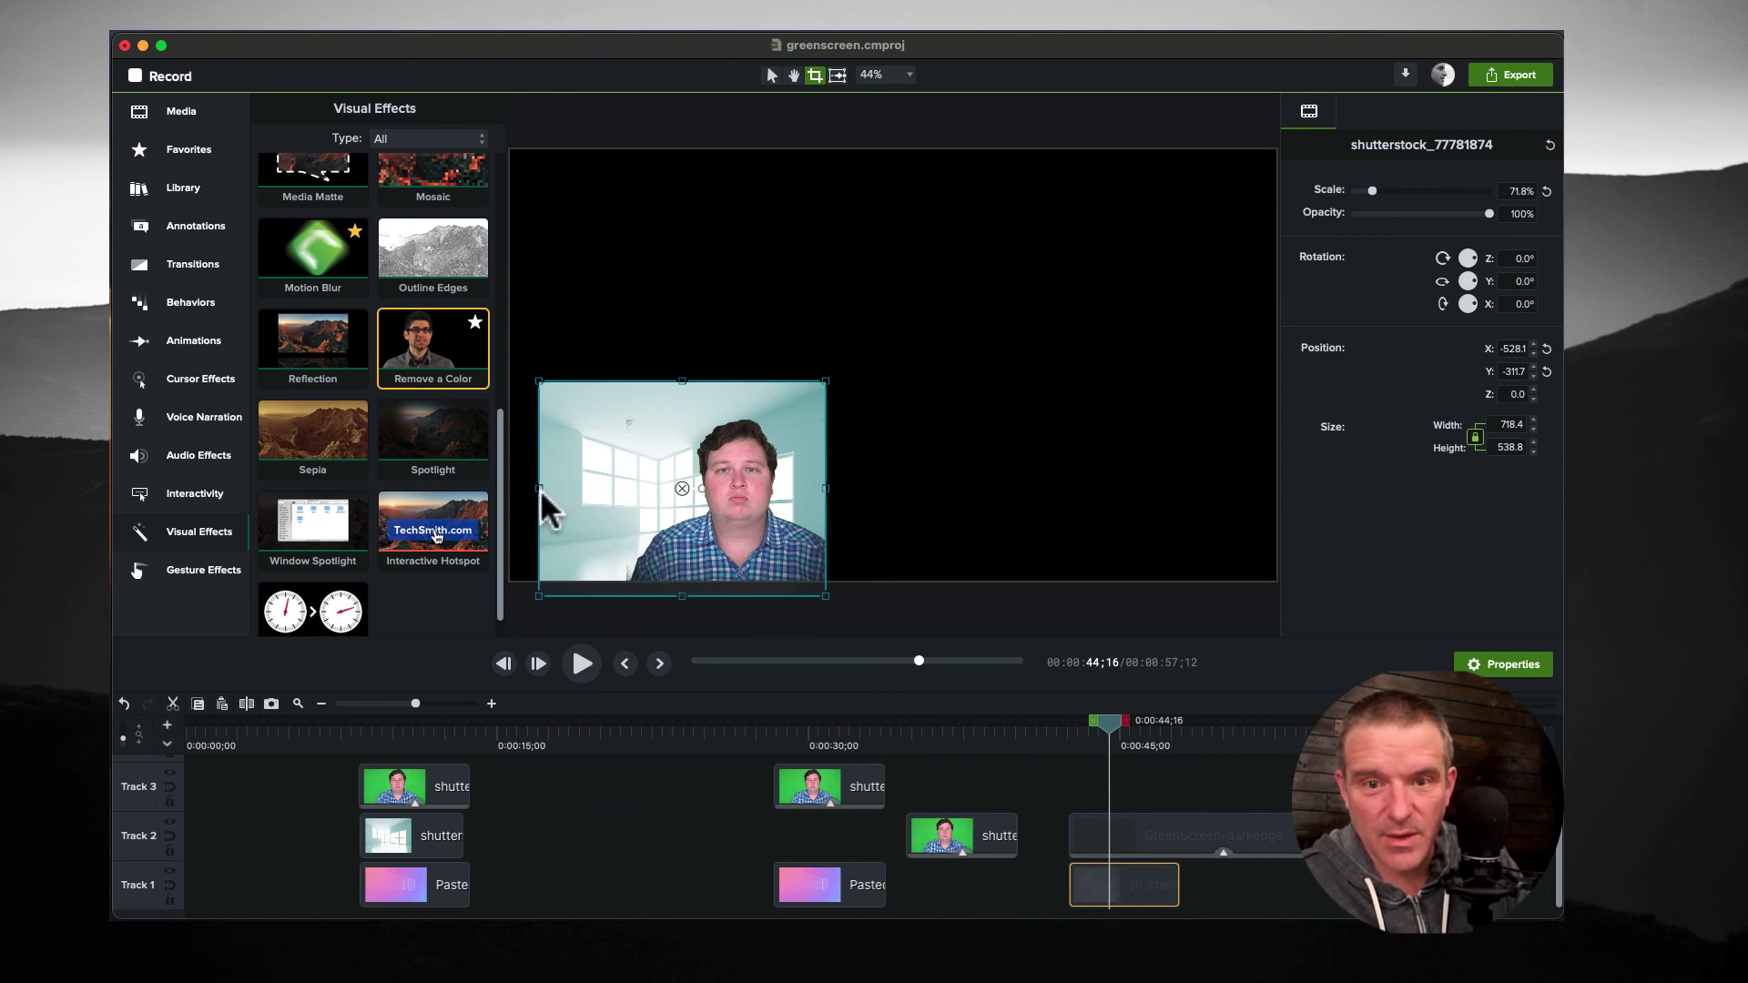
{"action": "left_click_drag", "start_coordinate": [539, 489], "coordinate": [626, 476]}
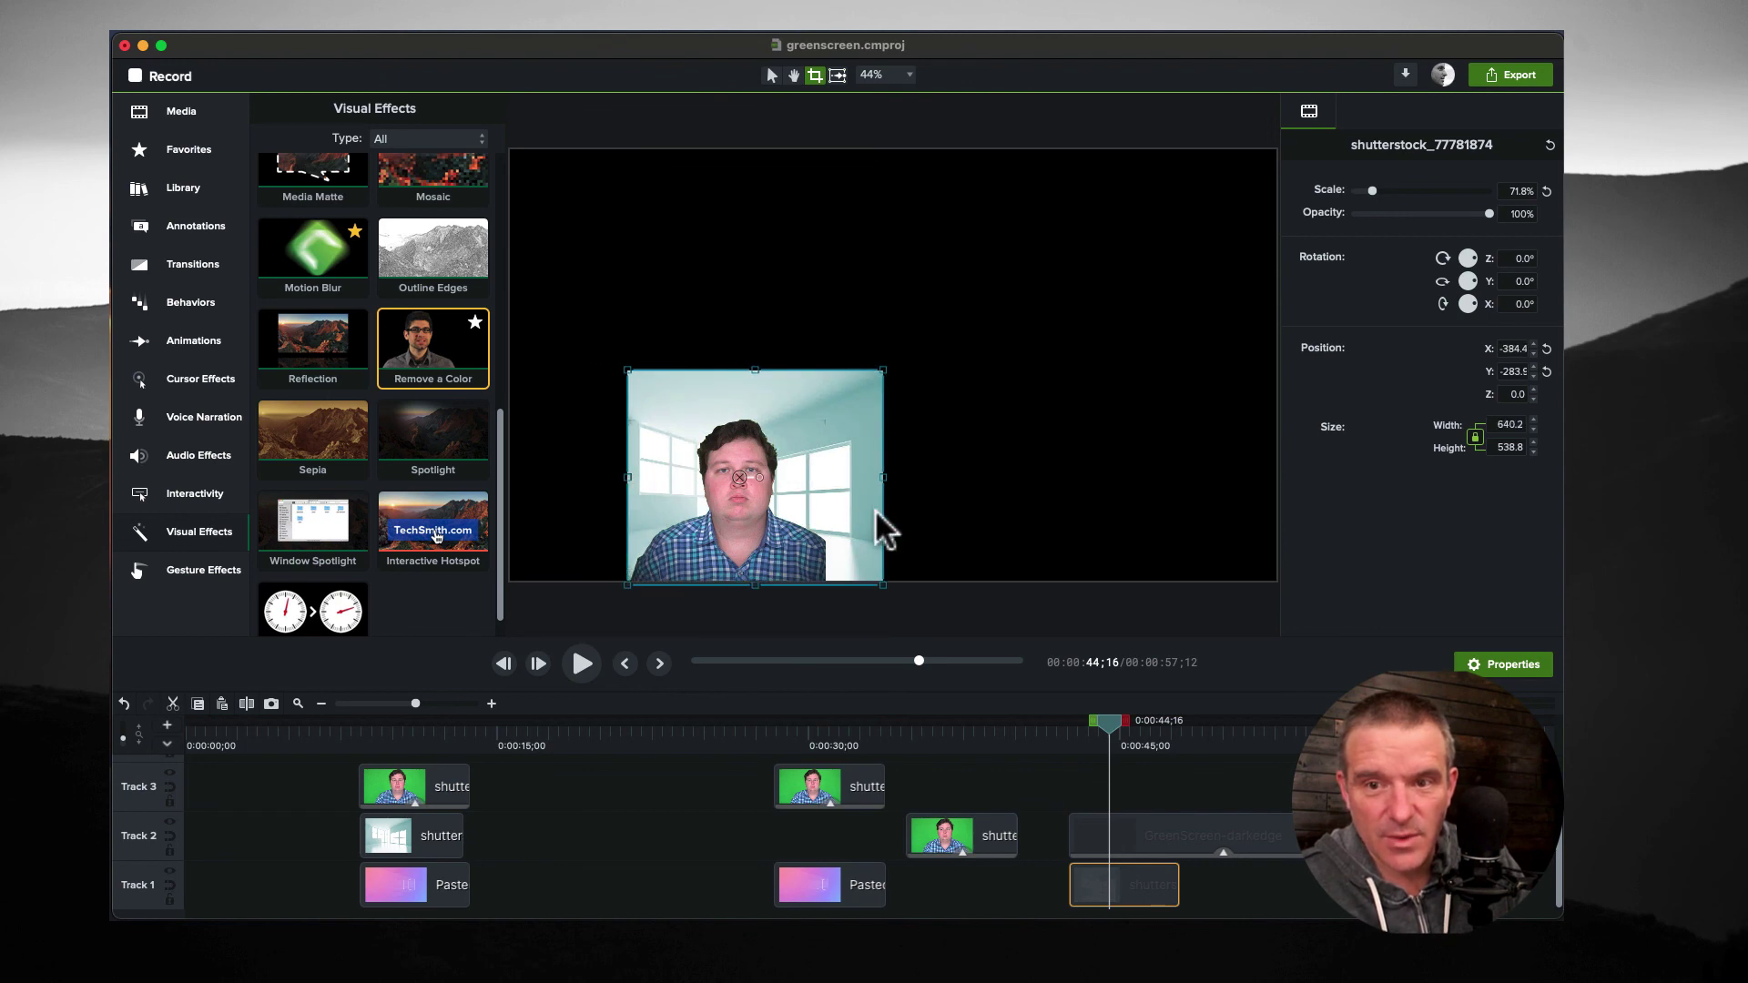
{"action": "left_click", "coordinate": [881, 471]}
{"action": "left_click", "coordinate": [872, 477]}
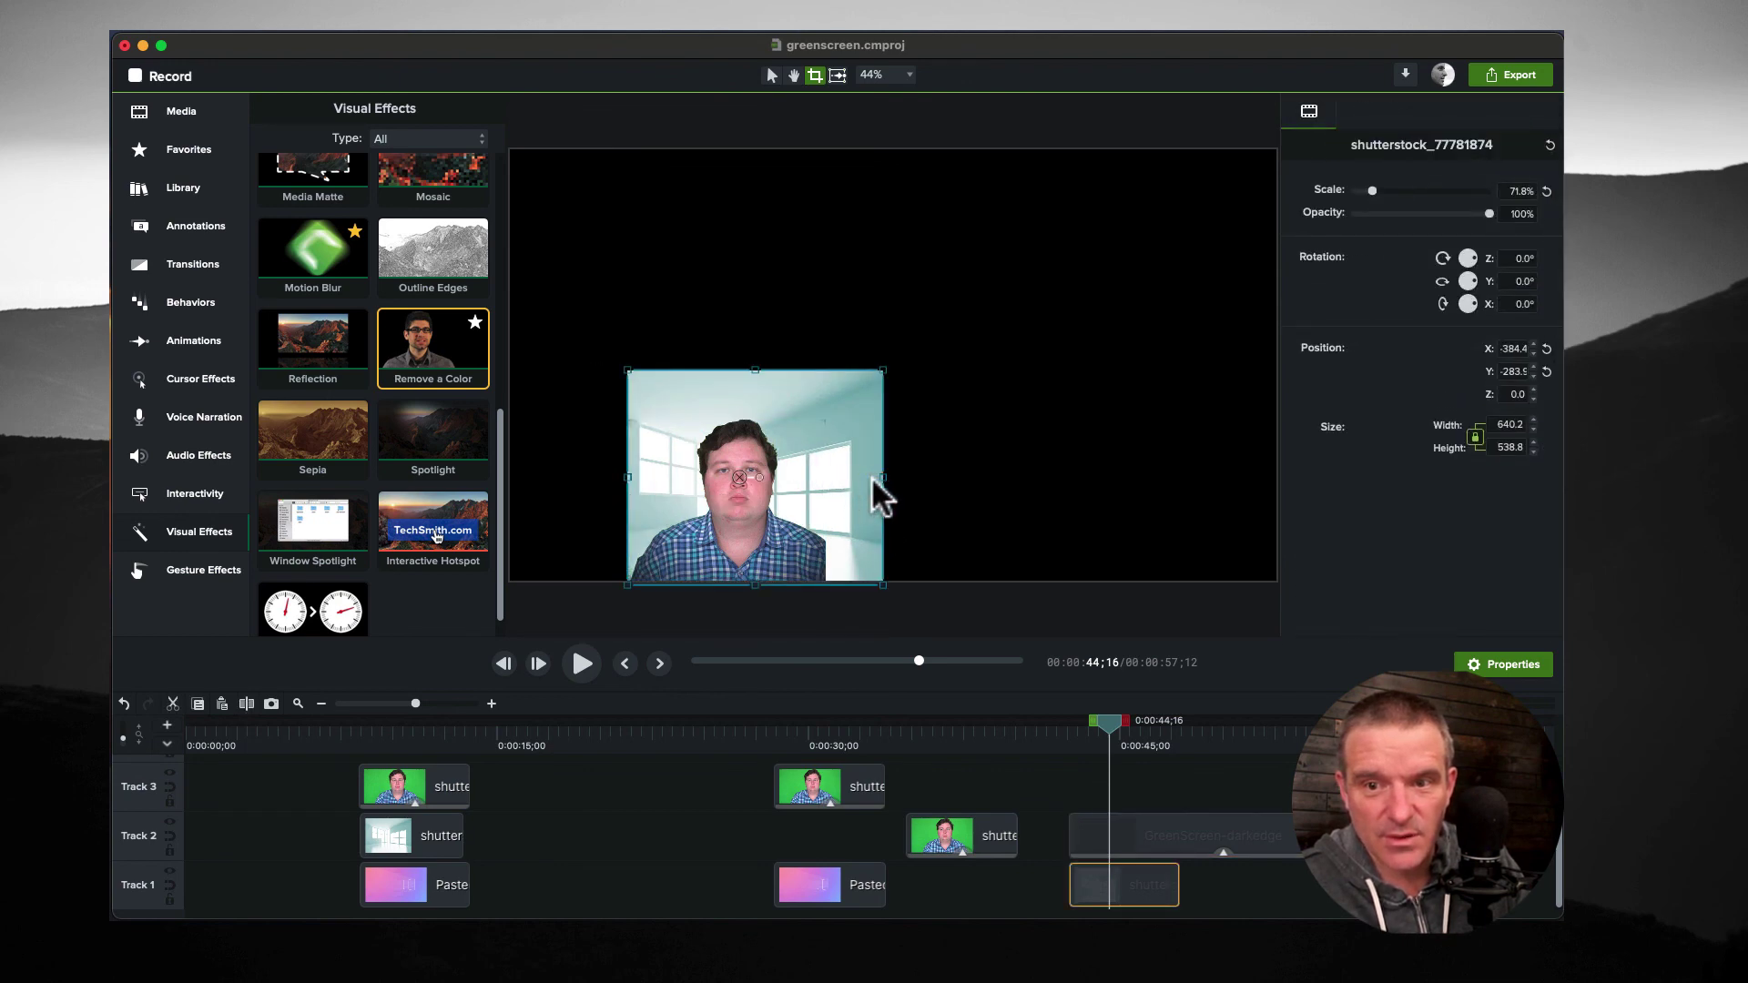
{"action": "left_click_drag", "start_coordinate": [882, 477], "coordinate": [828, 490]}
{"action": "left_click_drag", "start_coordinate": [729, 371], "coordinate": [732, 400]}
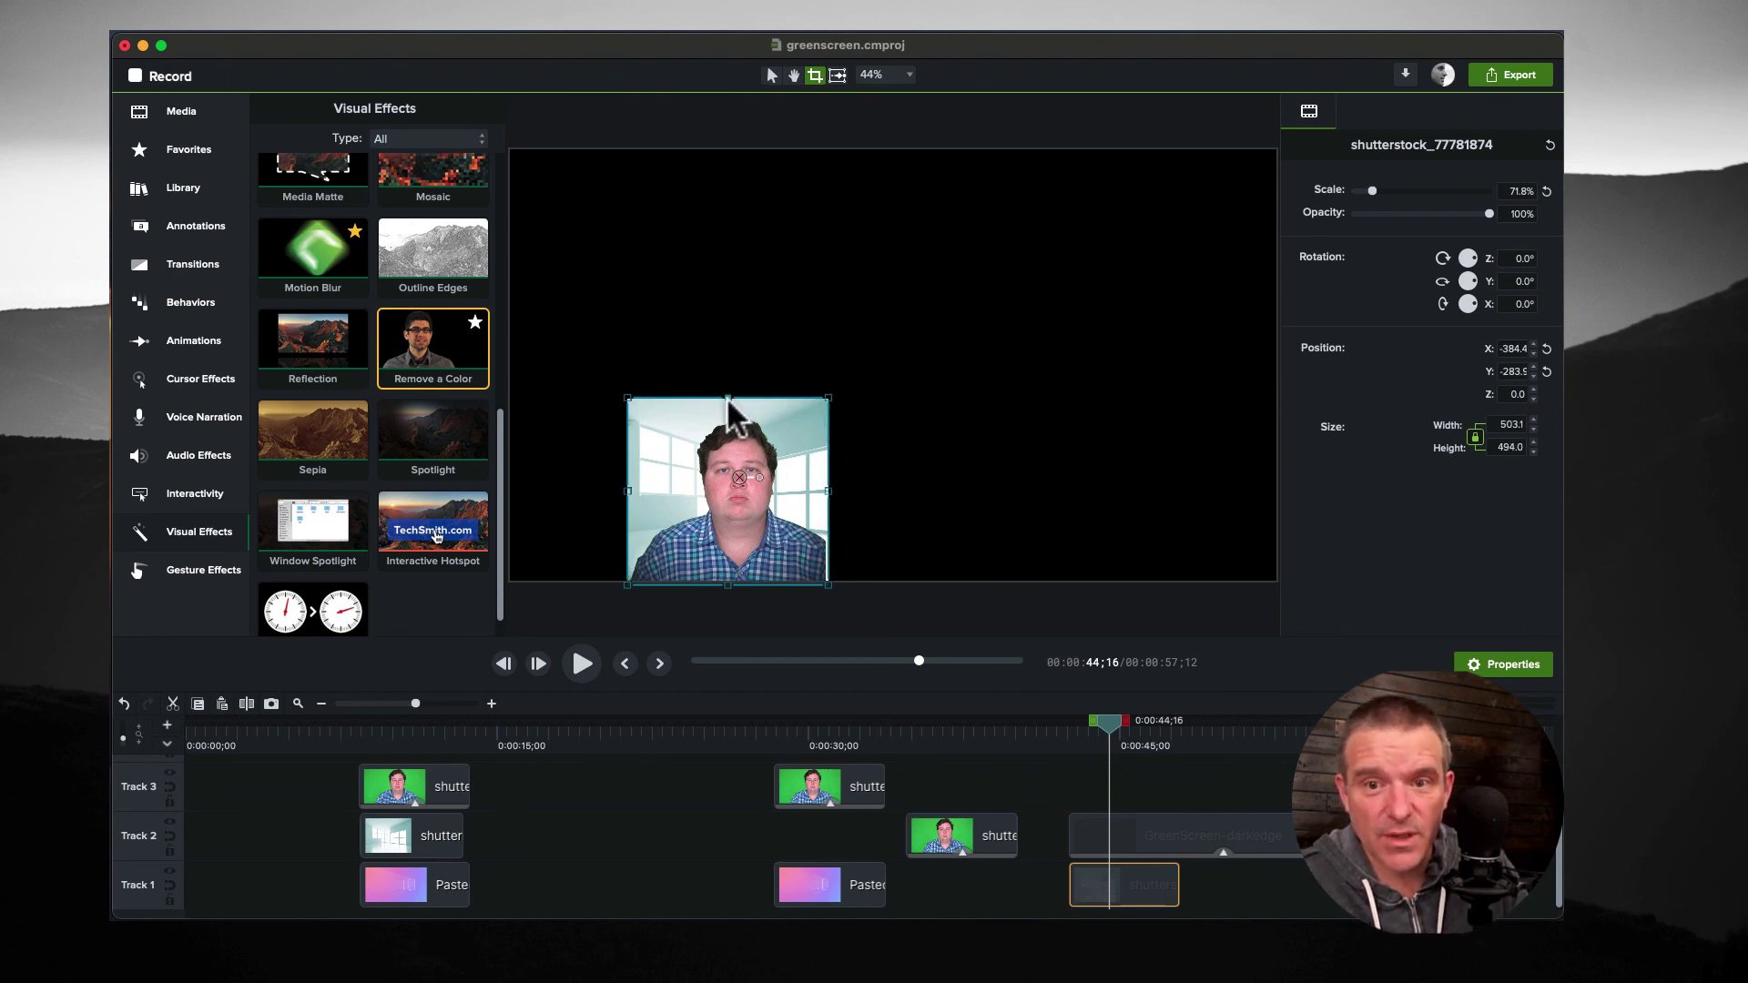
{"action": "left_click", "coordinate": [941, 460]}
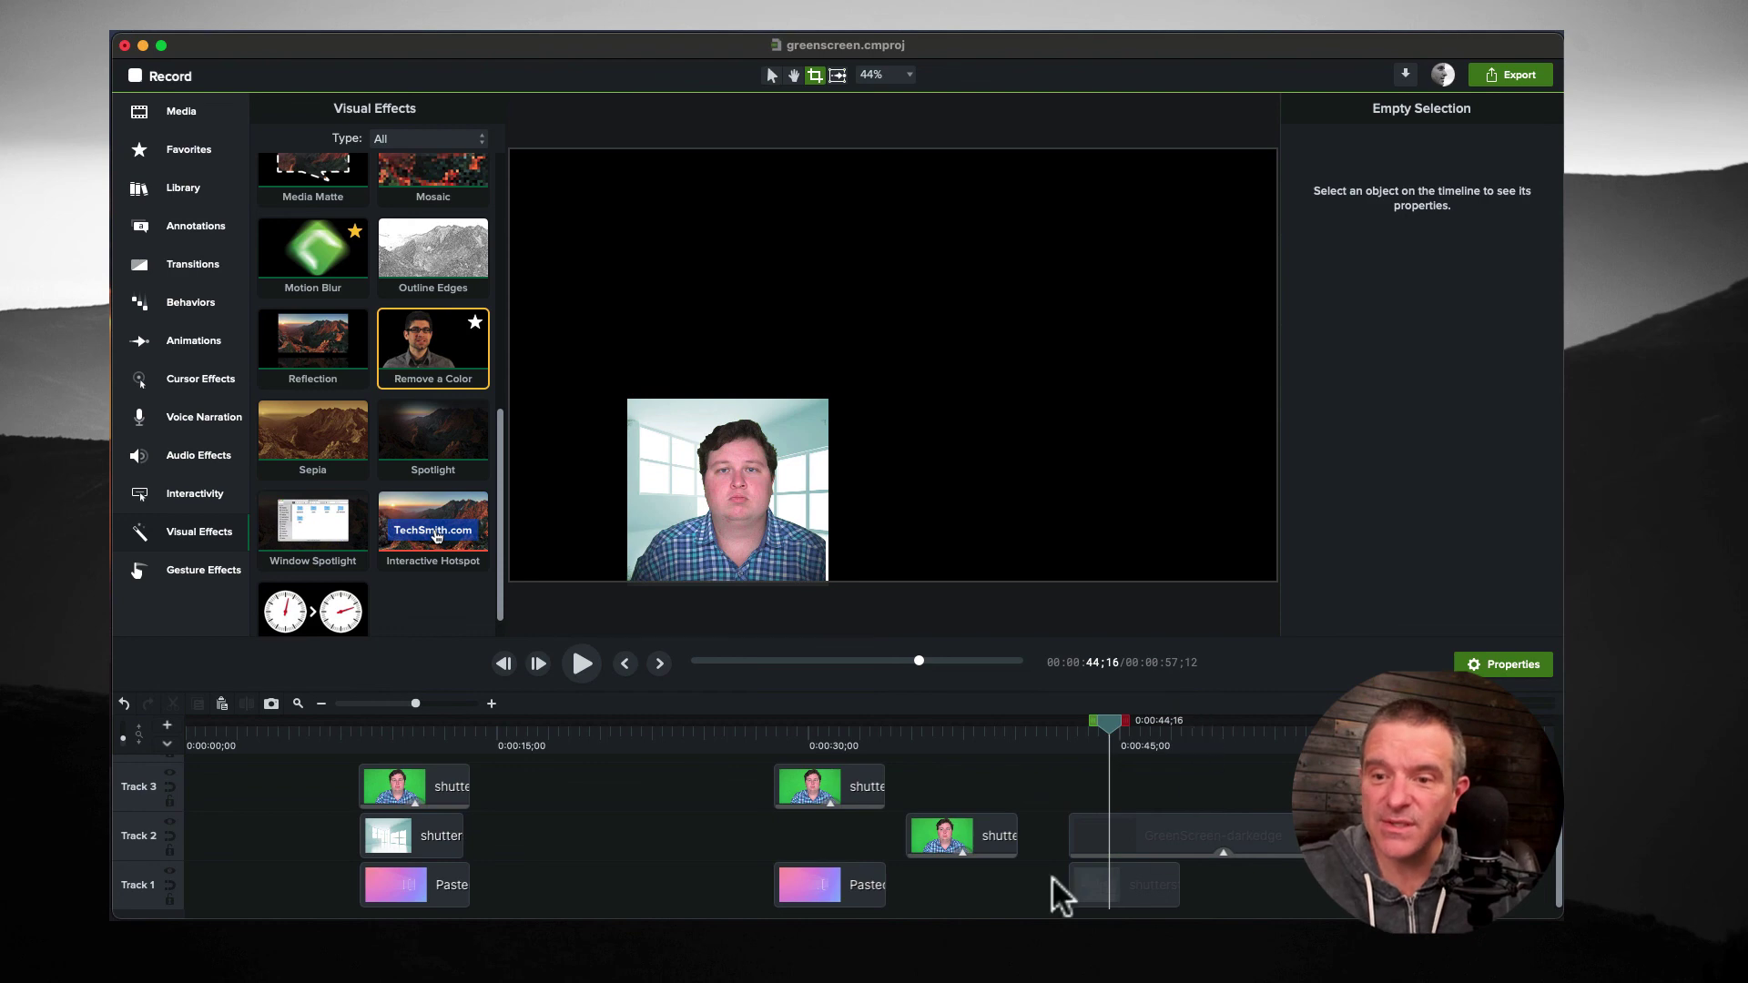
{"action": "left_click", "coordinate": [1161, 825]}
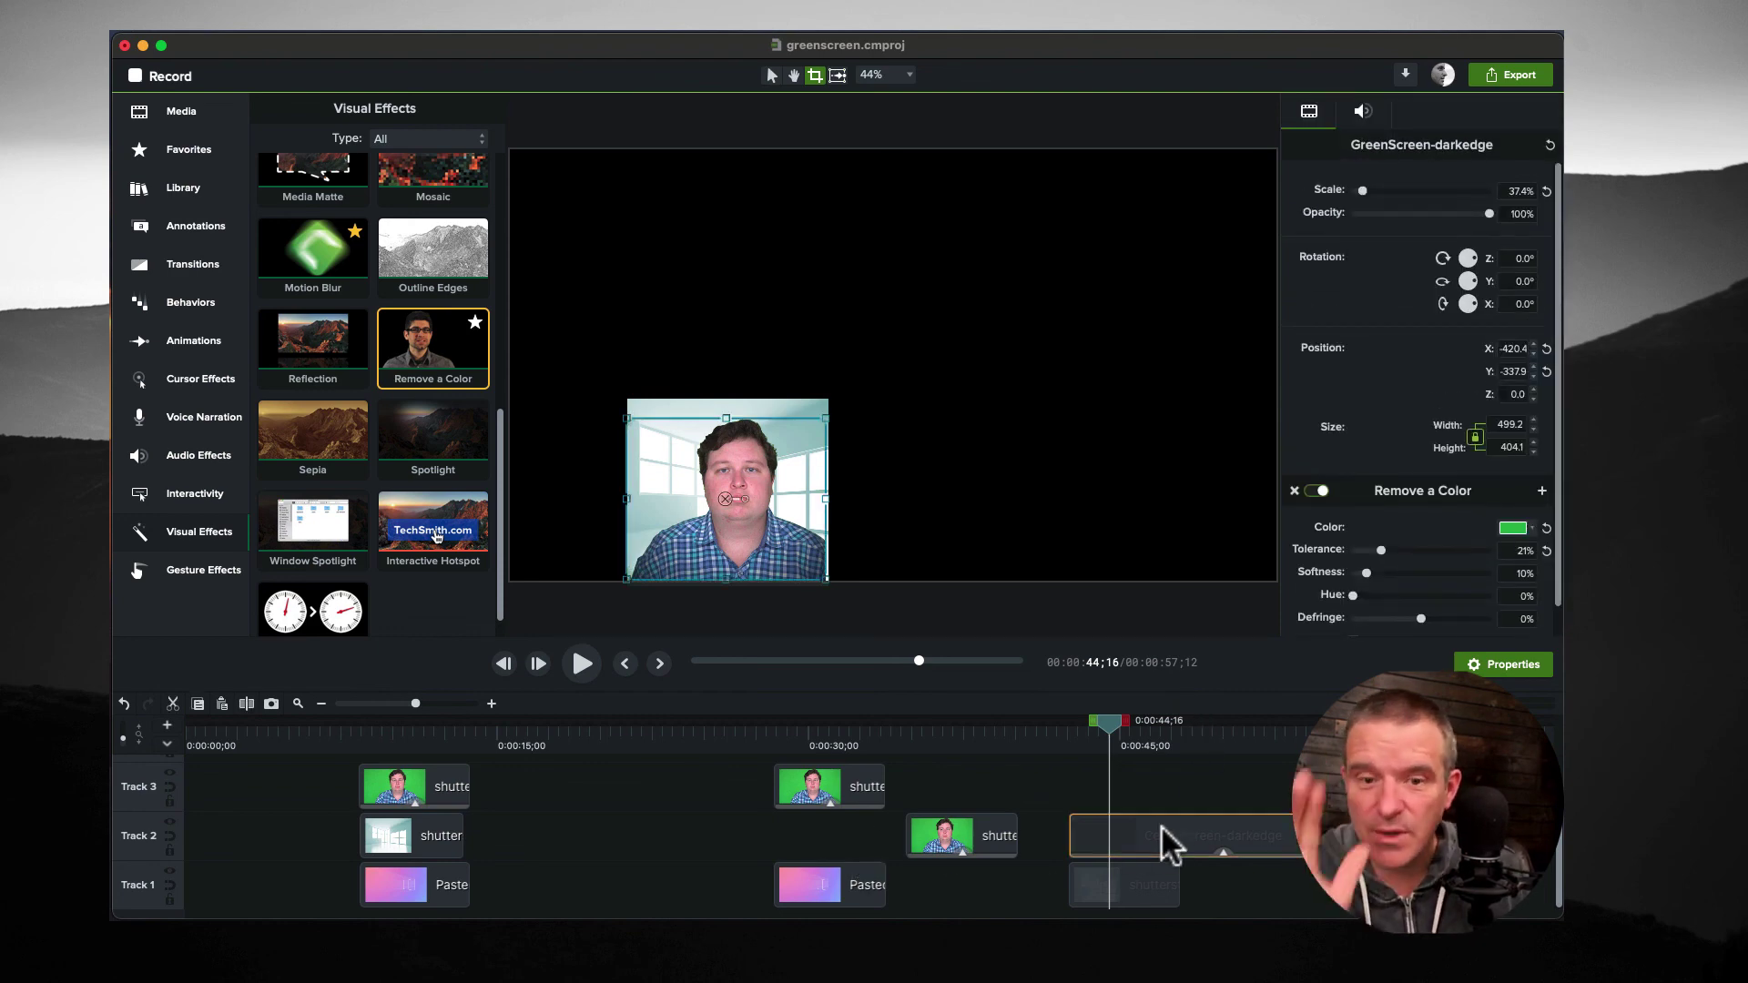